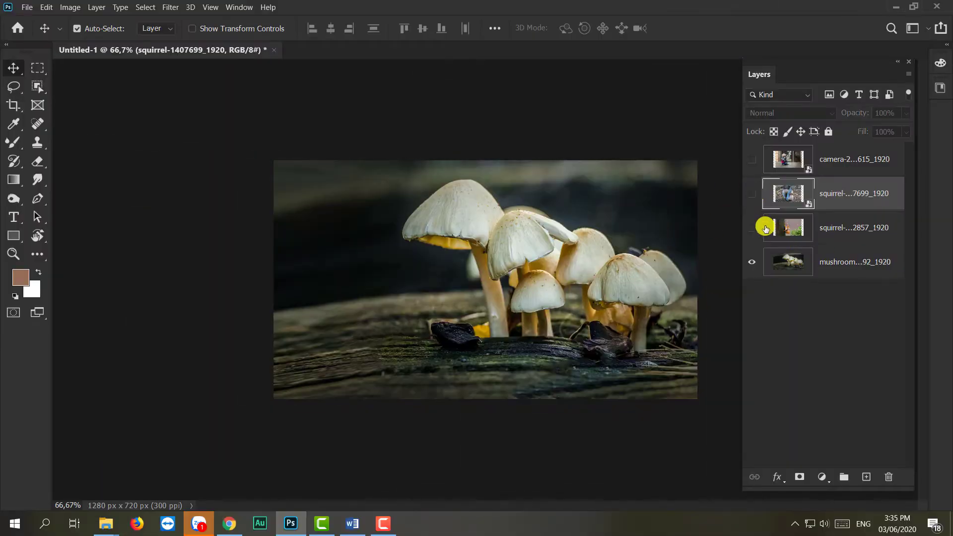
# Show the red squirrel photo layer and make it the active layer
pyautogui.click(751, 227)
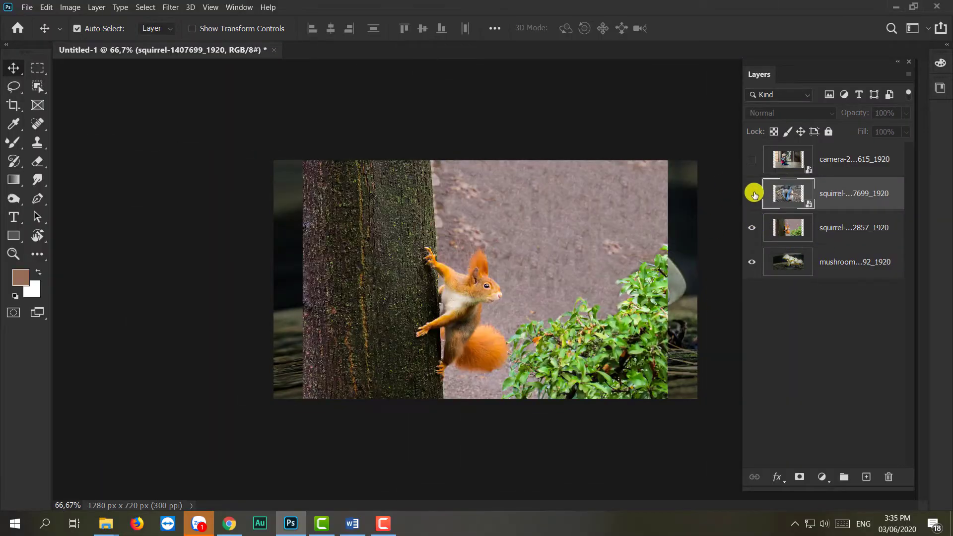
pyautogui.click(752, 193)
pyautogui.click(752, 193)
pyautogui.click(820, 227)
pyautogui.click(486, 302)
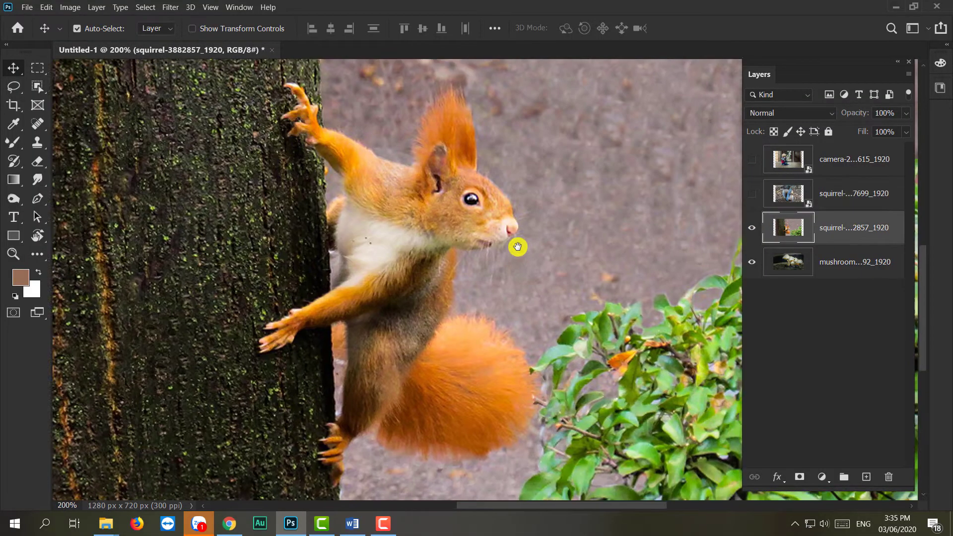
pyautogui.hotkey('ctrl', '1')
# Box the red squirrel with the Object Selection Tool to select it
pyautogui.click(38, 86)
pyautogui.moveTo(404, 233); pyautogui.dragTo(548, 399)
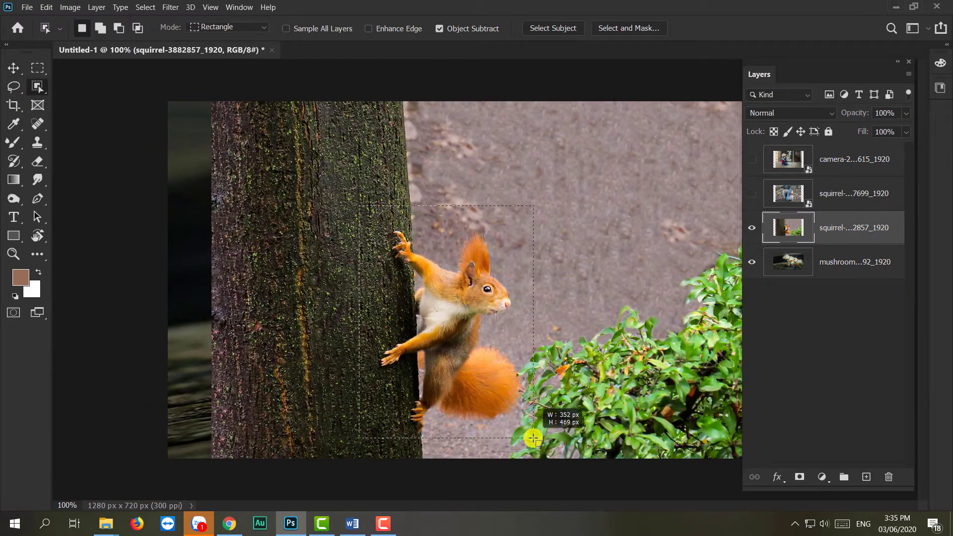
pyautogui.scroll(3, 522, 392)
pyautogui.moveTo(197, 112); pyautogui.dragTo(260, 87)
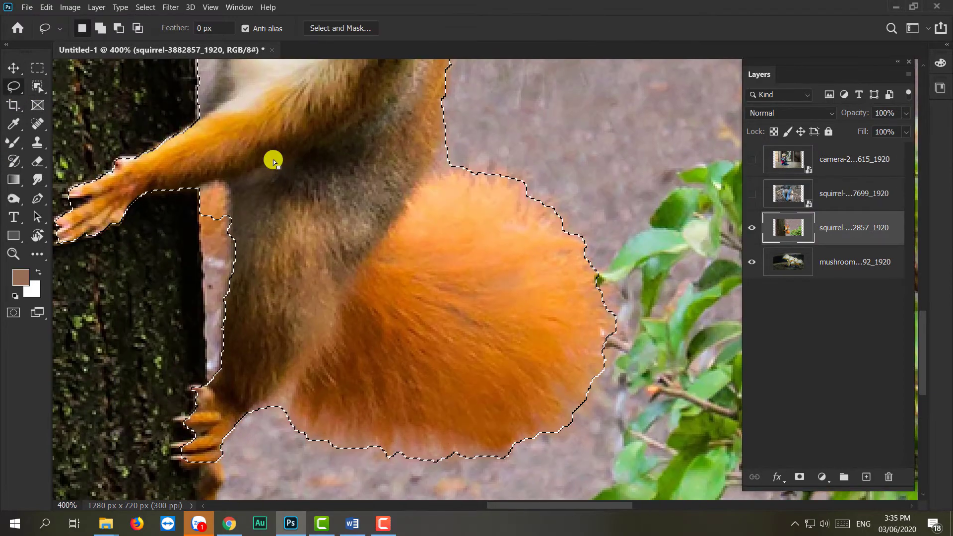
# Use the Lasso to cut bark near the paw out and add the lower paw
pyautogui.press('l')
pyautogui.moveTo(226, 143); pyautogui.dragTo(198, 187)
pyautogui.moveTo(242, 270)
pyautogui.mouseDown()
pyautogui.moveTo(215, 170)
pyautogui.moveTo(181, 102)
pyautogui.mouseUp()
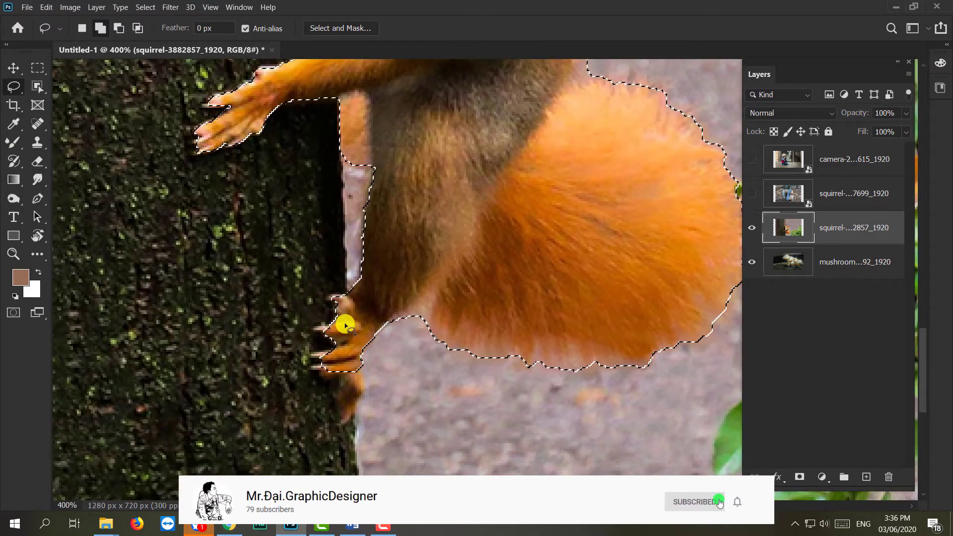
pyautogui.moveTo(340, 324)
pyautogui.mouseDown()
pyautogui.moveTo(354, 331)
pyautogui.moveTo(360, 298)
pyautogui.mouseUp()
# Trace the arm's edge down to the paw and remove the bark beside it
pyautogui.scroll(2, 359, 273)
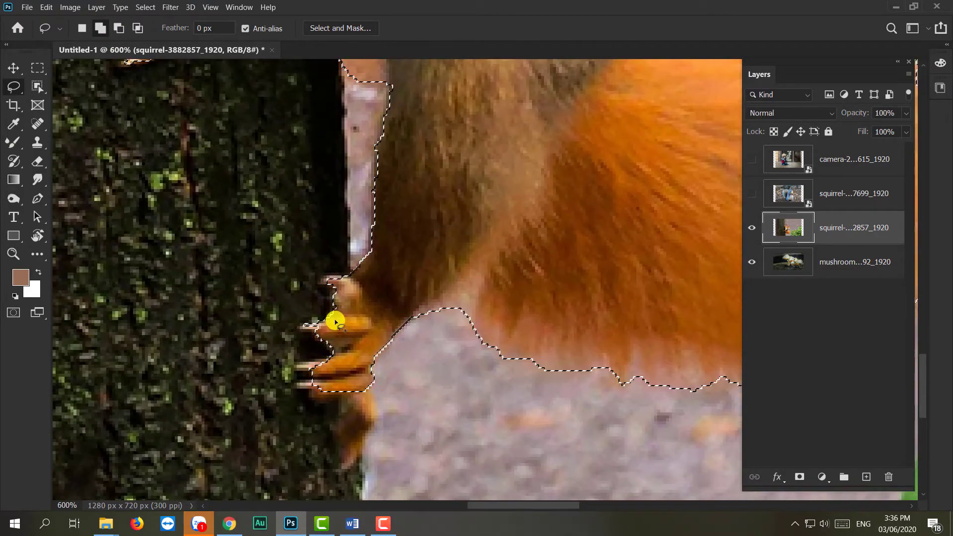
pyautogui.scroll(-2, 404, 301)
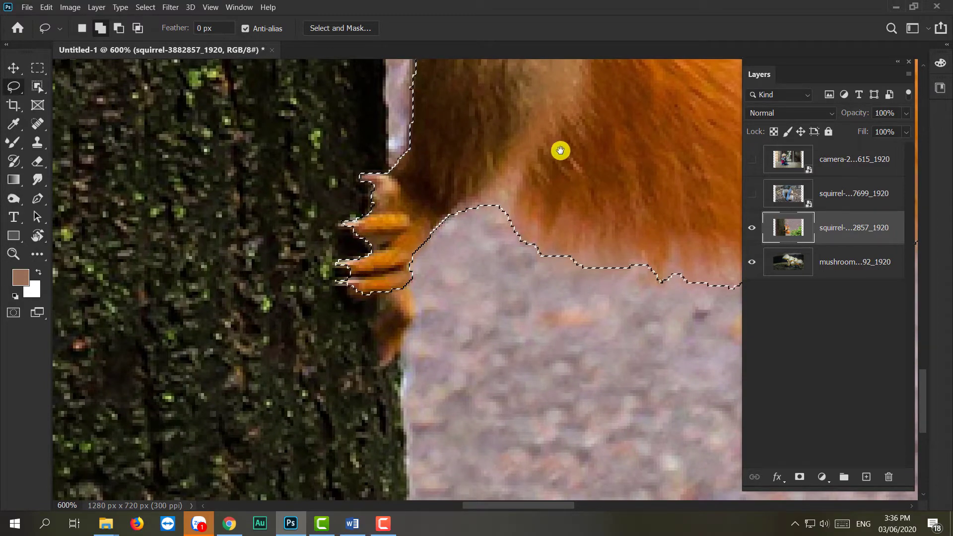
pyautogui.scroll(-1, 540, 219)
pyautogui.scroll(-2, 536, 219)
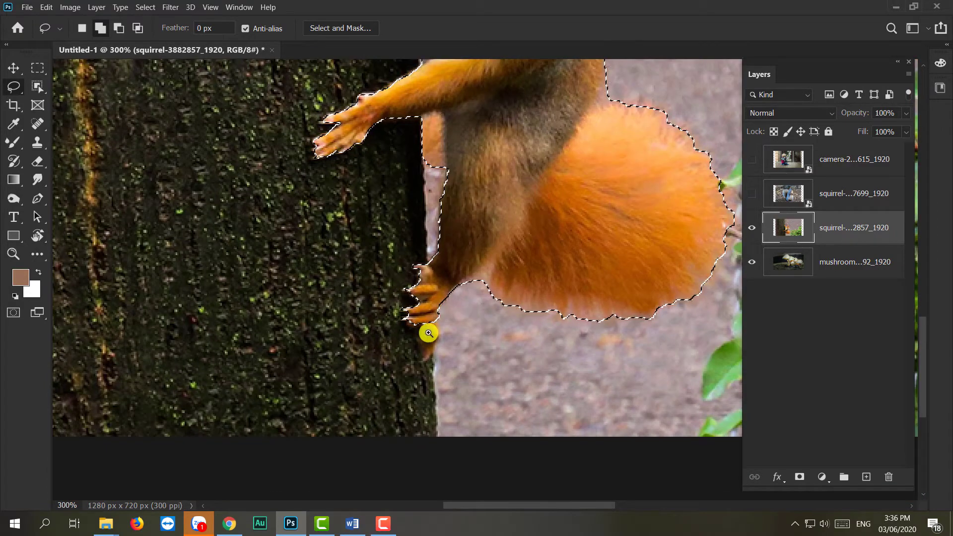
pyautogui.scroll(2, 419, 318)
pyautogui.moveTo(447, 340); pyautogui.dragTo(441, 317)
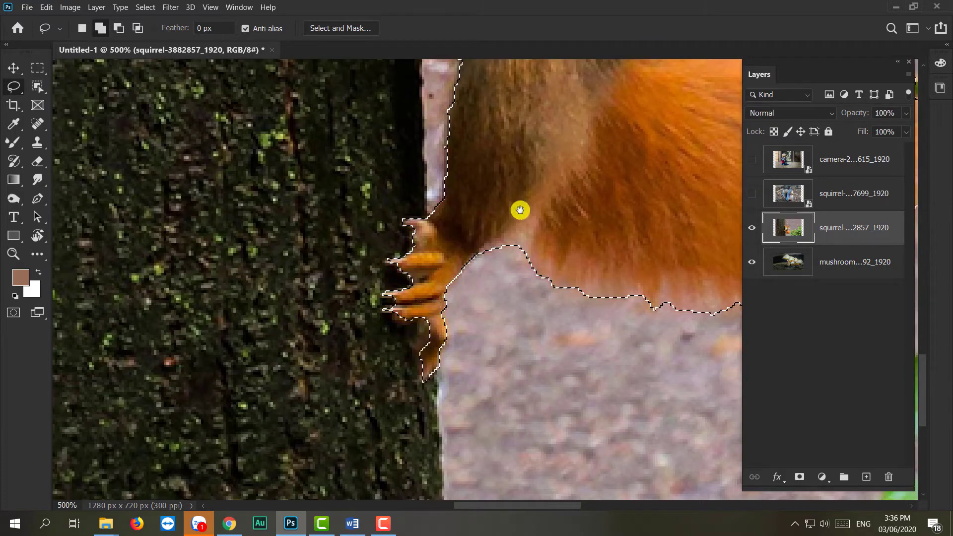
pyautogui.scroll(5, 519, 208)
pyautogui.scroll(1, 491, 437)
pyautogui.scroll(2, 494, 394)
pyautogui.moveTo(502, 272); pyautogui.dragTo(443, 308)
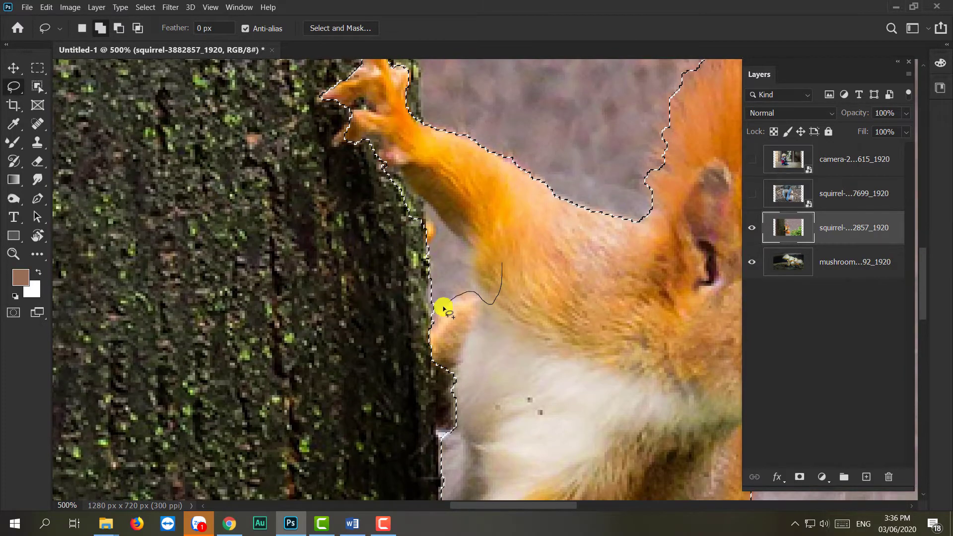
pyautogui.moveTo(454, 353); pyautogui.dragTo(455, 355)
# Subtract more stray background around the paw from the selection with the Lasso
pyautogui.click(119, 27)
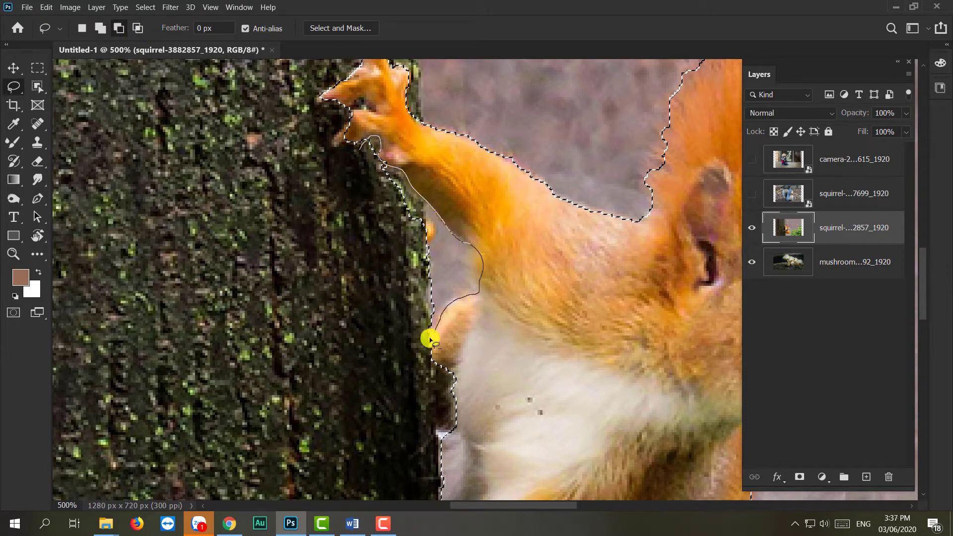
pyautogui.moveTo(431, 340); pyautogui.dragTo(431, 342)
pyautogui.scroll(3, 398, 286)
pyautogui.moveTo(369, 286)
pyautogui.mouseDown()
pyautogui.moveTo(397, 279)
pyautogui.moveTo(365, 292)
pyautogui.moveTo(338, 232)
pyautogui.mouseUp()
pyautogui.scroll(-2, 347, 224)
pyautogui.hscroll(3, 308, 163)
# Add missed squirrel edges back into the selection with the Lasso
pyautogui.click(101, 27)
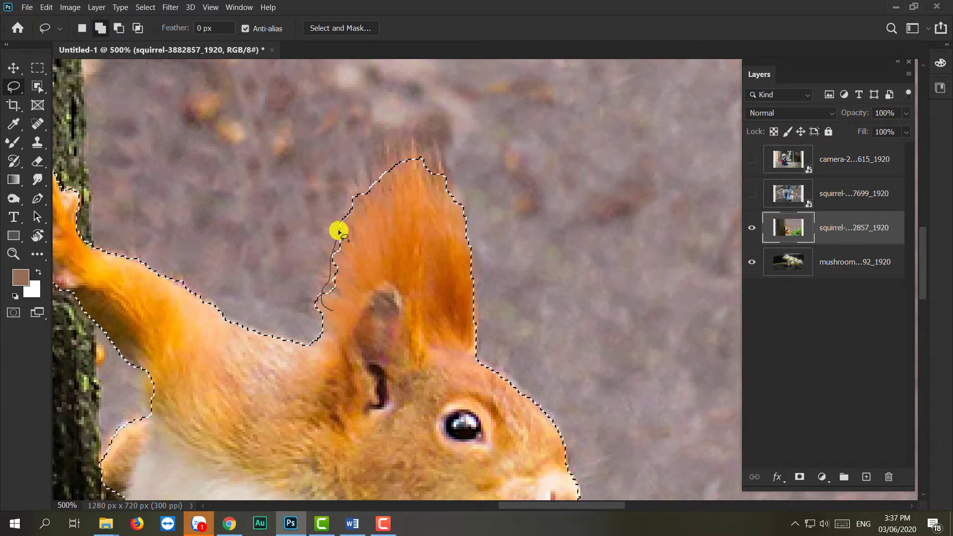
pyautogui.scroll(-5, 435, 263)
pyautogui.hscroll(2, 435, 263)
pyautogui.moveTo(495, 229); pyautogui.dragTo(502, 261)
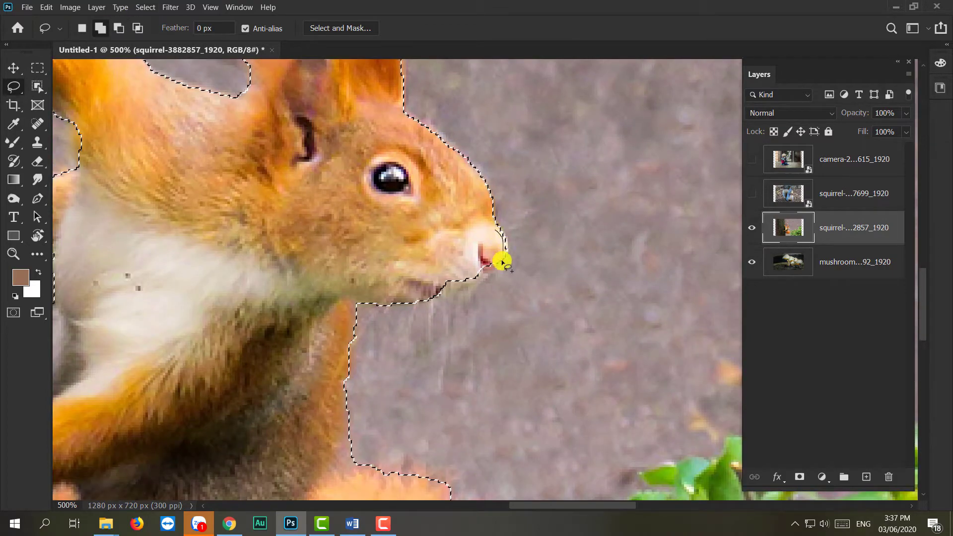
pyautogui.moveTo(409, 305); pyautogui.dragTo(415, 303)
pyautogui.scroll(-4, 513, 334)
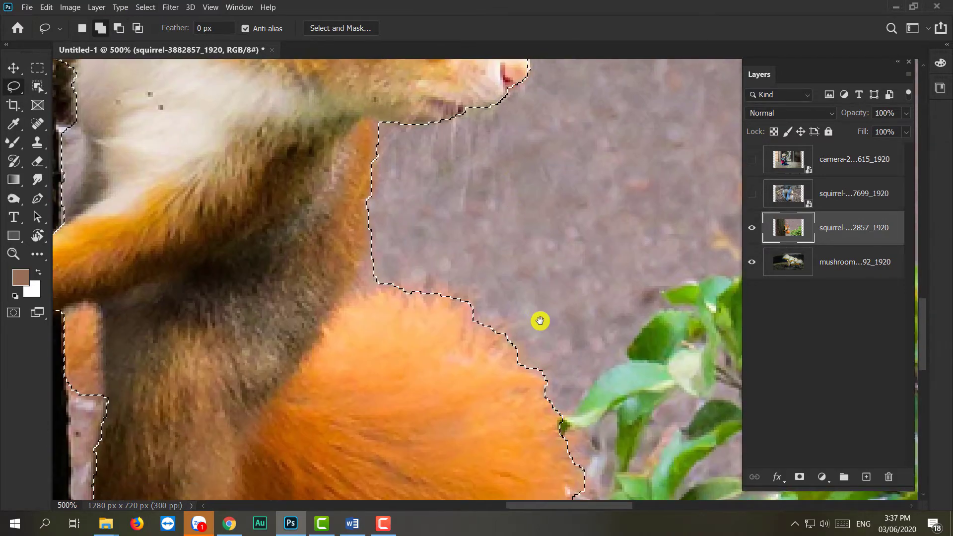
pyautogui.scroll(-2, 541, 319)
# Add one more missed edge on the right, then open Select and Mask
pyautogui.click(102, 28)
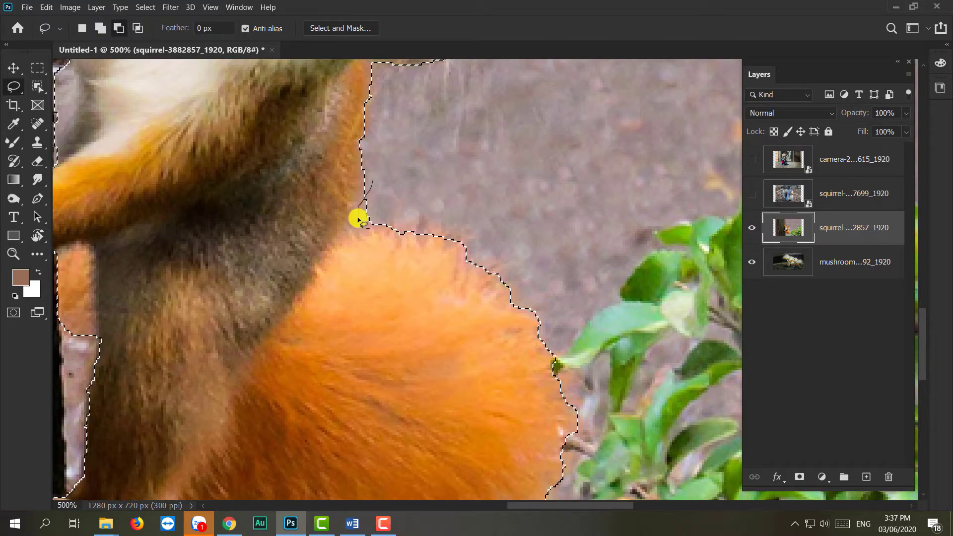
pyautogui.scroll(-3, 446, 208)
pyautogui.hscroll(1, 447, 208)
pyautogui.moveTo(489, 212)
pyautogui.mouseDown()
pyautogui.moveTo(476, 230)
pyautogui.moveTo(497, 258)
pyautogui.mouseUp()
pyautogui.hscroll(-3, 570, 278)
pyautogui.scroll(-2, 570, 278)
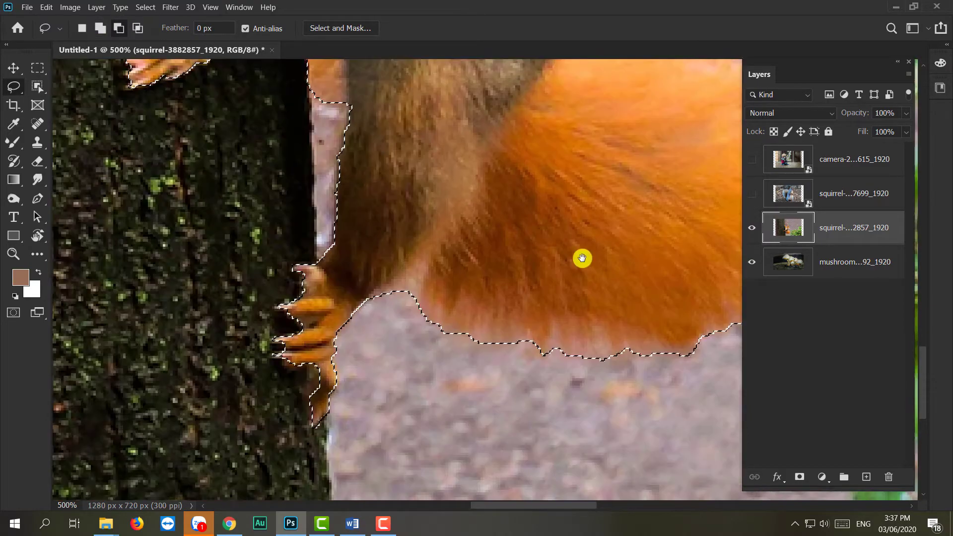
pyautogui.click(342, 28)
# Set the edge detection Radius to 1 px with Smart Radius turned on
pyautogui.scroll(-5, 513, 168)
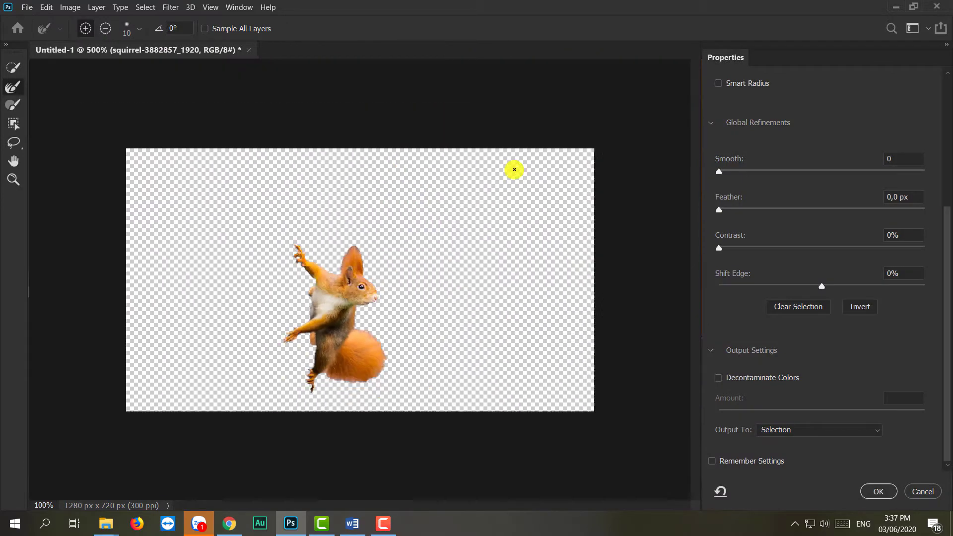
pyautogui.scroll(4, 404, 264)
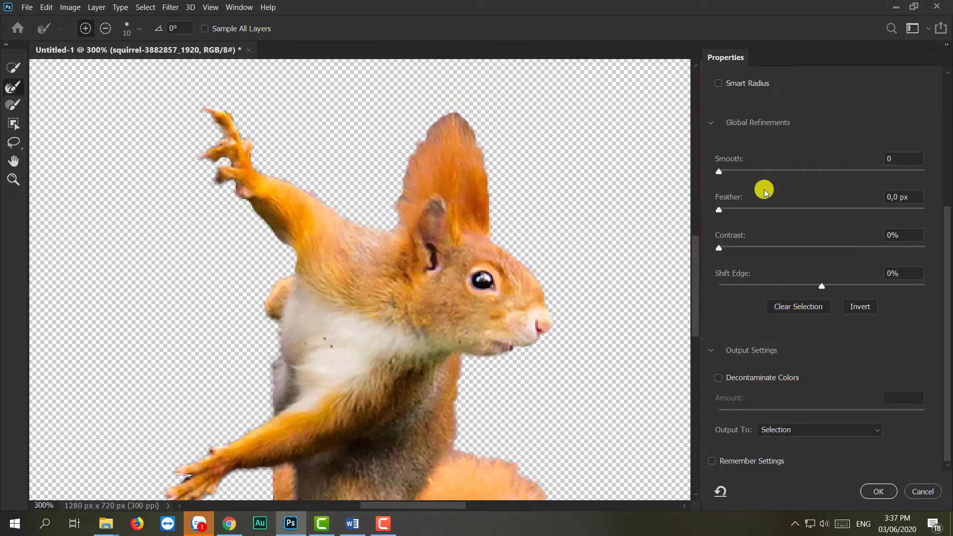
pyautogui.scroll(4, 763, 191)
pyautogui.click(724, 216)
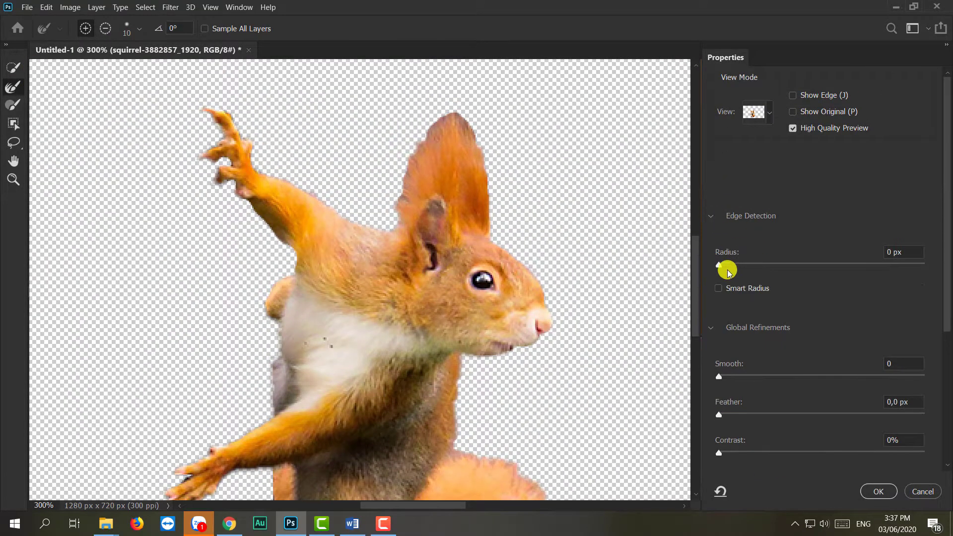
pyautogui.moveTo(719, 264)
pyautogui.mouseDown()
pyautogui.moveTo(783, 264)
pyautogui.moveTo(725, 267)
pyautogui.mouseUp()
pyautogui.click(718, 288)
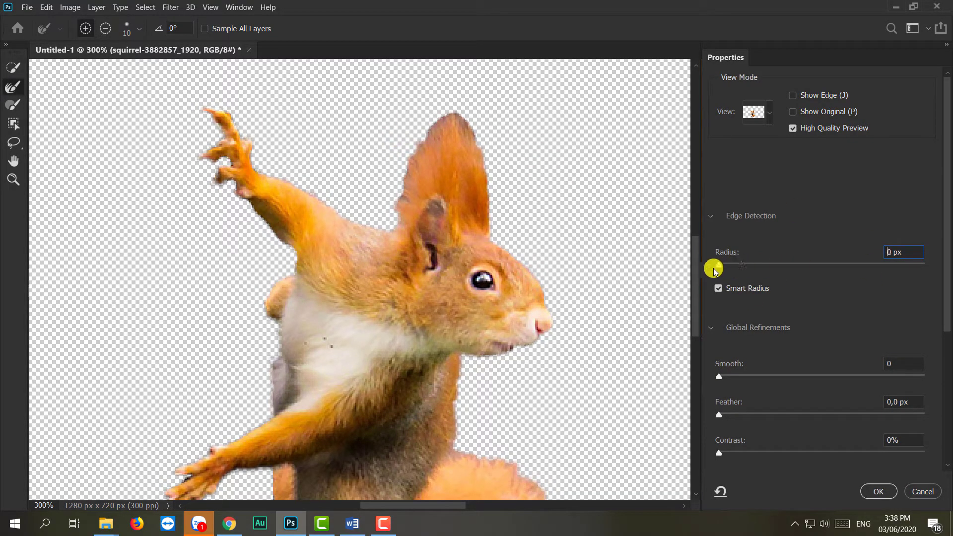
pyautogui.write('1')
# Refine the ear tip, ear edge and tail edges with a 20 px Refine Edge Brush
pyautogui.press(']')
pyautogui.moveTo(460, 112); pyautogui.dragTo(449, 113)
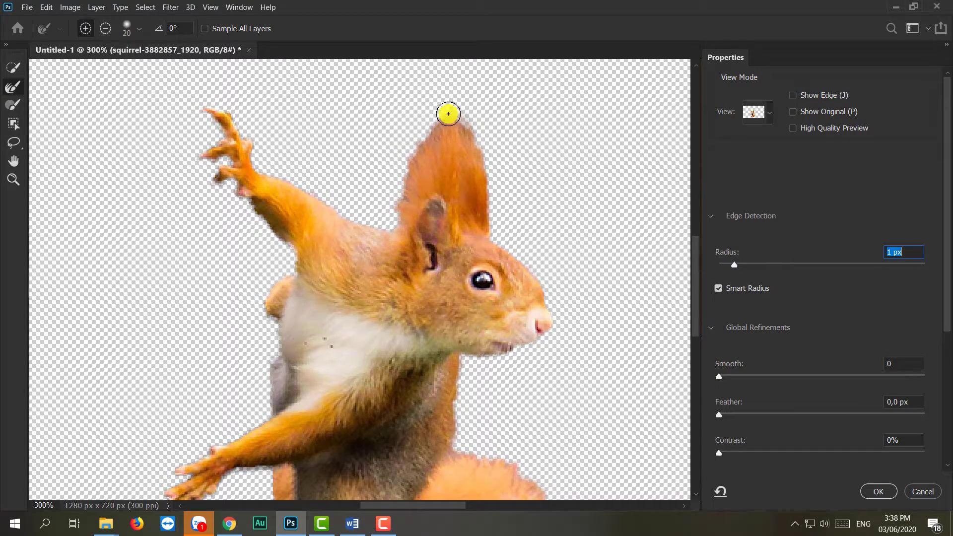
pyautogui.moveTo(412, 159); pyautogui.dragTo(400, 189)
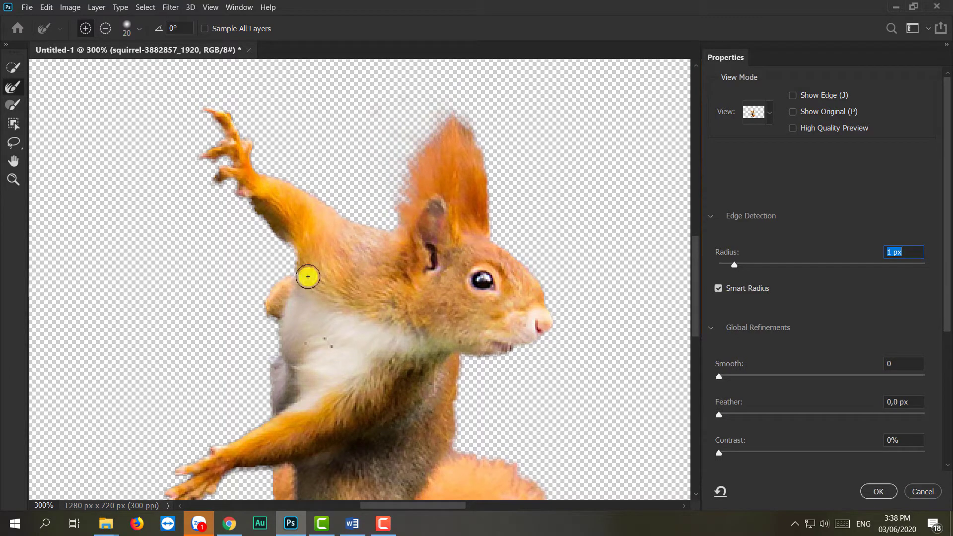
pyautogui.moveTo(276, 275); pyautogui.dragTo(382, 162)
pyautogui.moveTo(535, 322)
pyautogui.mouseDown()
pyautogui.moveTo(469, 276)
pyautogui.moveTo(516, 303)
pyautogui.mouseUp()
pyautogui.moveTo(546, 336)
pyautogui.mouseDown()
pyautogui.moveTo(557, 375)
pyautogui.moveTo(539, 448)
pyautogui.moveTo(521, 486)
pyautogui.moveTo(480, 493)
pyautogui.moveTo(501, 410)
pyautogui.mouseUp()
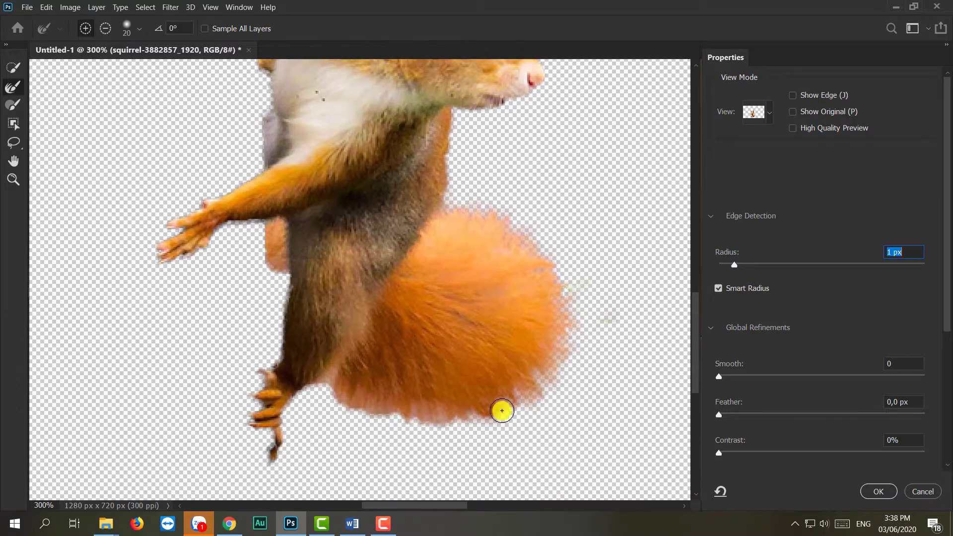
pyautogui.moveTo(414, 215); pyautogui.dragTo(404, 427)
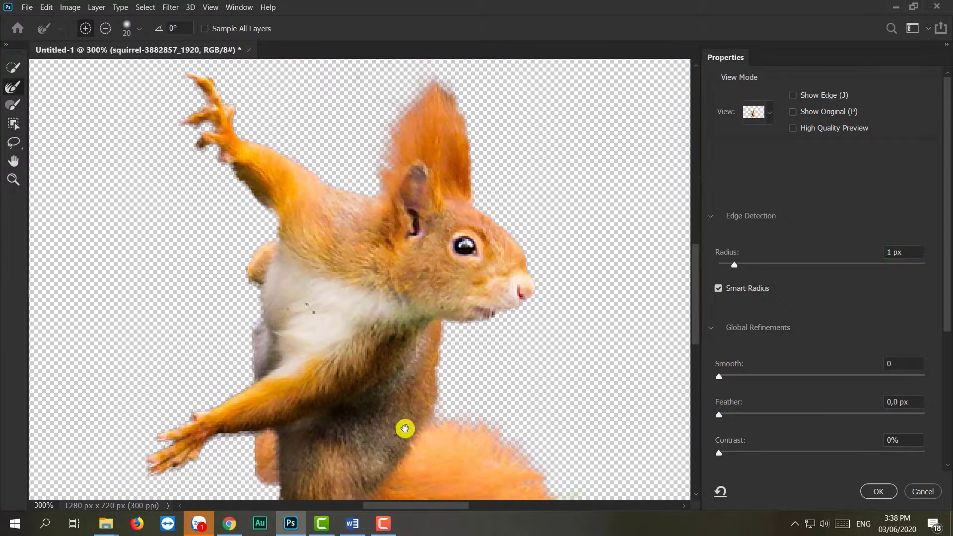
pyautogui.moveTo(449, 90); pyautogui.dragTo(457, 89)
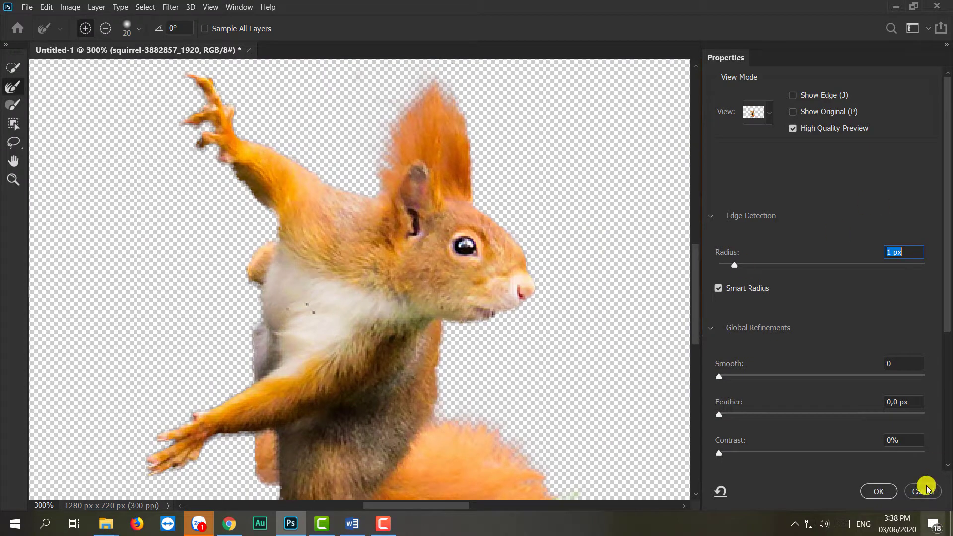
# Tick Decontaminate Colors and output as a new layer with layer mask
pyautogui.scroll(-3, 807, 432)
pyautogui.scroll(-2, 729, 377)
pyautogui.click(717, 377)
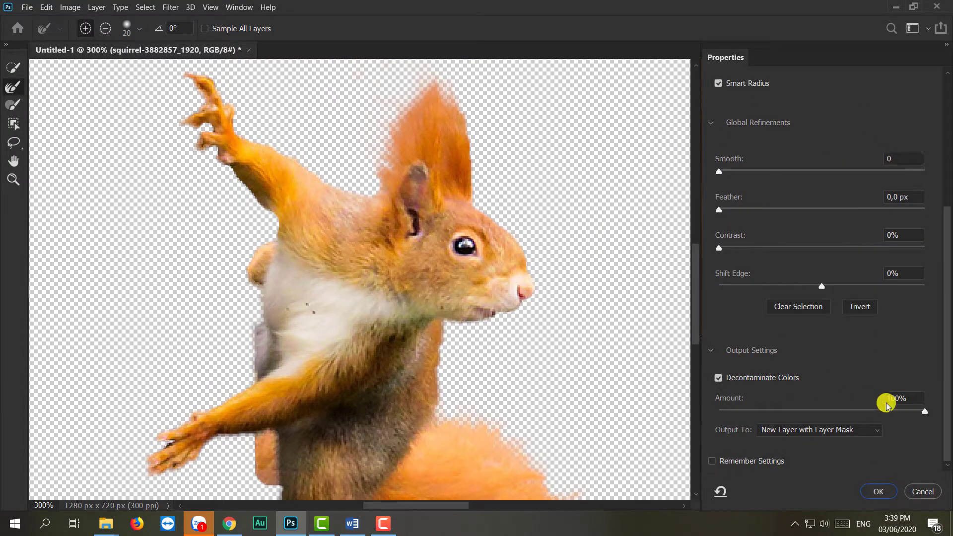
pyautogui.press('Return')
pyautogui.scroll(-3, 463, 346)
# Soften the ear tuft by smearing it with a 25 px soft round Mixer Brush
pyautogui.scroll(3, 493, 217)
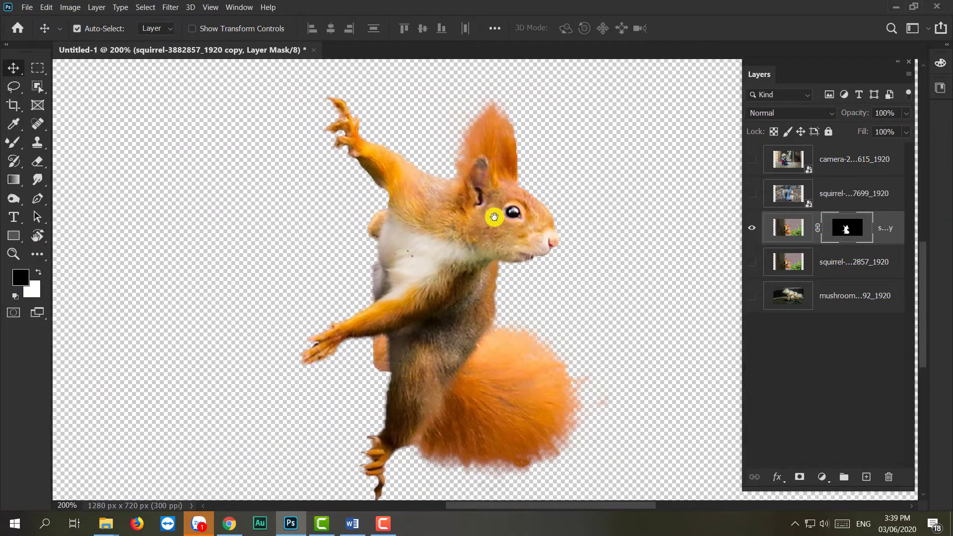
pyautogui.scroll(2, 475, 226)
pyautogui.press('b')
pyautogui.click(94, 28)
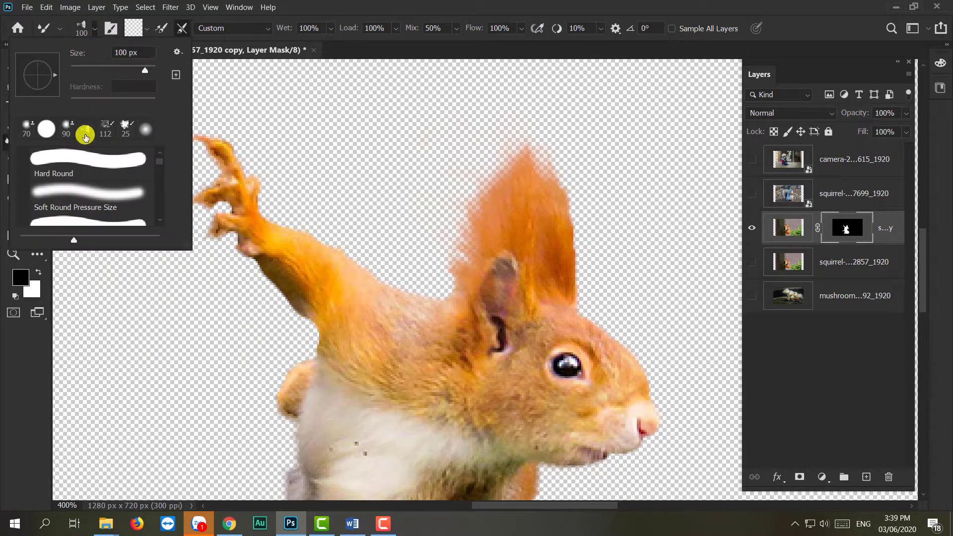
pyautogui.click(85, 134)
pyautogui.click(389, 147)
pyautogui.click(93, 27)
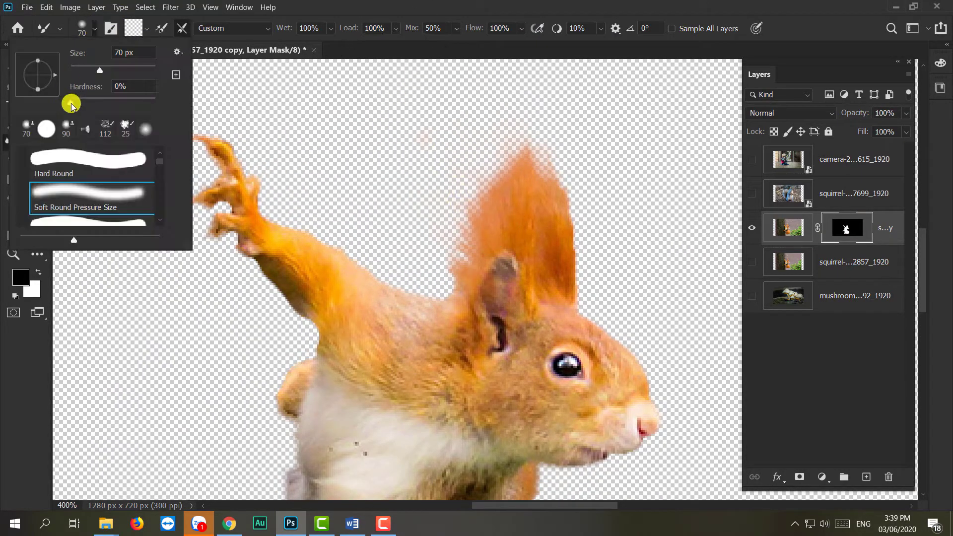
pyautogui.click(485, 198)
pyautogui.press('[')
pyautogui.press('[')
pyautogui.press('[')
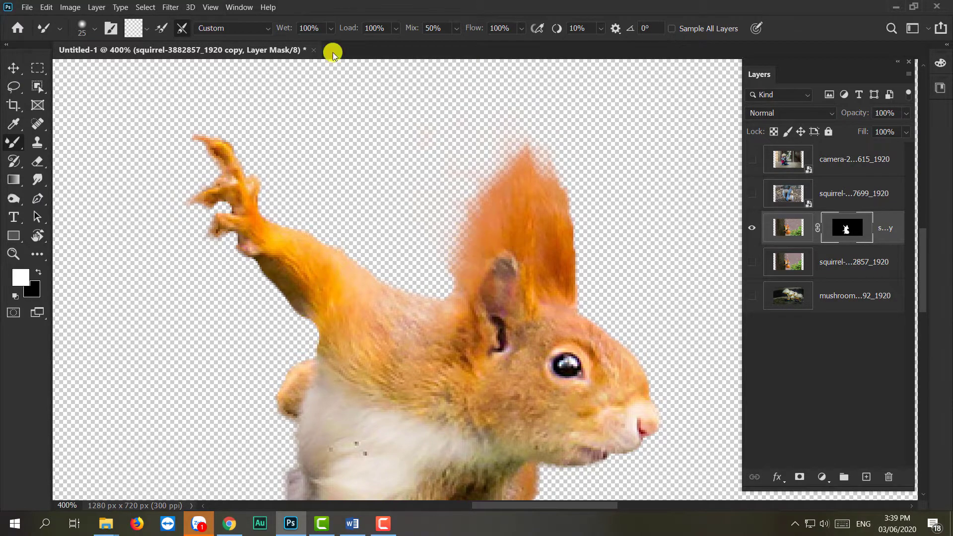
pyautogui.moveTo(544, 163); pyautogui.dragTo(570, 260)
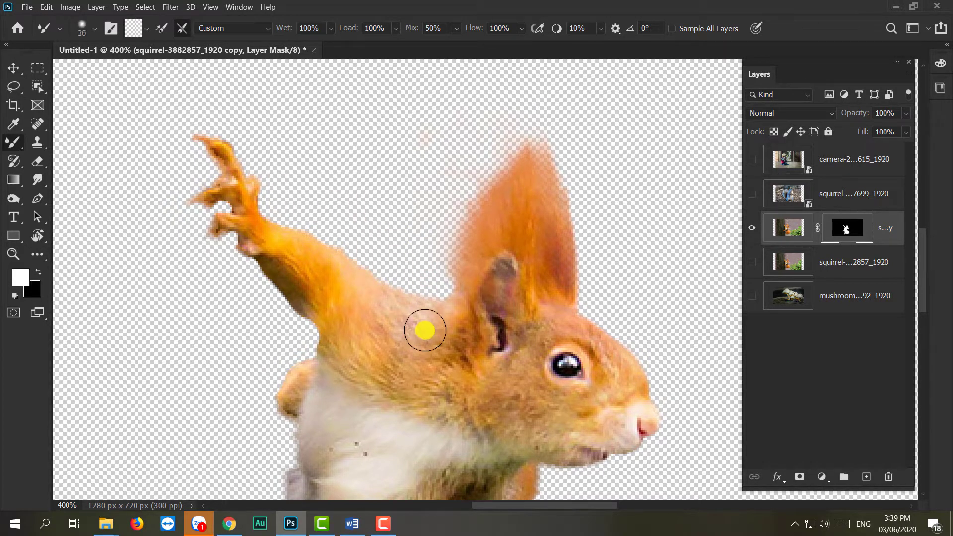
# Set black as the painting colour, target the layer mask, and view the paw and tail
pyautogui.press('x')
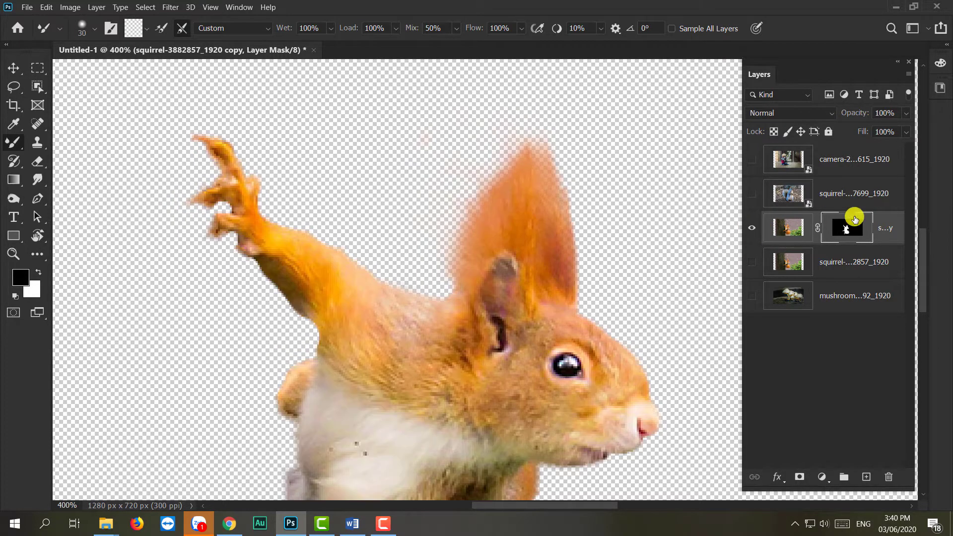
pyautogui.keyDown('ctrl'); pyautogui.click(846, 228); pyautogui.keyUp('ctrl')
pyautogui.moveTo(478, 317); pyautogui.dragTo(518, 139)
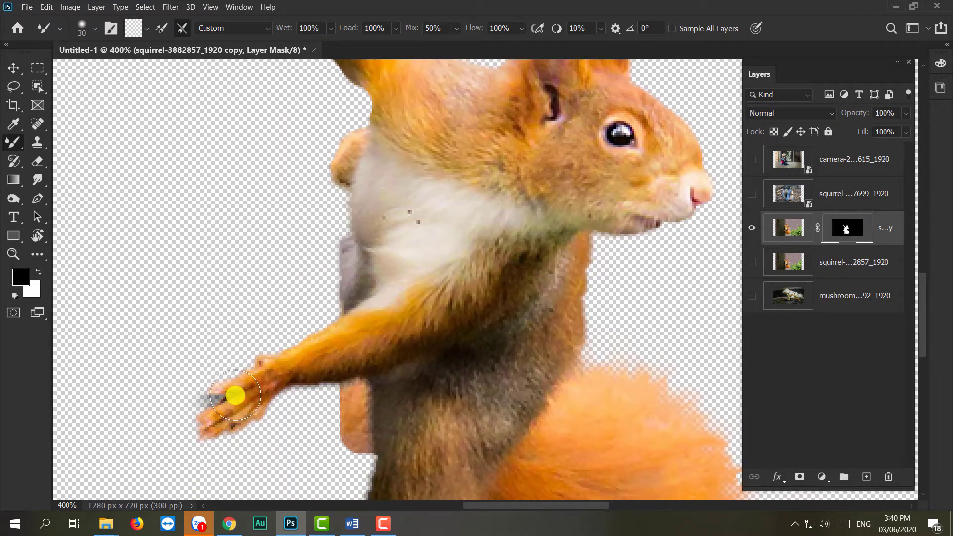
pyautogui.moveTo(392, 395); pyautogui.dragTo(392, 231)
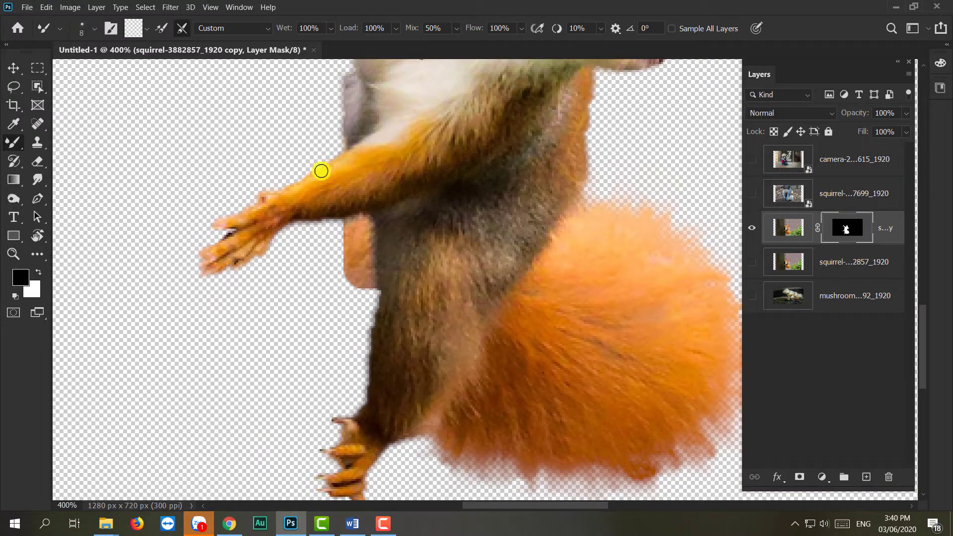
# Switch to the Brush Tool with the Hard Round Pressure Size preset
pyautogui.click(250, 27)
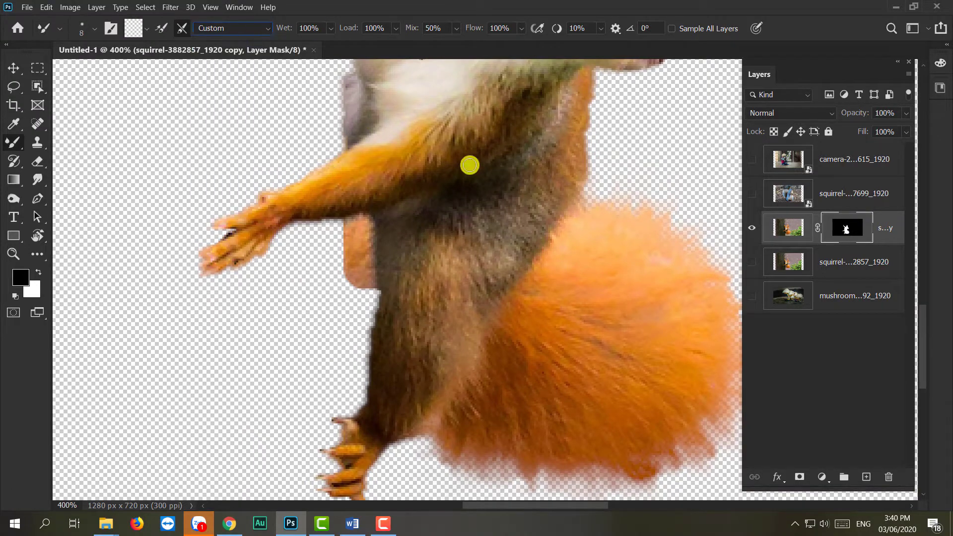
pyautogui.click(12, 143)
pyautogui.click(59, 141)
pyautogui.click(95, 28)
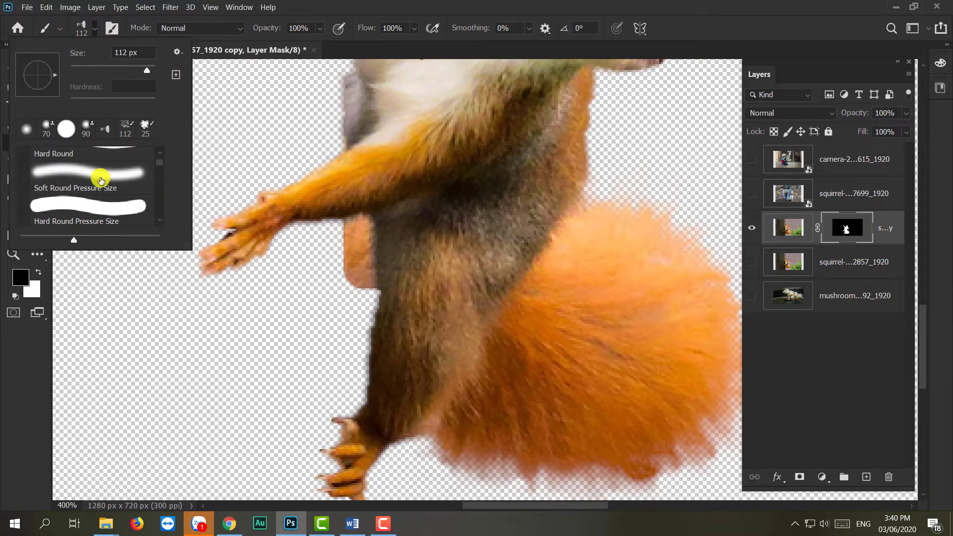
pyautogui.scroll(-1, 109, 187)
pyautogui.click(108, 187)
pyautogui.click(309, 43)
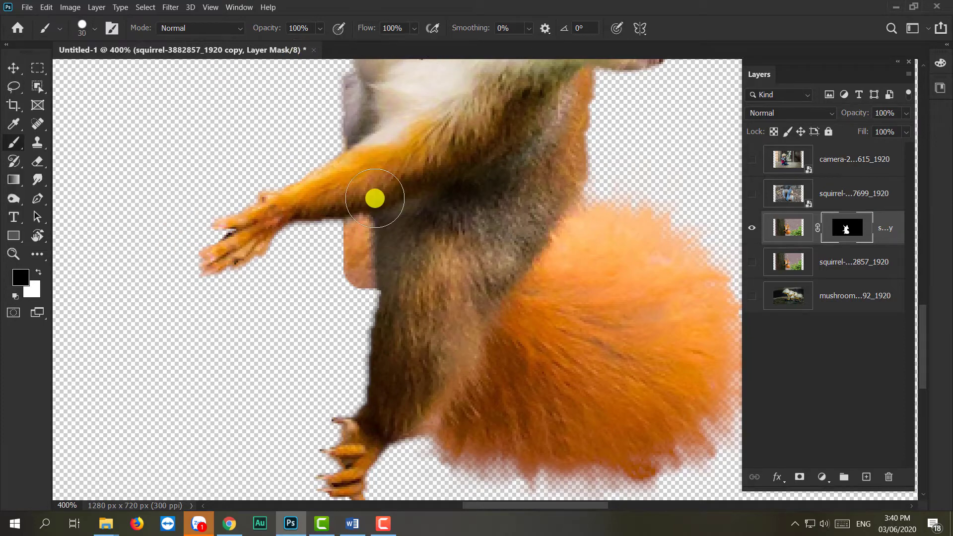
pyautogui.click(88, 28)
pyautogui.press('Escape')
# Paint the mask white below the tail and black along its lower edge
pyautogui.scroll(-3, 473, 178)
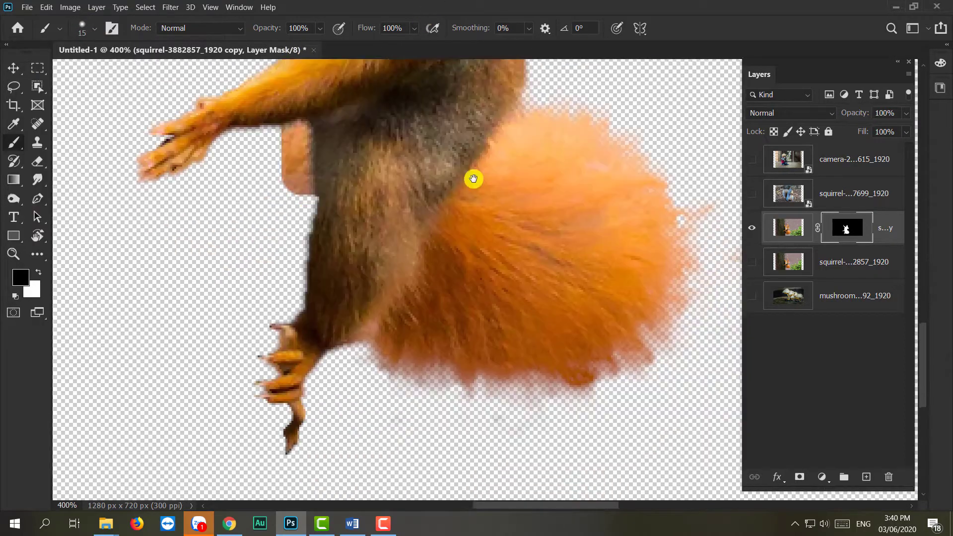
pyautogui.press('x')
pyautogui.moveTo(390, 287); pyautogui.dragTo(384, 286)
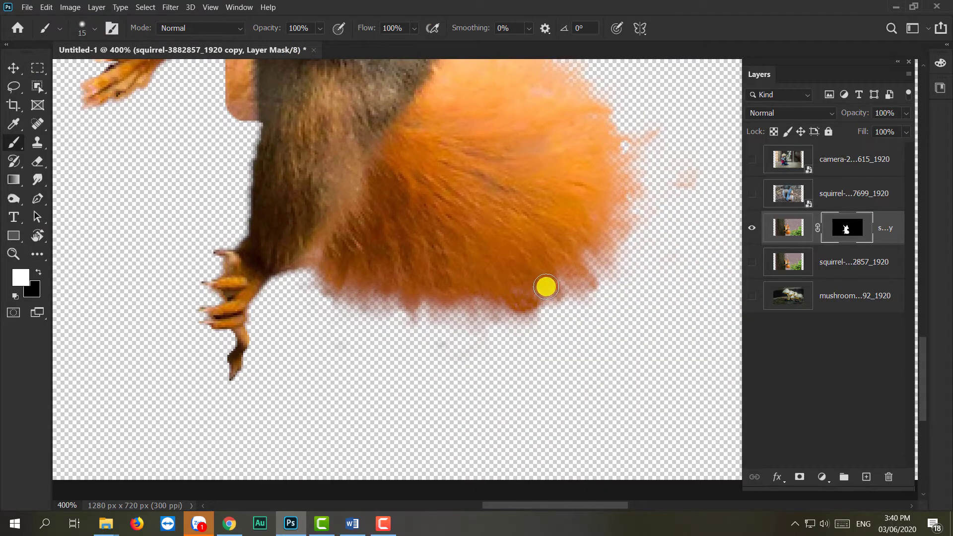
pyautogui.press('x')
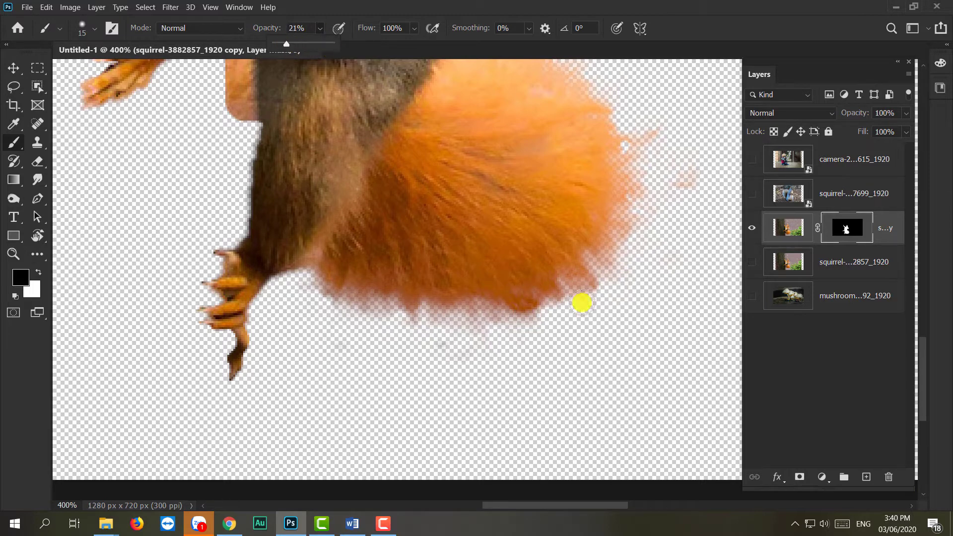
pyautogui.moveTo(581, 302); pyautogui.dragTo(527, 305)
pyautogui.moveTo(561, 243); pyautogui.dragTo(561, 250)
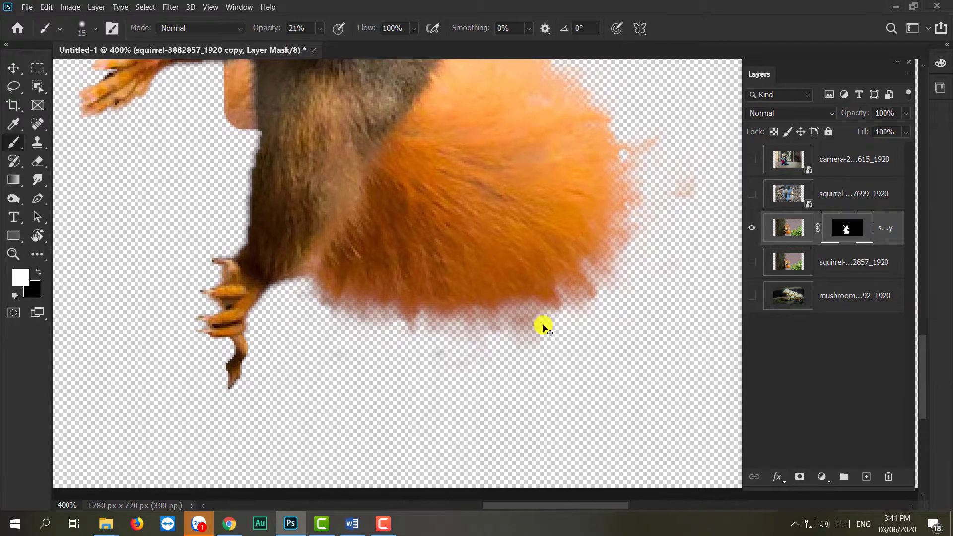
pyautogui.press('x')
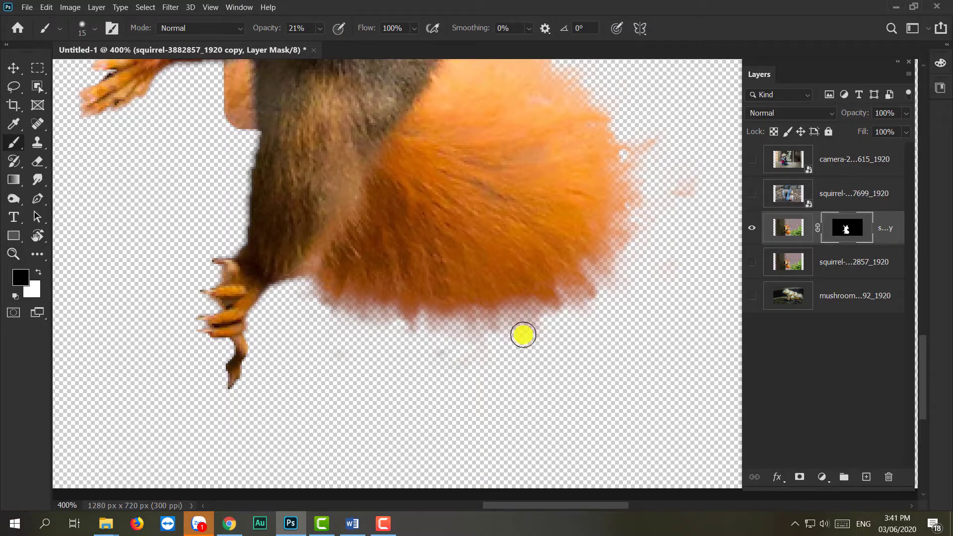
# Touch up the mask along the tail's right side and around the head
pyautogui.hscroll(5, 504, 249)
pyautogui.scroll(2, 504, 250)
pyautogui.moveTo(522, 265); pyautogui.dragTo(535, 267)
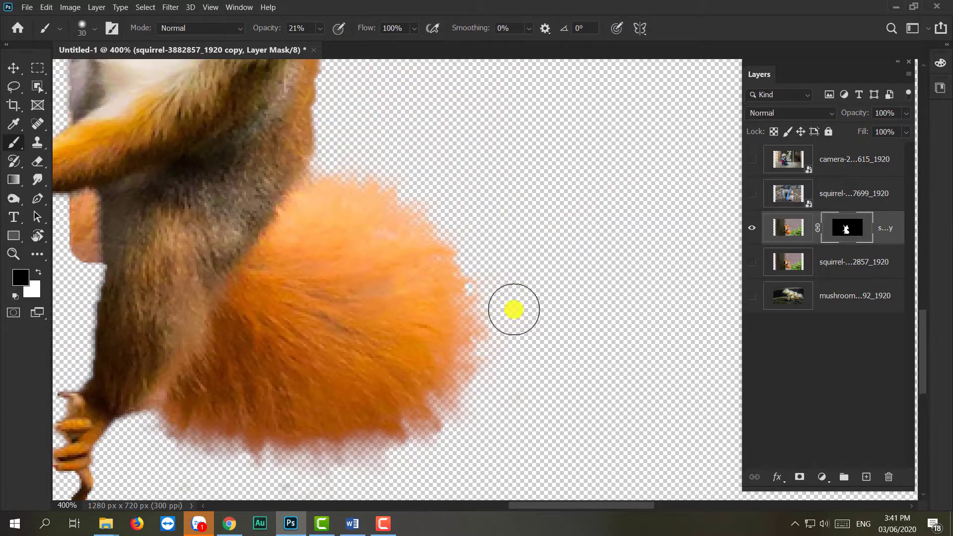
pyautogui.scroll(3, 513, 309)
pyautogui.press('x')
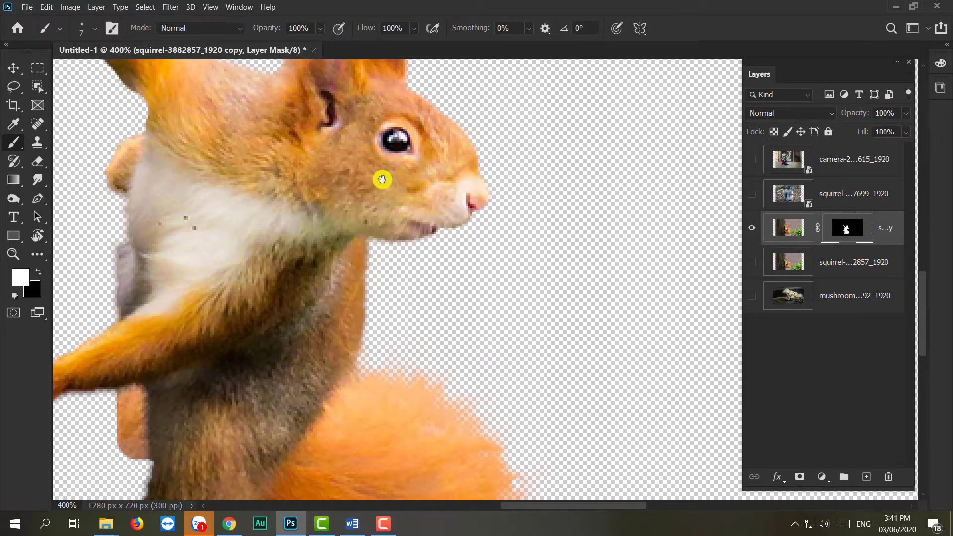
pyautogui.moveTo(382, 179); pyautogui.dragTo(570, 407)
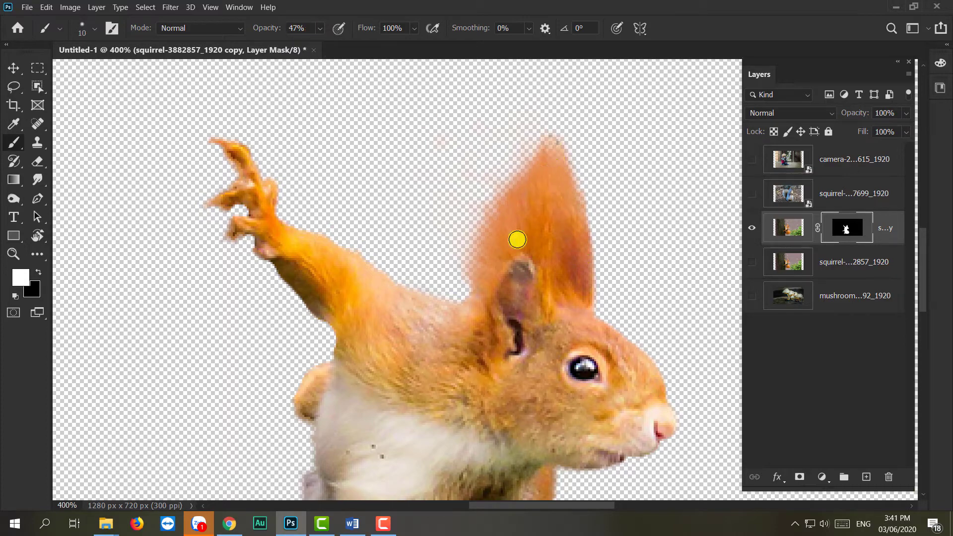
pyautogui.scroll(-5, 525, 207)
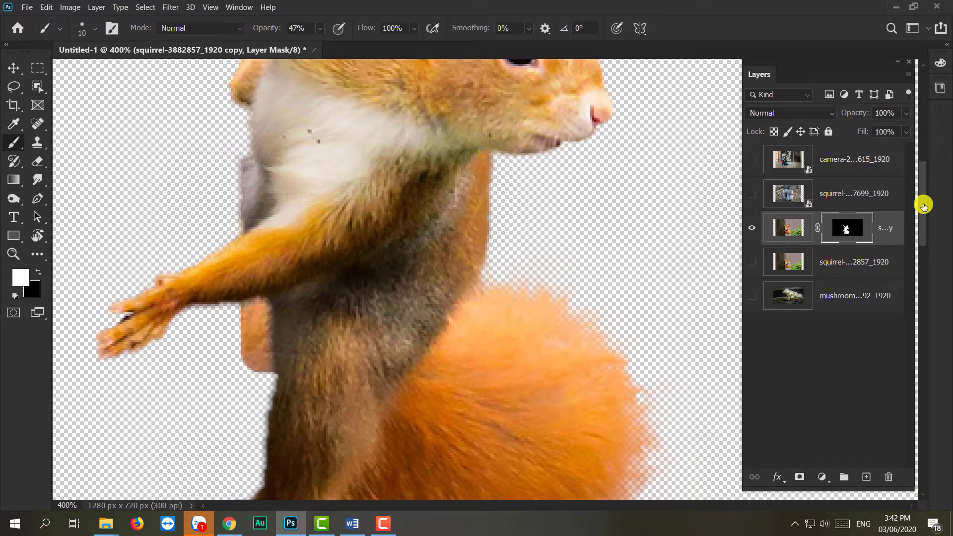
# Return to the layer's image instead of its mask and fit the whole image on screen
pyautogui.click(640, 28)
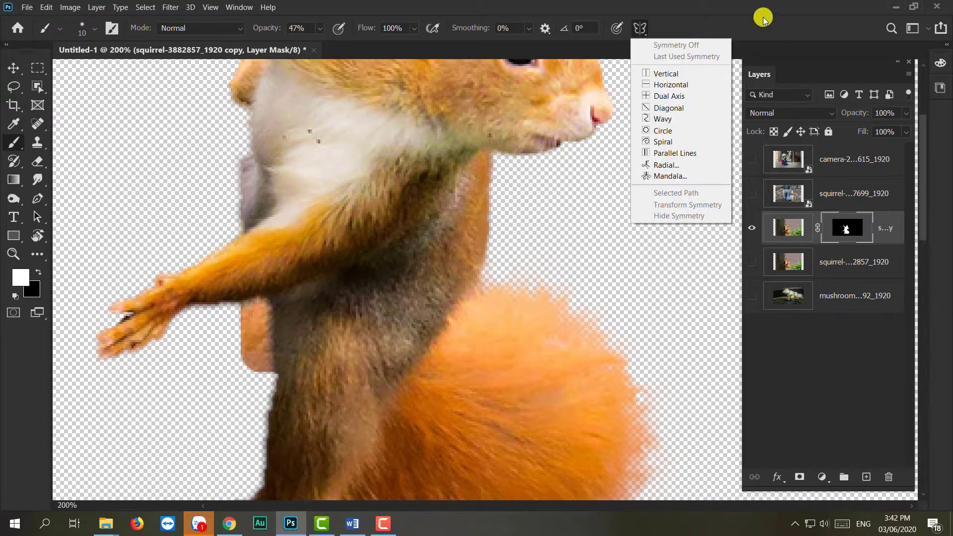
pyautogui.click(752, 228)
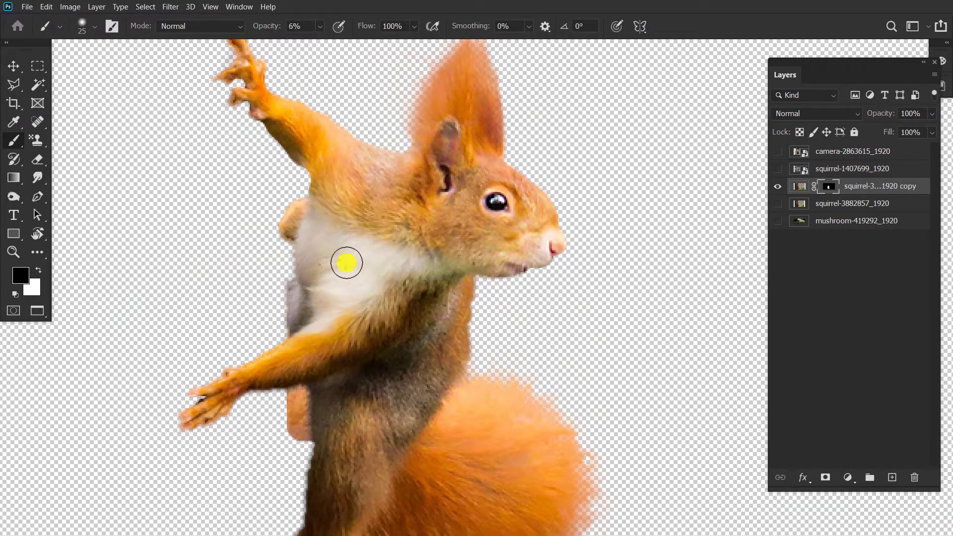
pyautogui.press('i')
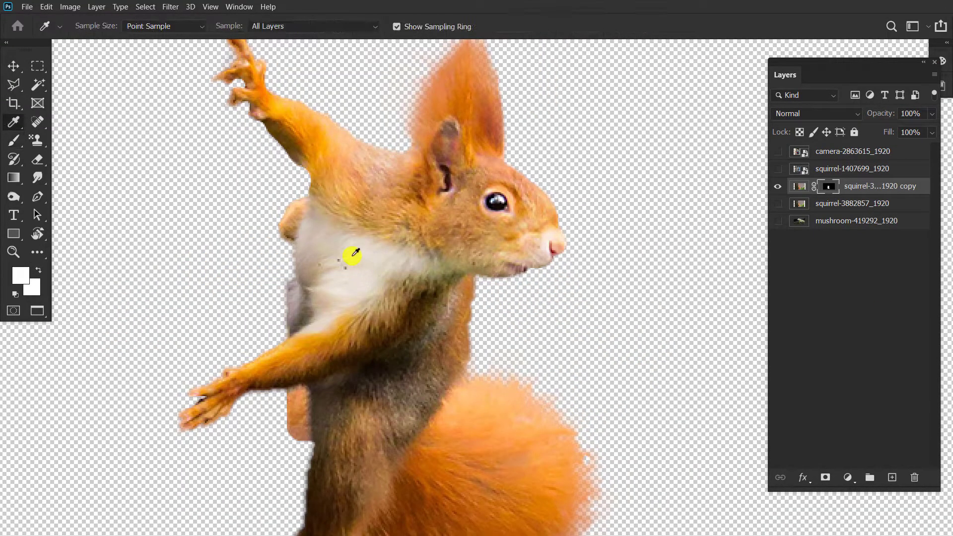
pyautogui.press('j')
pyautogui.hotkey('ctrl', '2')
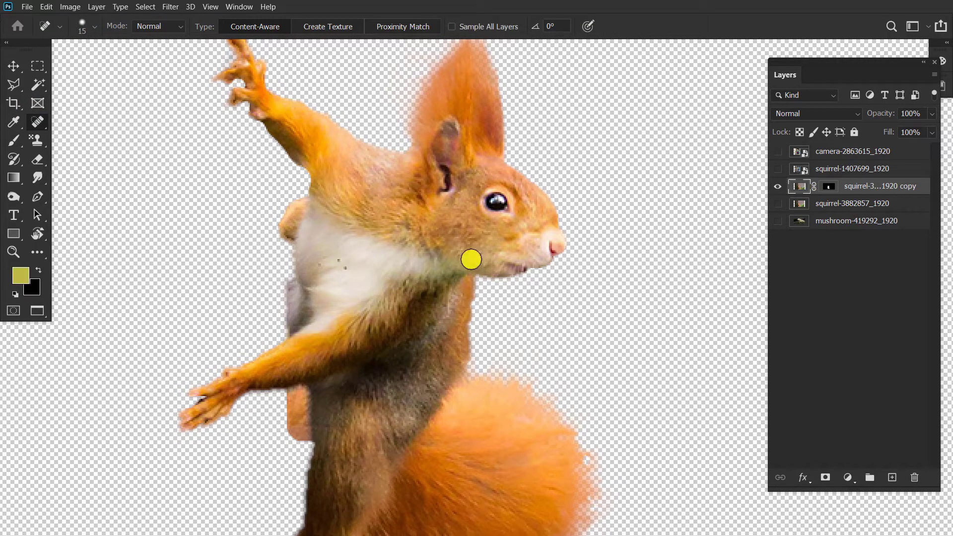
pyautogui.hotkey('ctrl', '0')
# Hide the red squirrel cut-out and show the grey squirrel photo layer
pyautogui.press('v')
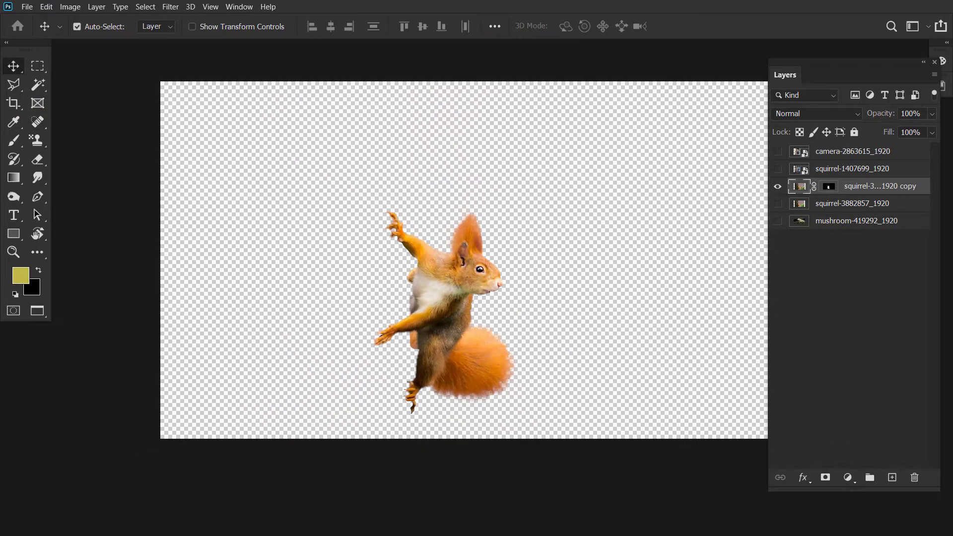
pyautogui.click(493, 180)
pyautogui.click(777, 186)
pyautogui.click(777, 169)
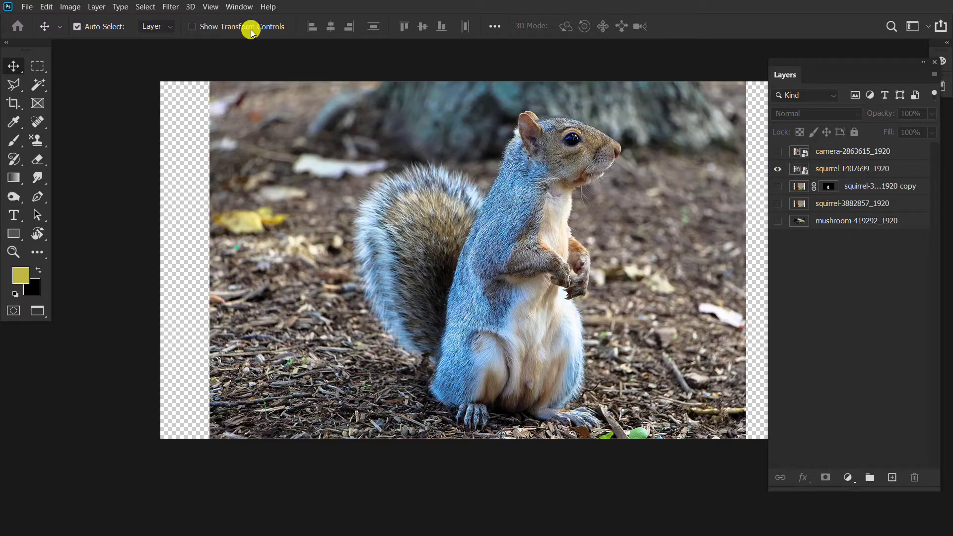
# Box the grey squirrel with the Object Selection Tool on its active layer
pyautogui.rightClick(39, 84)
pyautogui.click(75, 81)
pyautogui.click(803, 170)
pyautogui.moveTo(316, 97)
pyautogui.mouseDown()
pyautogui.moveTo(604, 359)
pyautogui.moveTo(634, 427)
pyautogui.mouseUp()
# Rename the mushroom, squirrel-3882857 and red squirrel copy layers to bg, sss and ssss
pyautogui.doubleClick(848, 219)
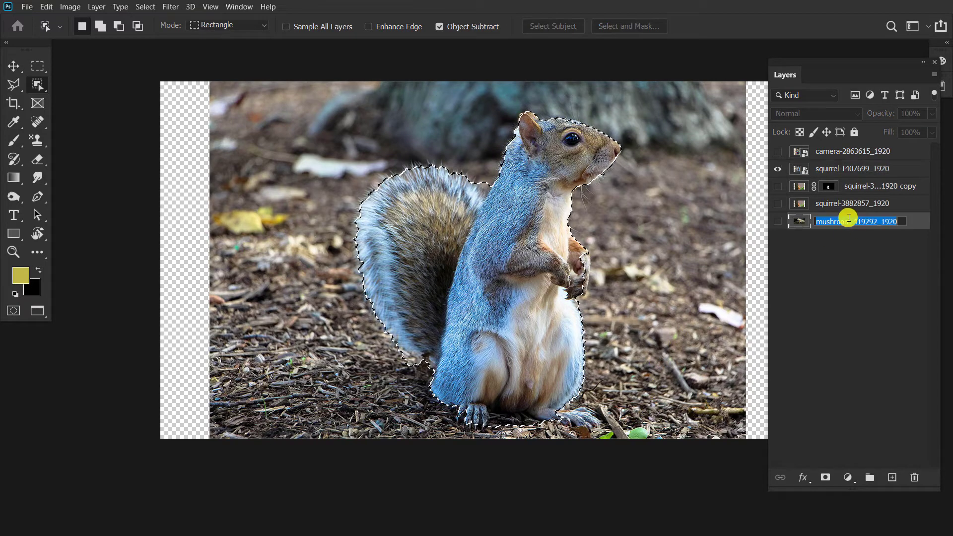
pyautogui.write('bg')
pyautogui.doubleClick(849, 203)
pyautogui.write('s')
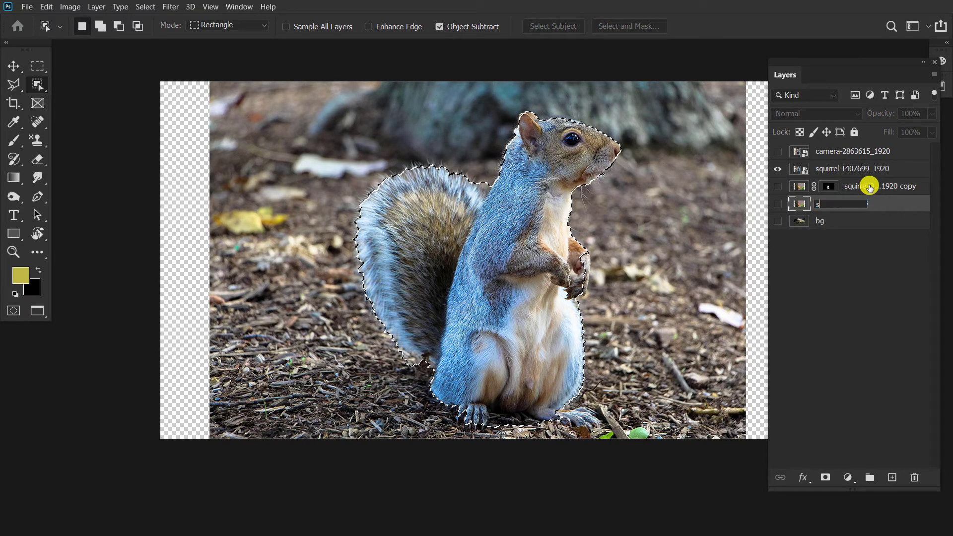
pyautogui.write('ss')
pyautogui.press('Return')
pyautogui.doubleClick(866, 186)
pyautogui.write('ssss')
pyautogui.press('Return')
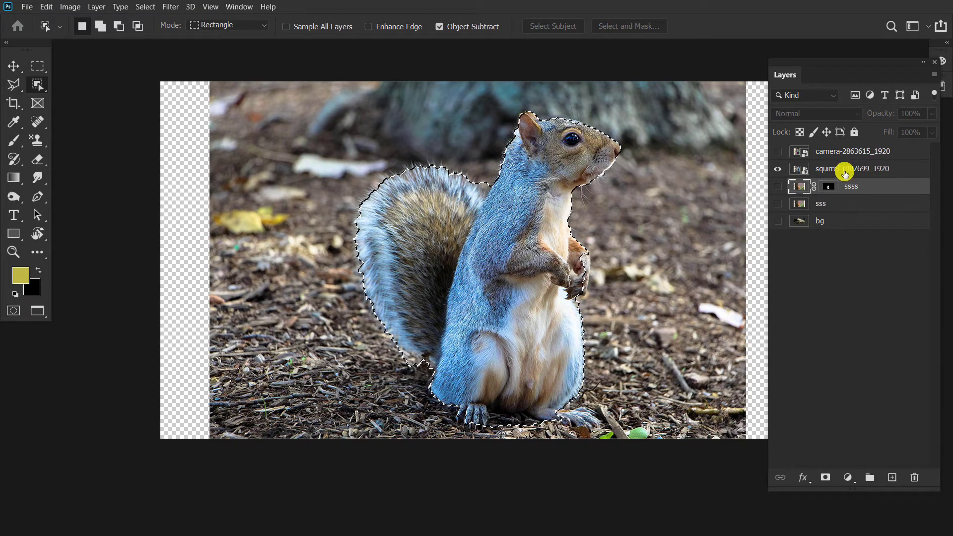
# Rename the grey squirrel layer to sssss and the camera layer to son
pyautogui.doubleClick(845, 169)
pyautogui.write('sssss')
pyautogui.press('Return')
pyautogui.doubleClick(857, 150)
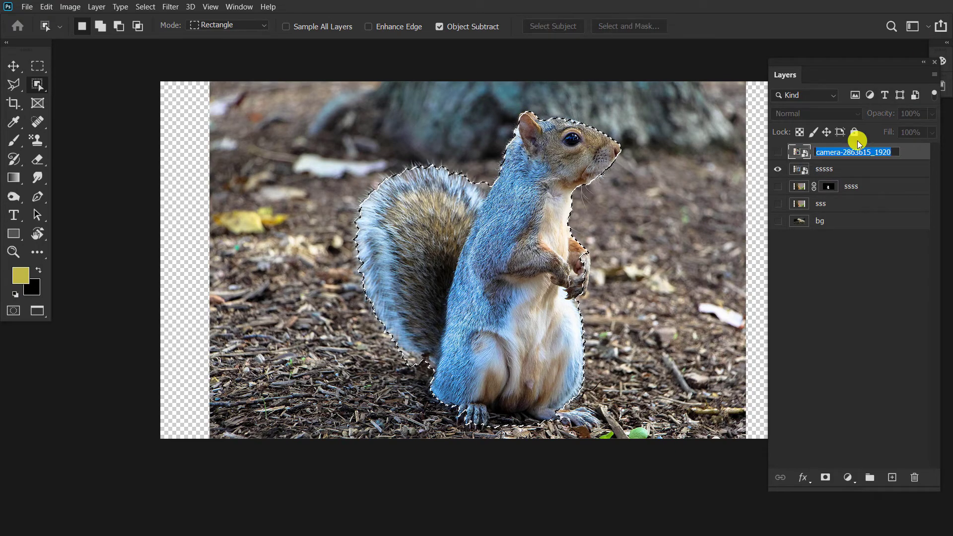
pyautogui.write('son')
pyautogui.press('Return')
pyautogui.scroll(5, 593, 268)
pyautogui.scroll(3, 556, 229)
# Subtract from the squirrel selection around its paw with Quick Selection
pyautogui.rightClick(38, 84)
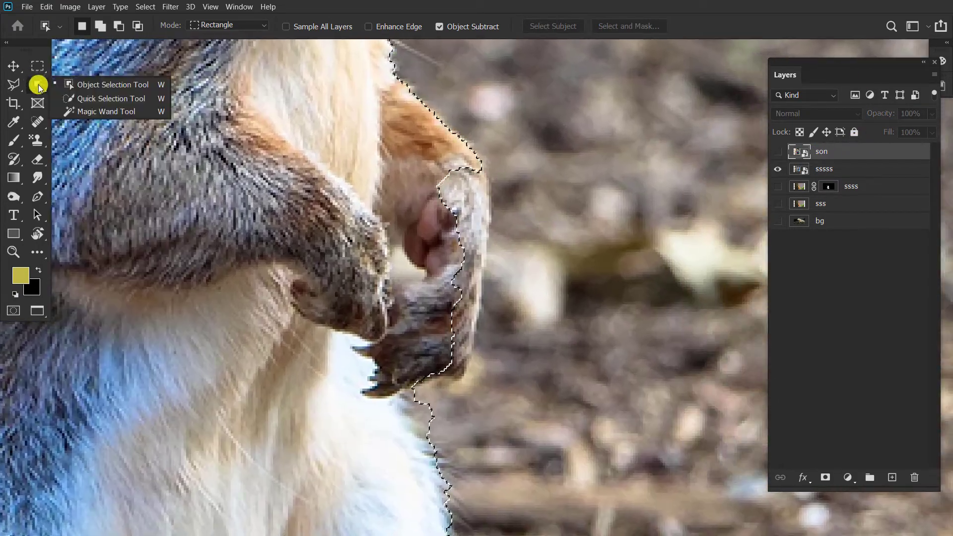
pyautogui.click(111, 98)
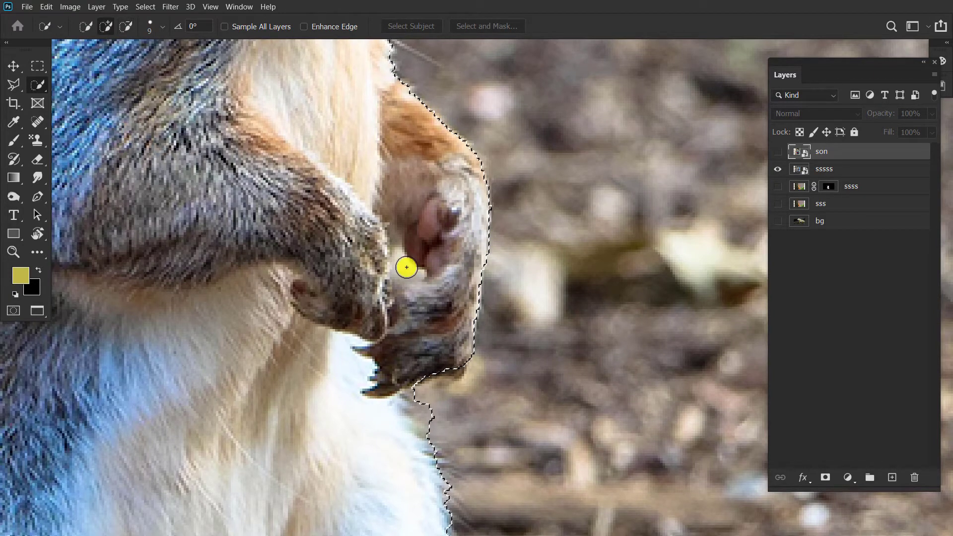
pyautogui.scroll(-5, 449, 317)
pyautogui.press('alt')
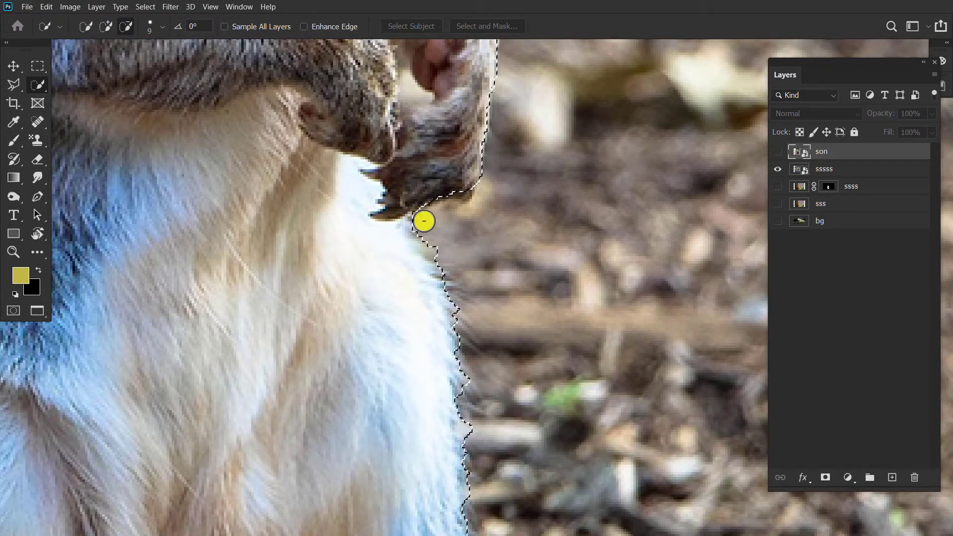
pyautogui.scroll(-5, 447, 253)
pyautogui.scroll(-5, 536, 130)
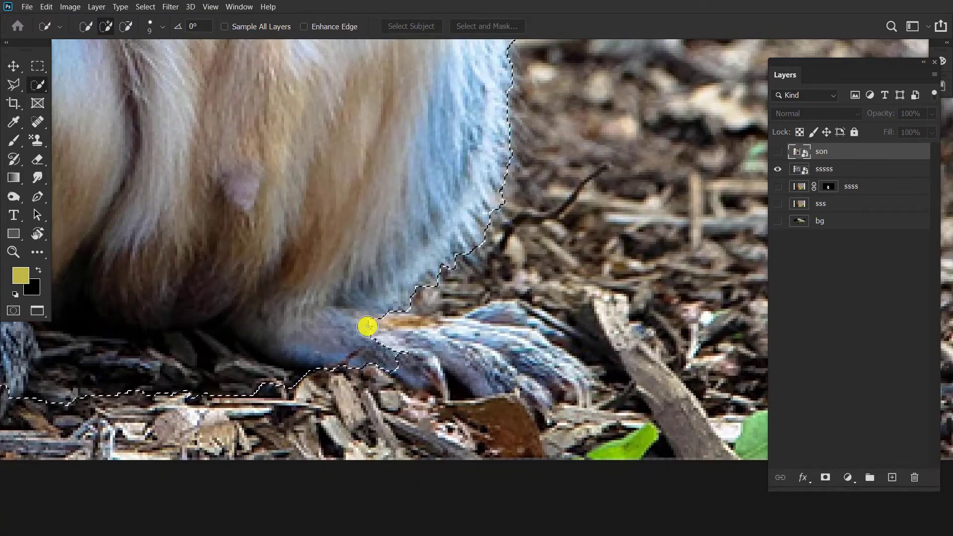
pyautogui.moveTo(367, 326); pyautogui.dragTo(548, 368)
# Hand-correct the selection around the paws with the Lasso tool
pyautogui.rightClick(13, 85)
pyautogui.click(54, 81)
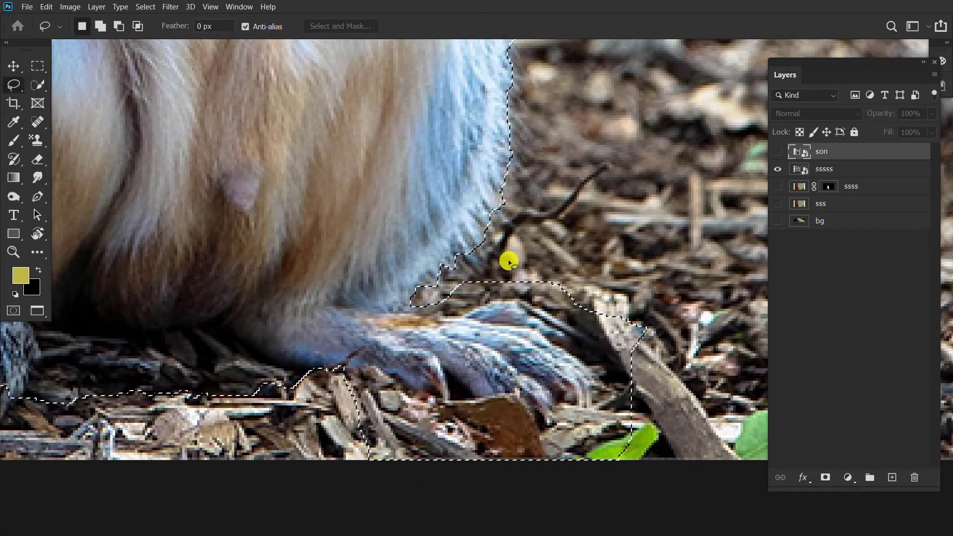
pyautogui.moveTo(524, 248); pyautogui.dragTo(451, 311)
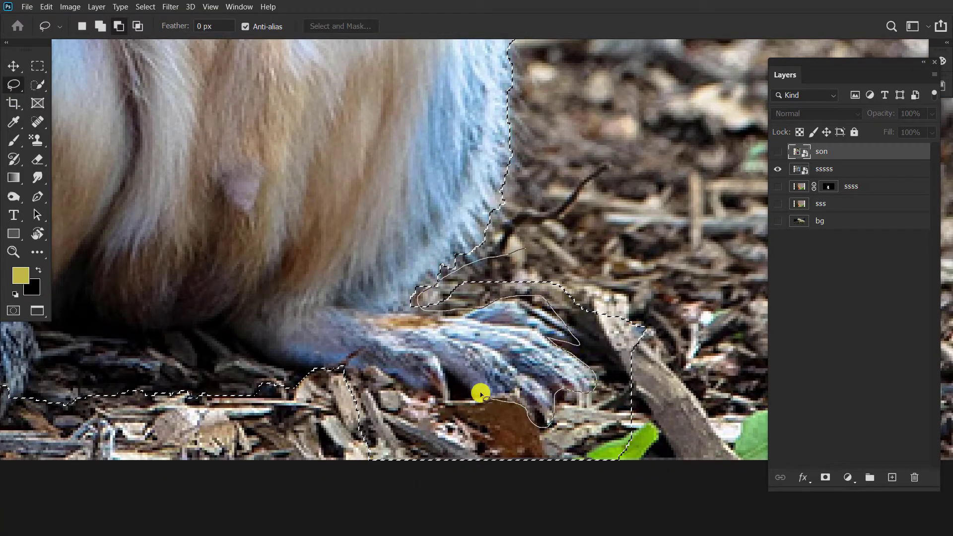
pyautogui.moveTo(118, 329); pyautogui.dragTo(119, 333)
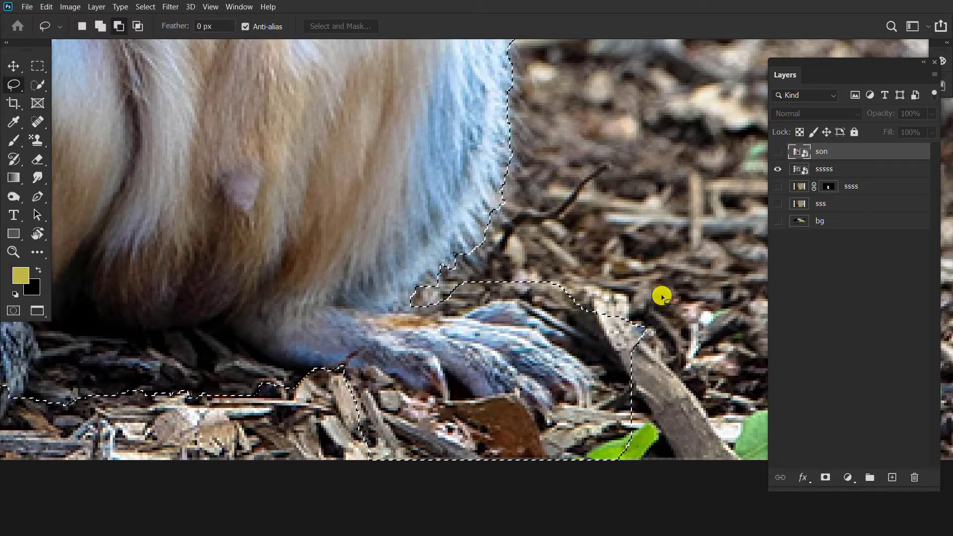
pyautogui.scroll(8, 601, 396)
pyautogui.scroll(6, 501, 349)
pyautogui.moveTo(356, 174); pyautogui.dragTo(367, 219)
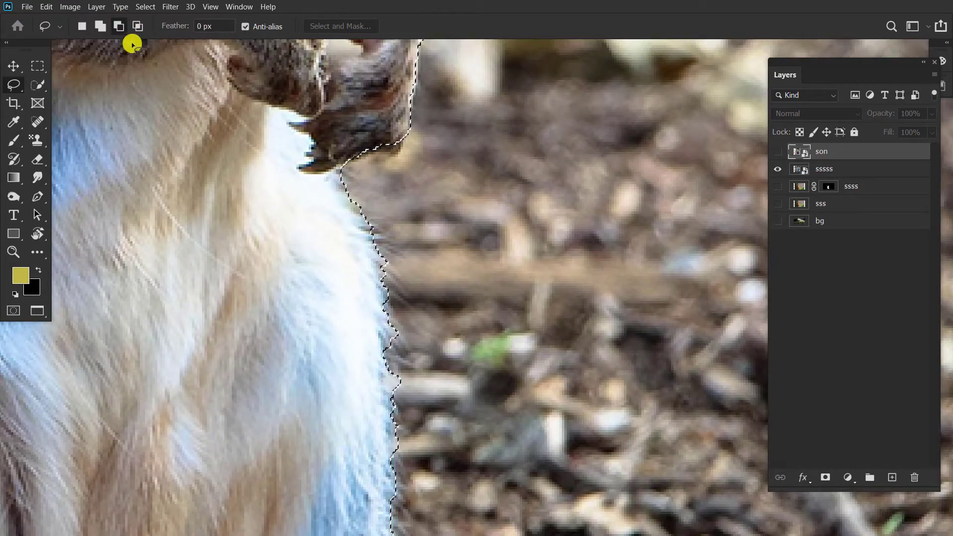
pyautogui.scroll(-10, 248, 80)
pyautogui.moveTo(607, 373); pyautogui.dragTo(539, 341)
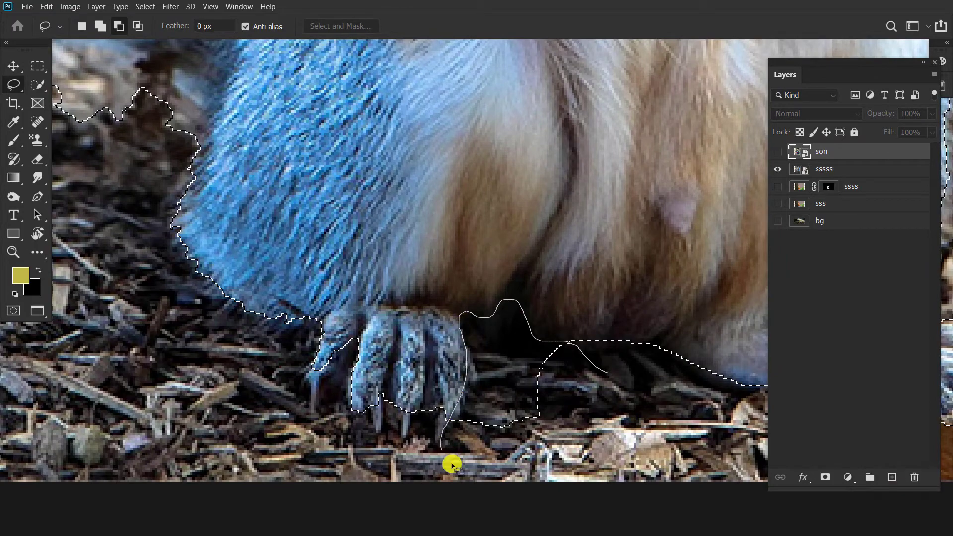
pyautogui.moveTo(451, 464); pyautogui.dragTo(432, 448)
# Continue tightening the Lasso selection along the squirrel's chest and legs
pyautogui.scroll(10, 352, 400)
pyautogui.moveTo(331, 476); pyautogui.dragTo(366, 417)
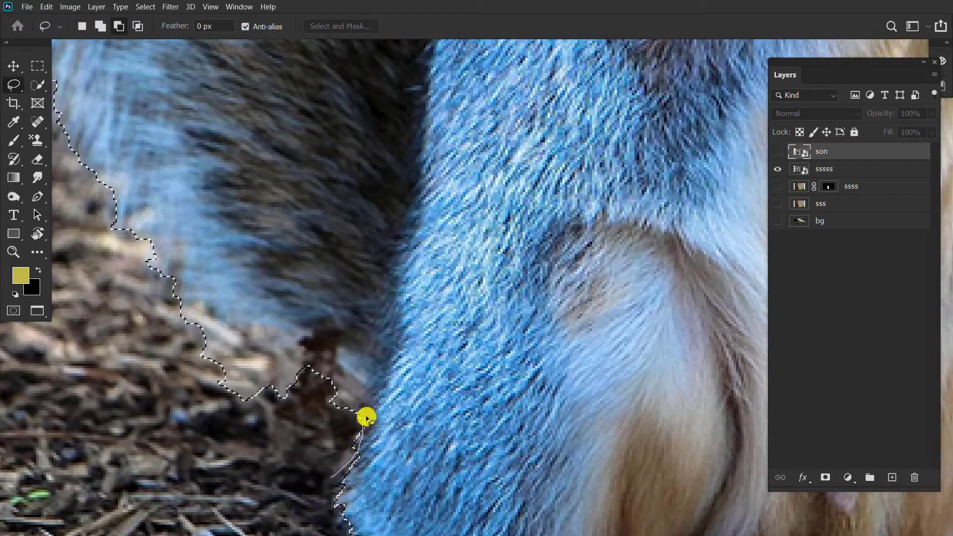
pyautogui.moveTo(171, 283); pyautogui.dragTo(208, 506)
pyautogui.scroll(5, 476, 421)
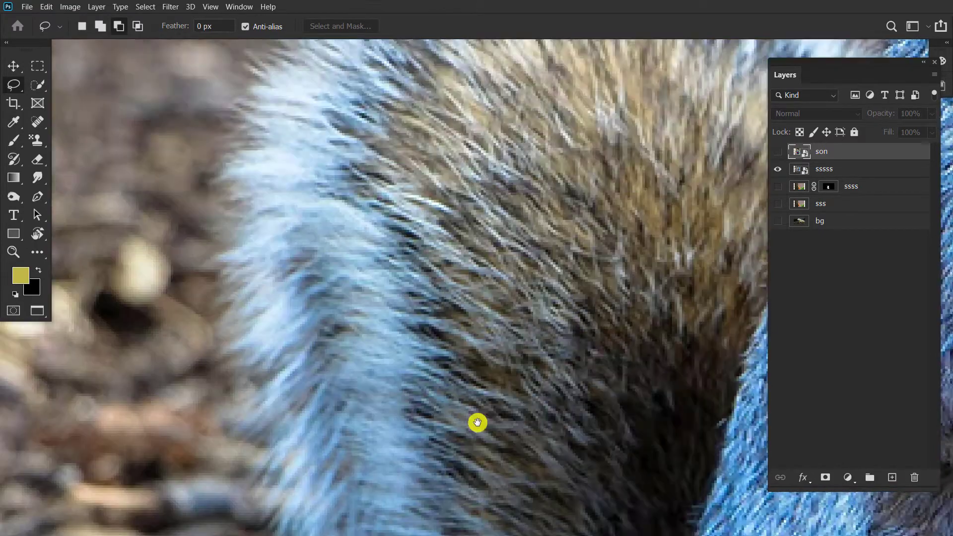
pyautogui.scroll(5, 402, 337)
pyautogui.scroll(5, 365, 244)
pyautogui.moveTo(349, 408); pyautogui.dragTo(353, 412)
pyautogui.scroll(5, 403, 461)
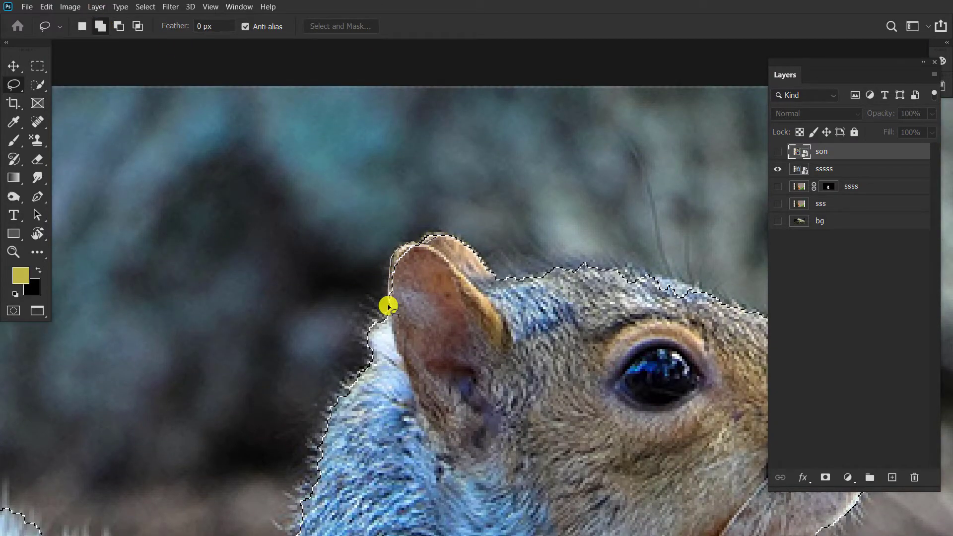
# Refine the selection along the squirrel's head outline
pyautogui.moveTo(388, 306); pyautogui.dragTo(431, 196)
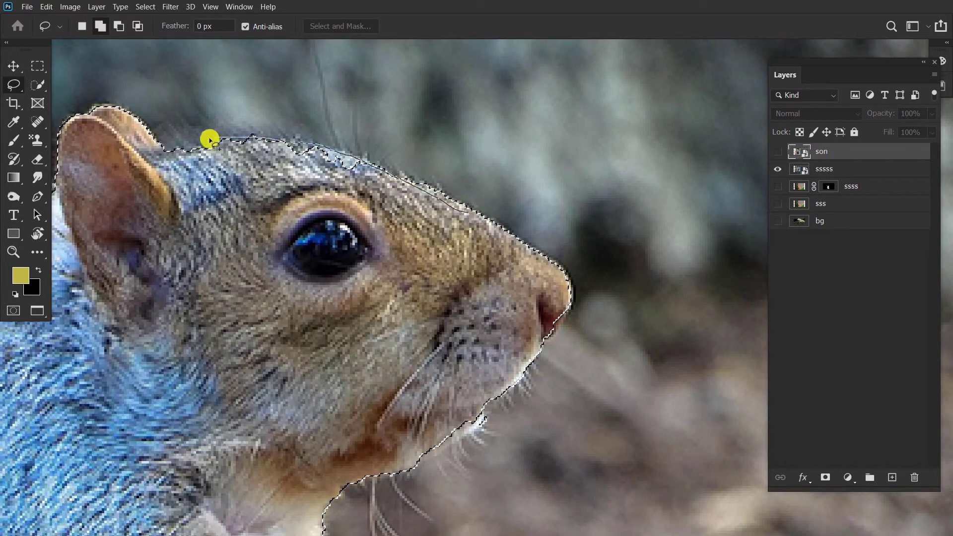
pyautogui.moveTo(209, 139); pyautogui.dragTo(340, 217)
pyautogui.scroll(-5, 429, 302)
pyautogui.scroll(-5, 462, 234)
pyautogui.scroll(-5, 386, 389)
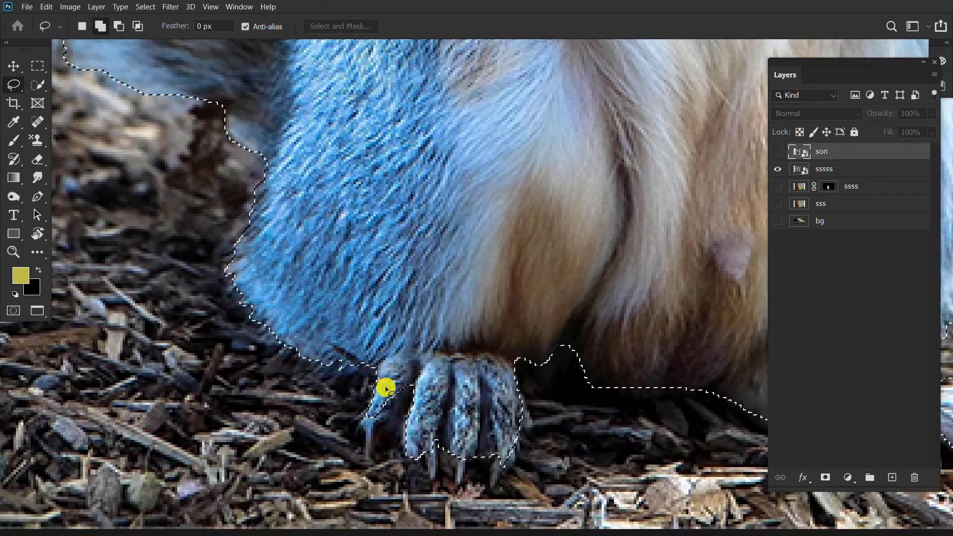
# Fix the left toe edge and add the right claw tips and dark paw gap
pyautogui.moveTo(367, 423); pyautogui.dragTo(365, 422)
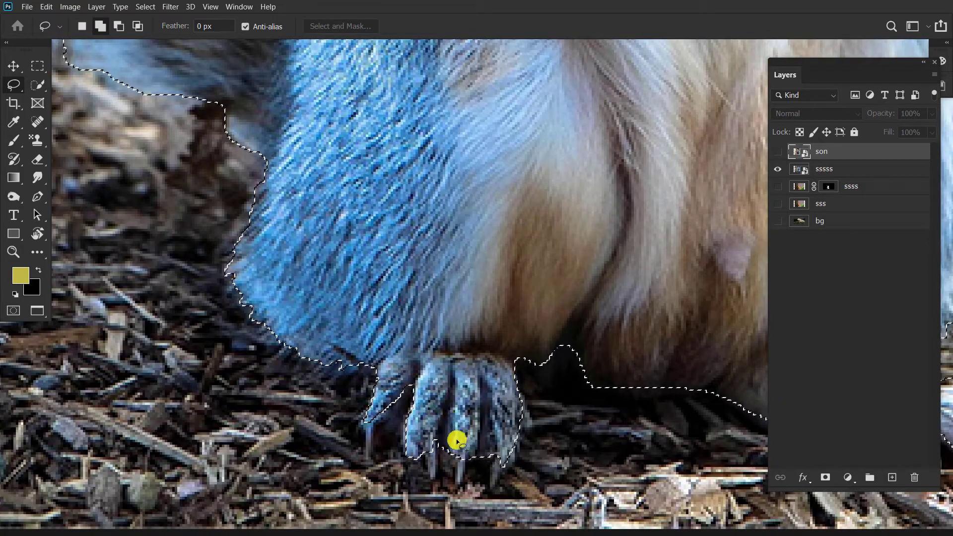
pyautogui.moveTo(493, 450); pyautogui.dragTo(492, 483)
pyautogui.moveTo(513, 406)
pyautogui.mouseDown()
pyautogui.moveTo(494, 449)
pyautogui.moveTo(436, 472)
pyautogui.mouseUp()
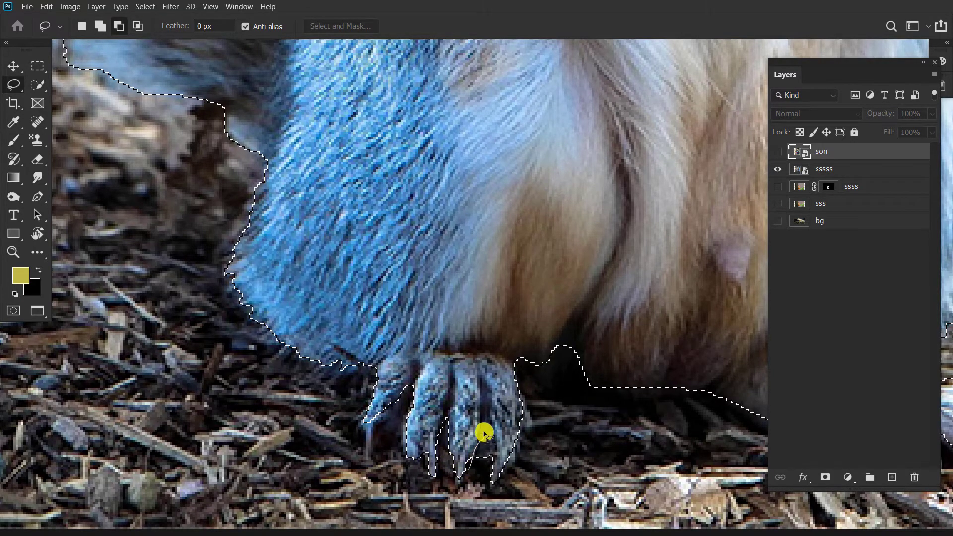
pyautogui.hscroll(3, 498, 297)
pyautogui.moveTo(495, 427); pyautogui.dragTo(439, 365)
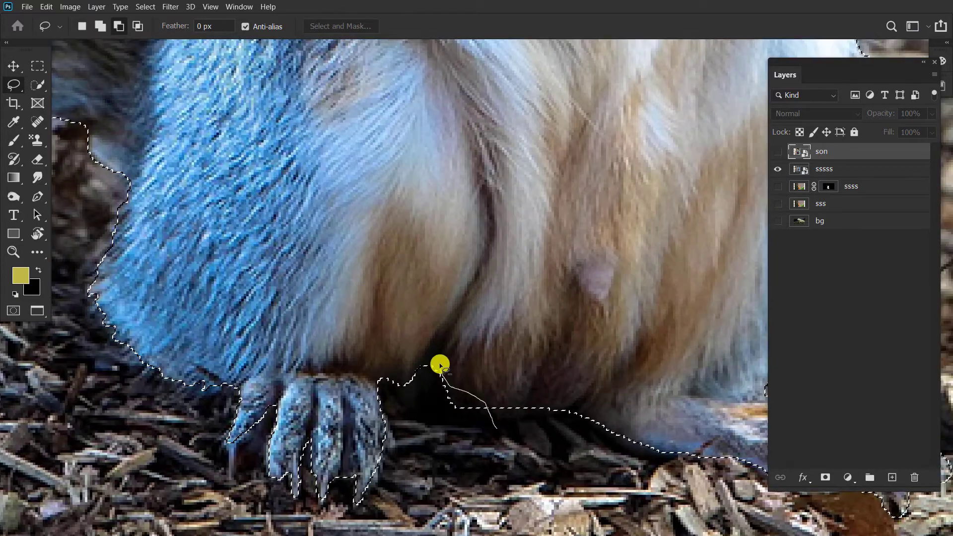
pyautogui.moveTo(415, 453); pyautogui.dragTo(417, 453)
# Open Select and Mask for the squirrel selection on the sssss layer
pyautogui.hotkey('ctrl', '0')
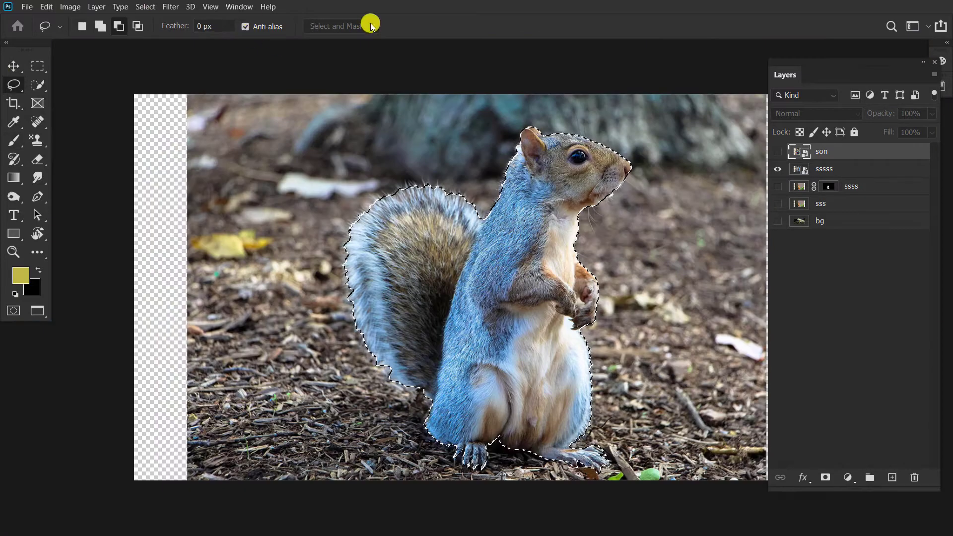
pyautogui.click(38, 84)
pyautogui.click(843, 169)
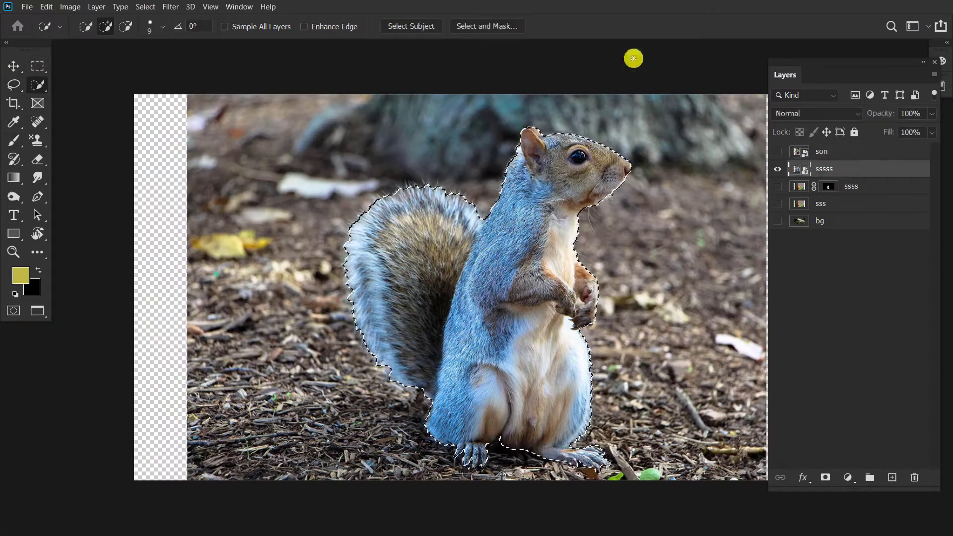
pyautogui.click(506, 25)
pyautogui.scroll(3, 547, 351)
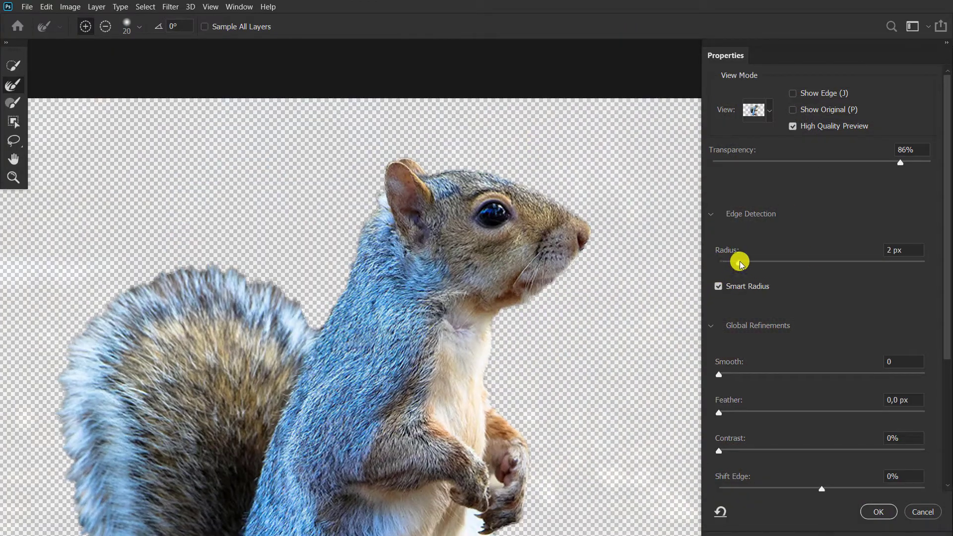
pyautogui.scroll(-5, 633, 160)
pyautogui.scroll(-2, 670, 212)
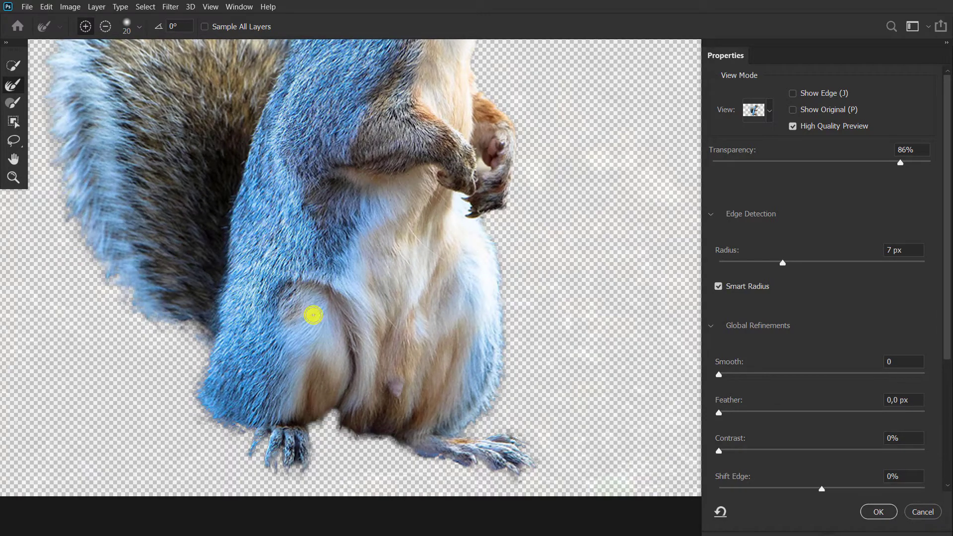
# Refine the edge along the feet and toes, then shrink the brush to size 9
pyautogui.moveTo(496, 471); pyautogui.dragTo(521, 478)
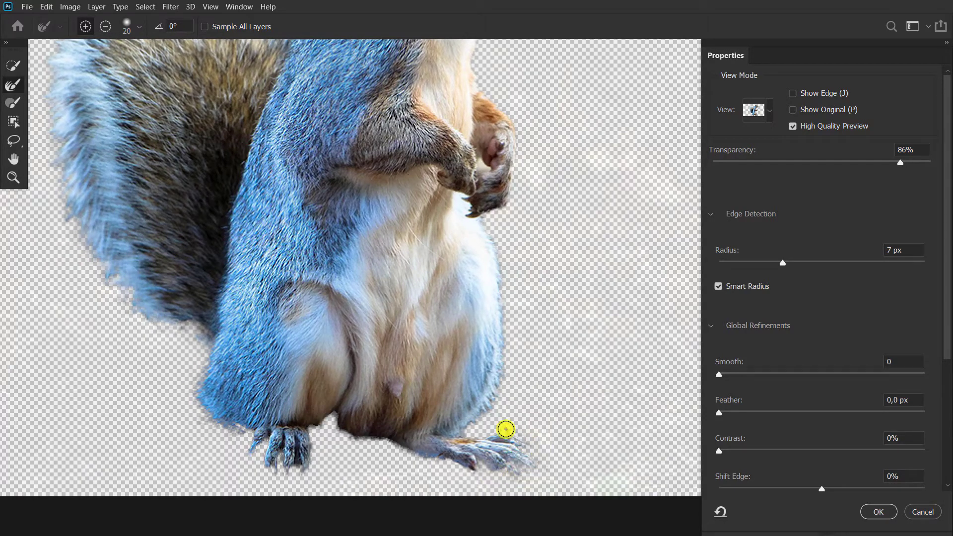
pyautogui.moveTo(506, 429)
pyautogui.mouseDown()
pyautogui.moveTo(457, 457)
pyautogui.moveTo(411, 453)
pyautogui.moveTo(334, 420)
pyautogui.moveTo(320, 473)
pyautogui.mouseUp()
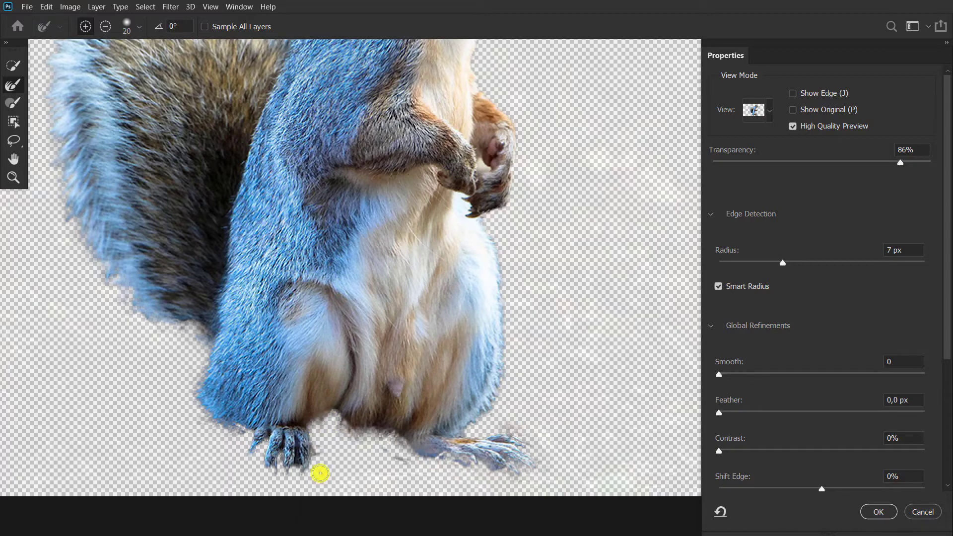
pyautogui.press('[')
pyautogui.press('[')
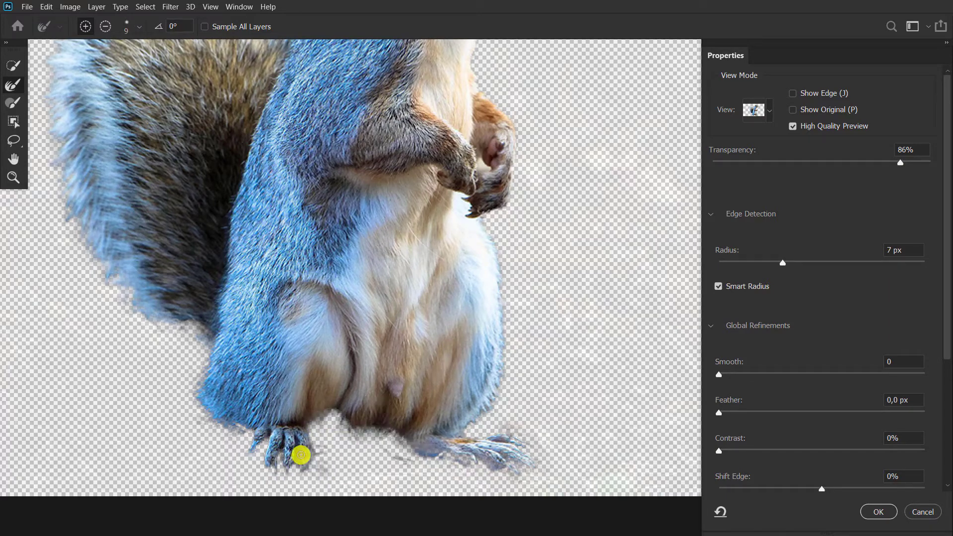
pyautogui.moveTo(605, 213)
pyautogui.mouseDown()
pyautogui.moveTo(604, 286)
pyautogui.moveTo(553, 455)
pyautogui.mouseUp()
pyautogui.click(13, 102)
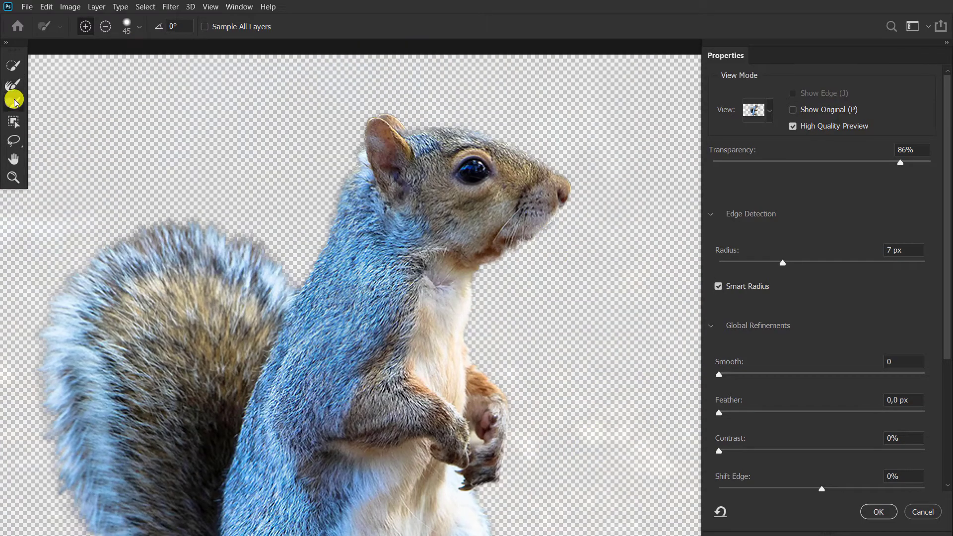
pyautogui.scroll(3, 529, 249)
pyautogui.moveTo(530, 249)
pyautogui.mouseDown()
pyautogui.moveTo(517, 365)
pyautogui.moveTo(511, 213)
pyautogui.mouseUp()
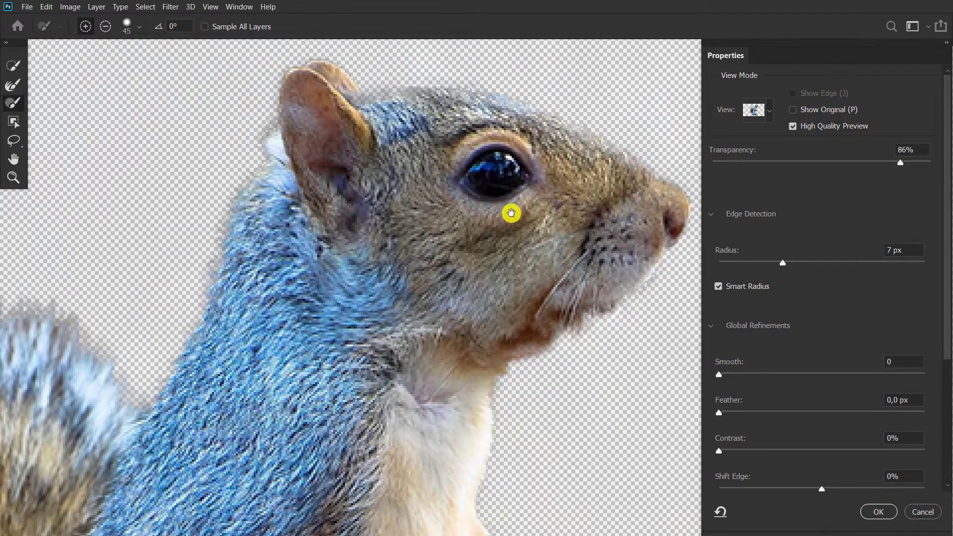
# Refine the fur edge around the muzzle and chin with a size-15 brush
pyautogui.click(764, 119)
pyautogui.click(763, 110)
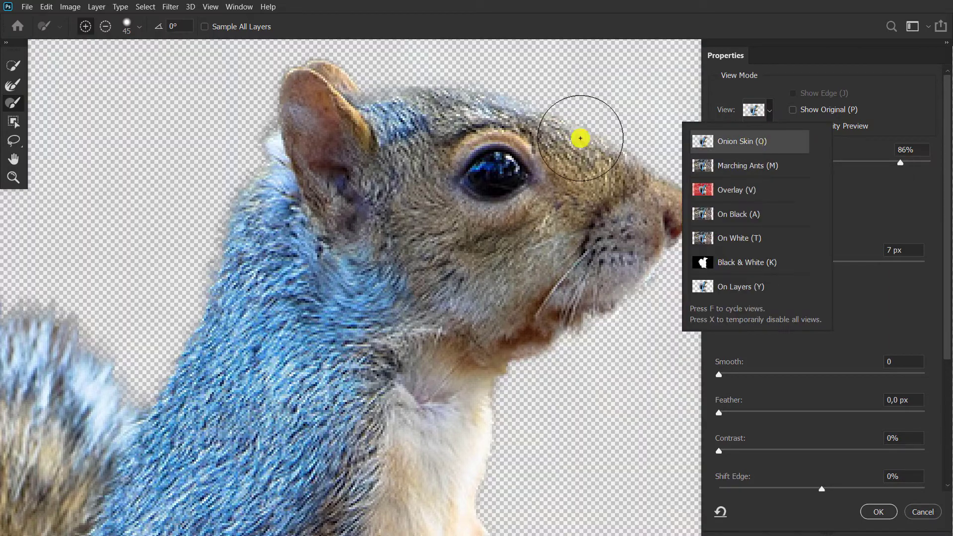
pyautogui.click(762, 109)
pyautogui.press('[')
pyautogui.press('[')
pyautogui.press('[')
pyautogui.press('r')
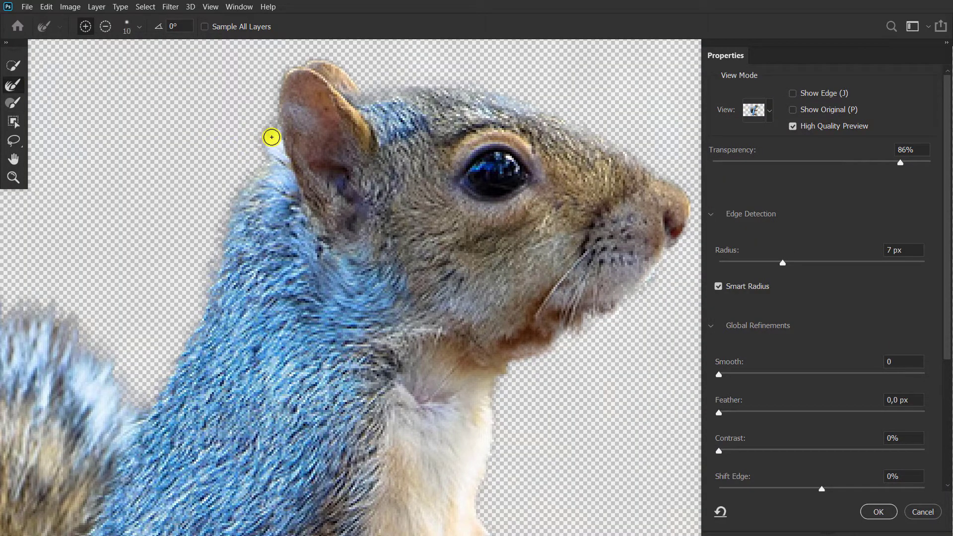
pyautogui.press(']')
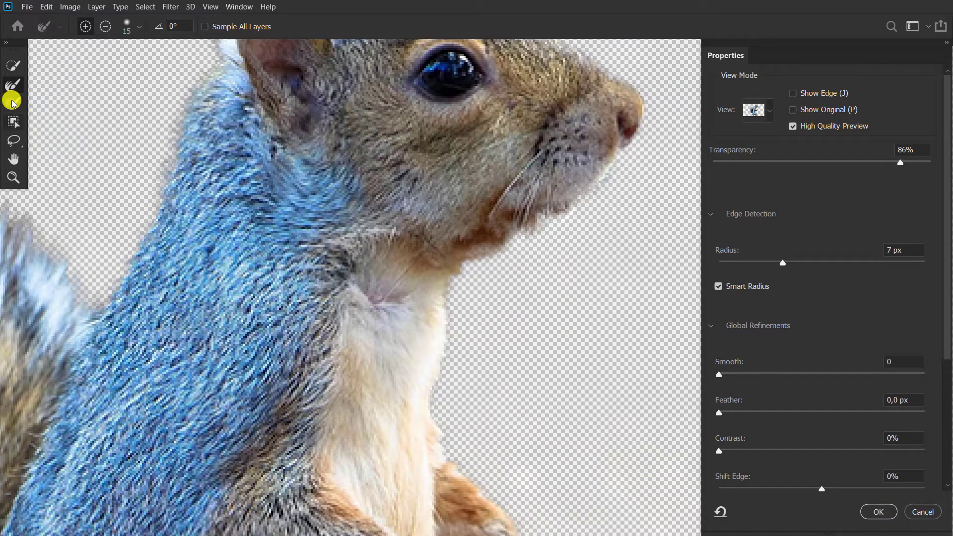
pyautogui.click(14, 103)
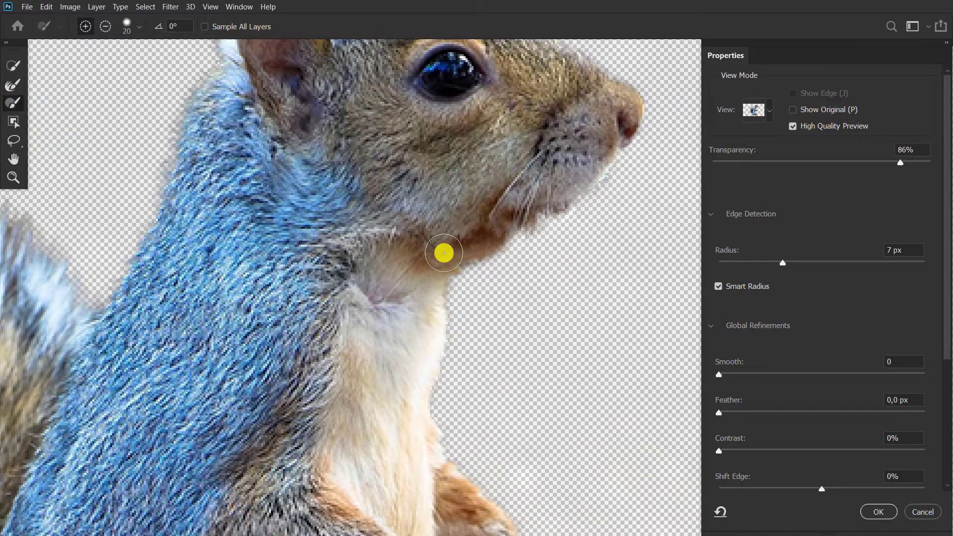
pyautogui.moveTo(574, 143)
pyautogui.mouseDown()
pyautogui.moveTo(580, 184)
pyautogui.moveTo(595, 151)
pyautogui.moveTo(479, 220)
pyautogui.mouseUp()
pyautogui.click(16, 88)
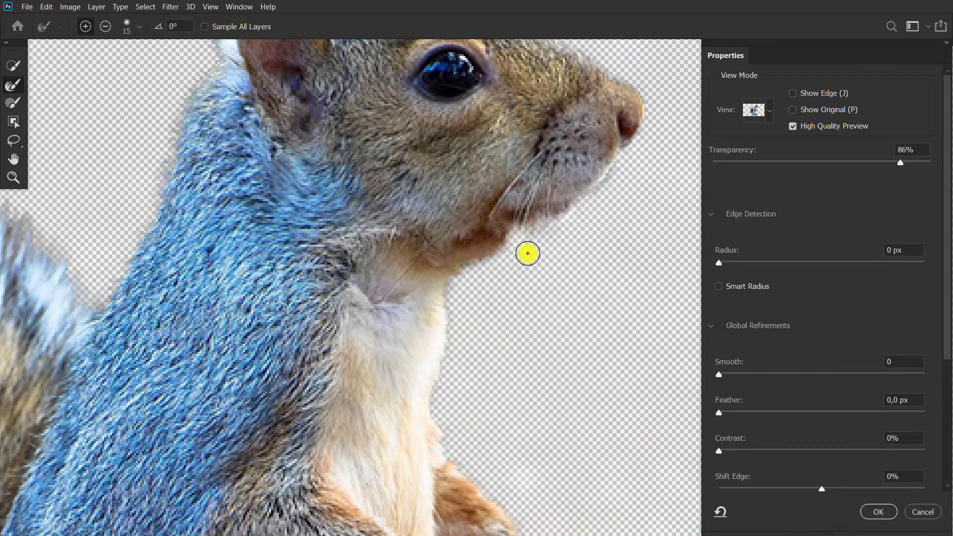
# Paint the claws and right paw back into the cutout with the Brush tool
pyautogui.scroll(-2, 468, 204)
pyautogui.scroll(-5, 451, 207)
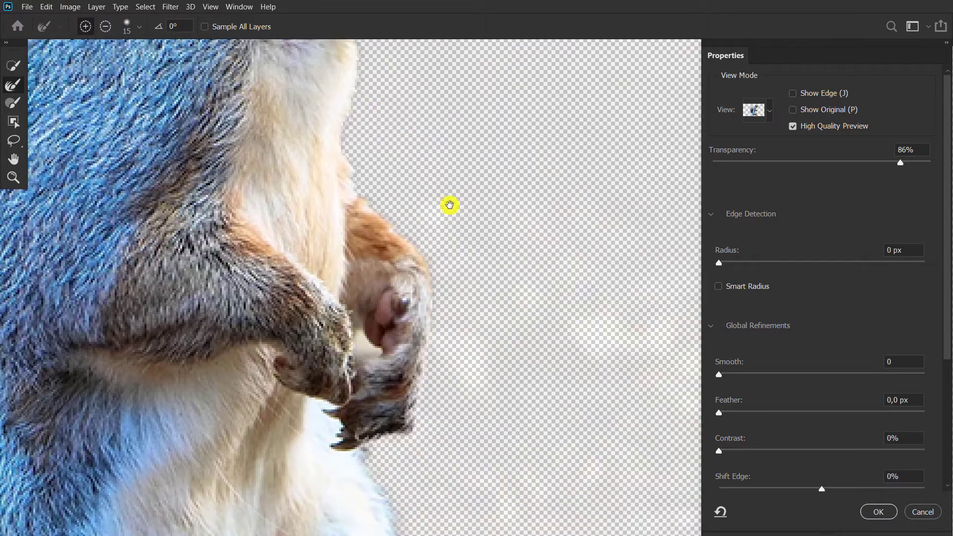
pyautogui.press('b')
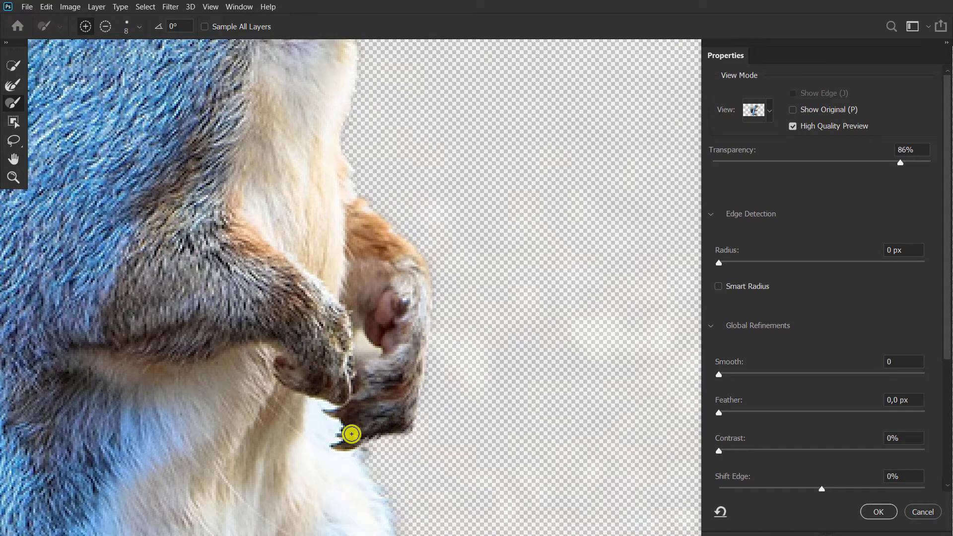
pyautogui.scroll(-5, 493, 187)
pyautogui.press('r')
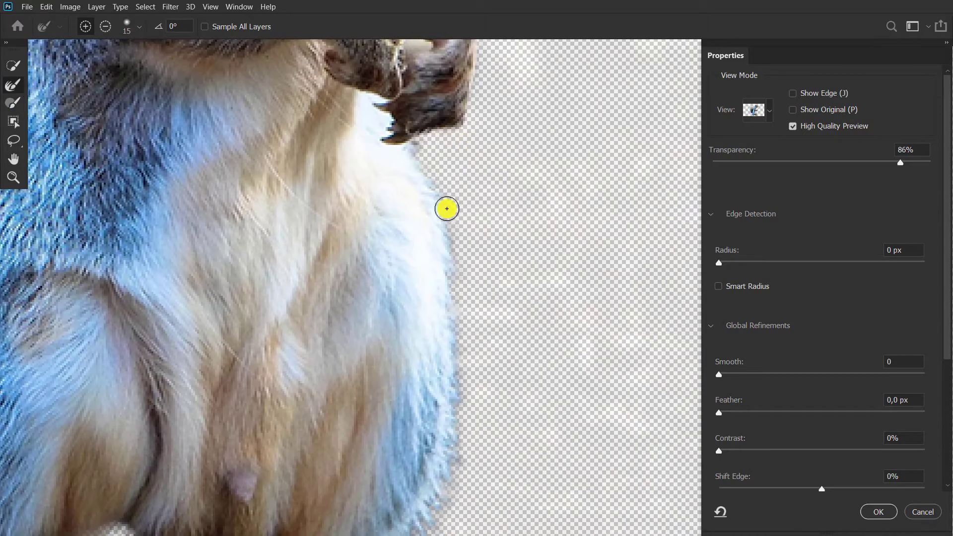
pyautogui.scroll(-3, 545, 327)
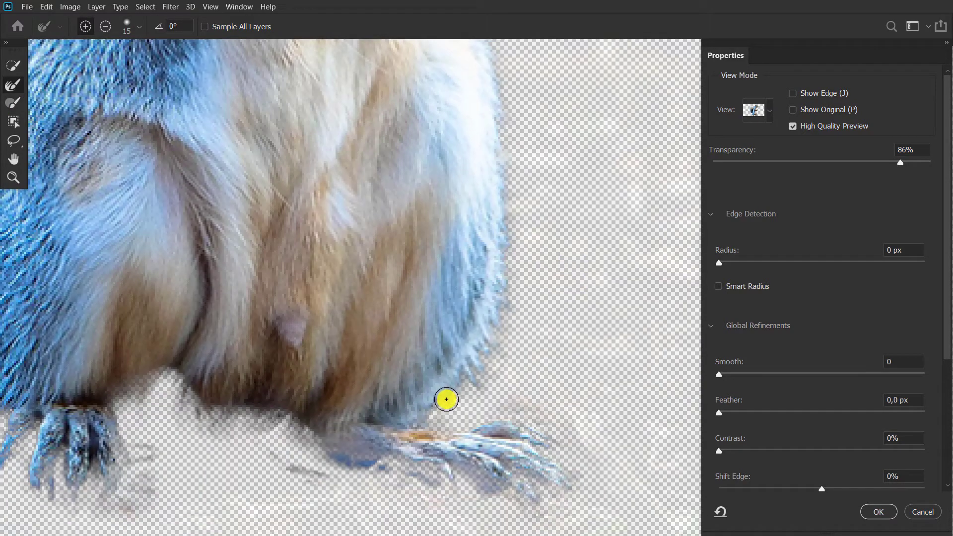
pyautogui.scroll(-3, 570, 332)
pyautogui.hscroll(2, 488, 355)
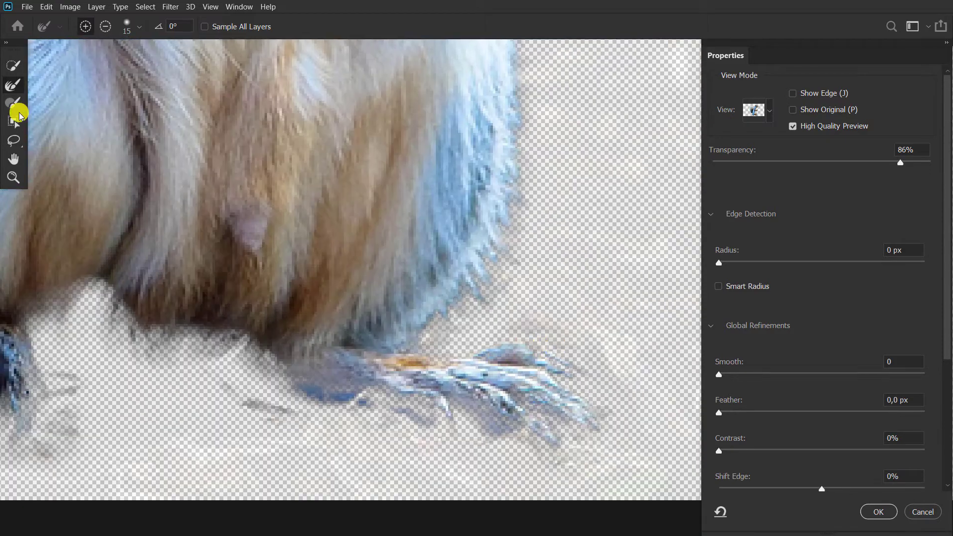
pyautogui.click(13, 102)
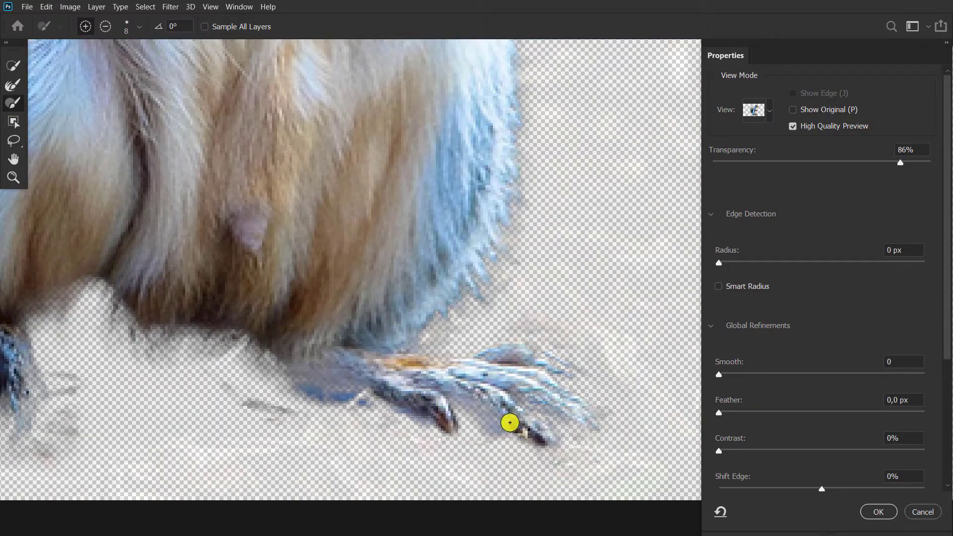
pyautogui.moveTo(513, 387)
pyautogui.mouseDown()
pyautogui.moveTo(510, 368)
pyautogui.moveTo(421, 367)
pyautogui.mouseUp()
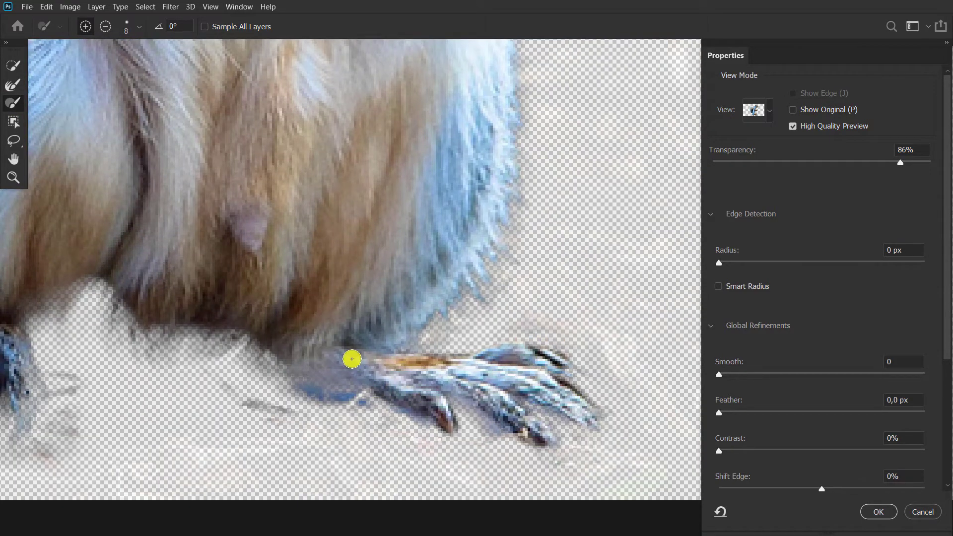
pyautogui.moveTo(352, 359)
pyautogui.mouseDown()
pyautogui.moveTo(317, 378)
pyautogui.moveTo(338, 377)
pyautogui.moveTo(321, 408)
pyautogui.moveTo(247, 423)
pyautogui.moveTo(187, 400)
pyautogui.mouseUp()
# Bring the upper leg fur into view and scroll the panel to Output Settings
pyautogui.hscroll(-3, 338, 377)
pyautogui.hscroll(-3, 272, 407)
pyautogui.scroll(2, 272, 407)
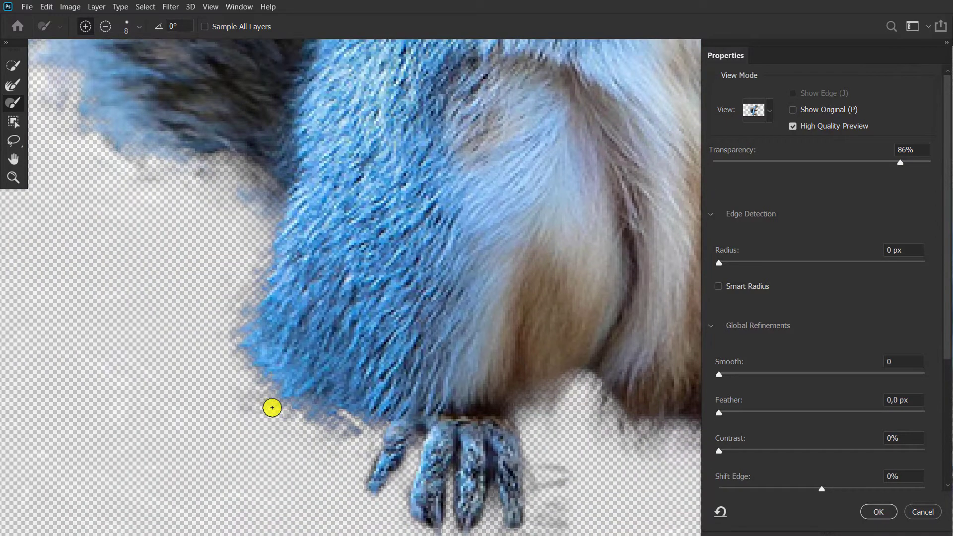
pyautogui.moveTo(272, 407); pyautogui.dragTo(386, 428)
pyautogui.moveTo(946, 225); pyautogui.dragTo(946, 345)
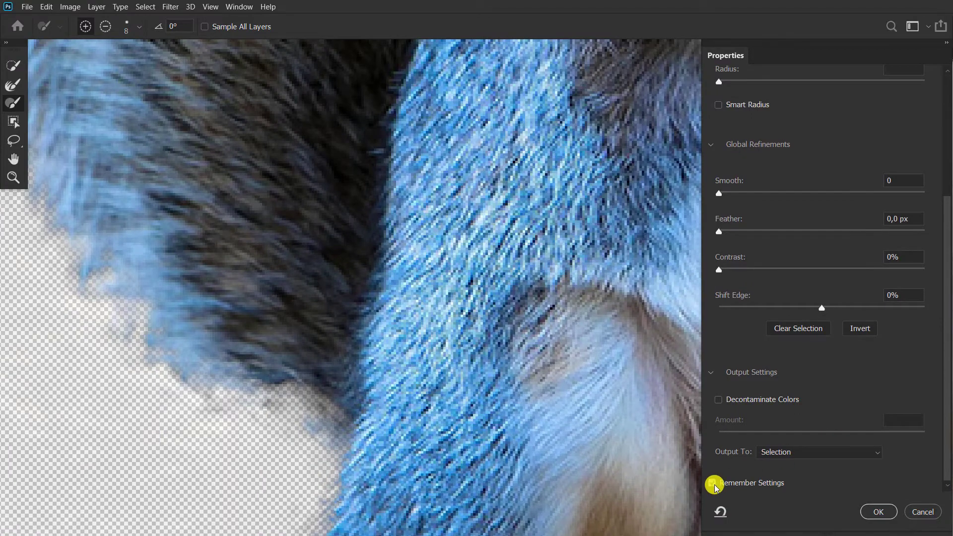
# Output the squirrel as a masked copy layer with Decontaminate Colors enabled
pyautogui.click(718, 399)
pyautogui.click(878, 511)
pyautogui.hotkey('ctrl', '0')
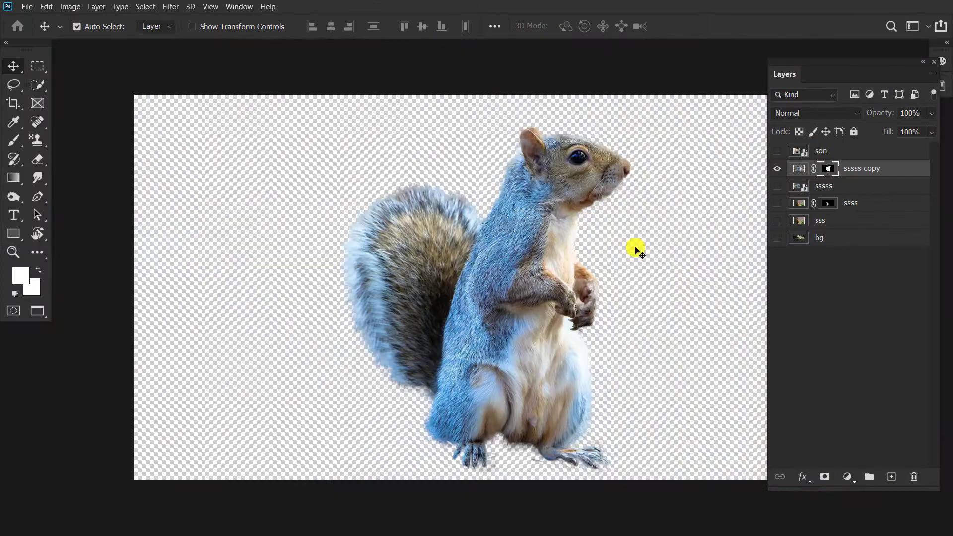
pyautogui.scroll(3, 625, 250)
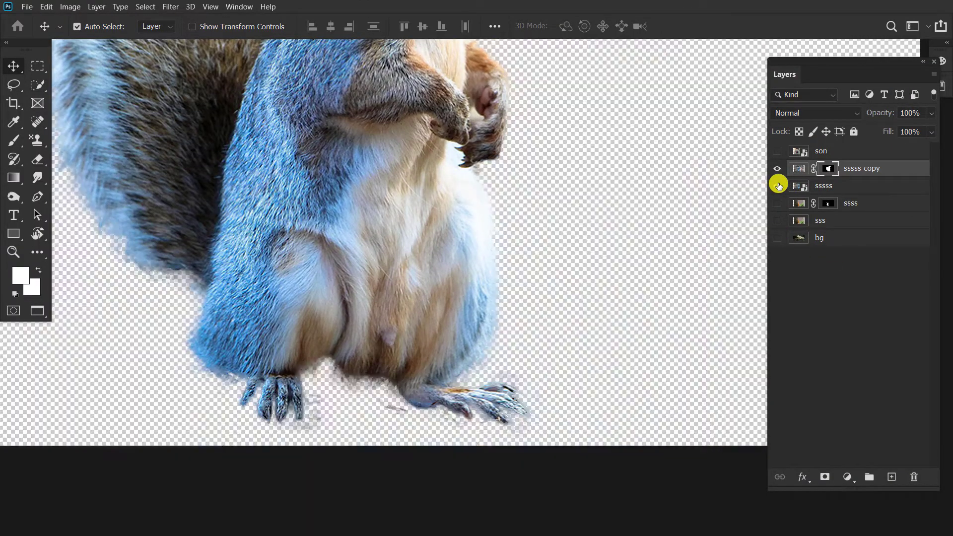
# Show the ground layer behind the squirrel and lower its opacity to 86%
pyautogui.click(777, 185)
pyautogui.scroll(2, 424, 396)
pyautogui.click(791, 188)
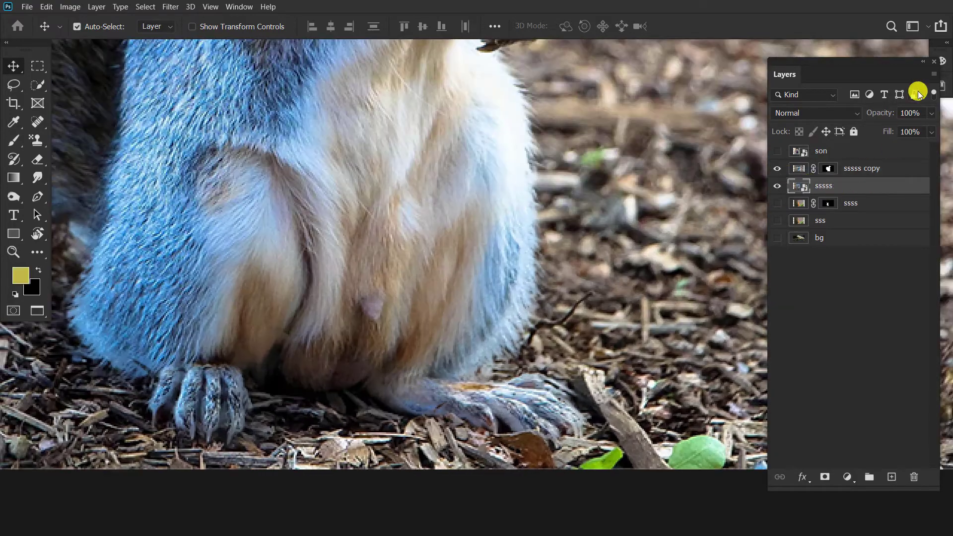
pyautogui.moveTo(930, 114); pyautogui.dragTo(921, 130)
pyautogui.scroll(3, 672, 294)
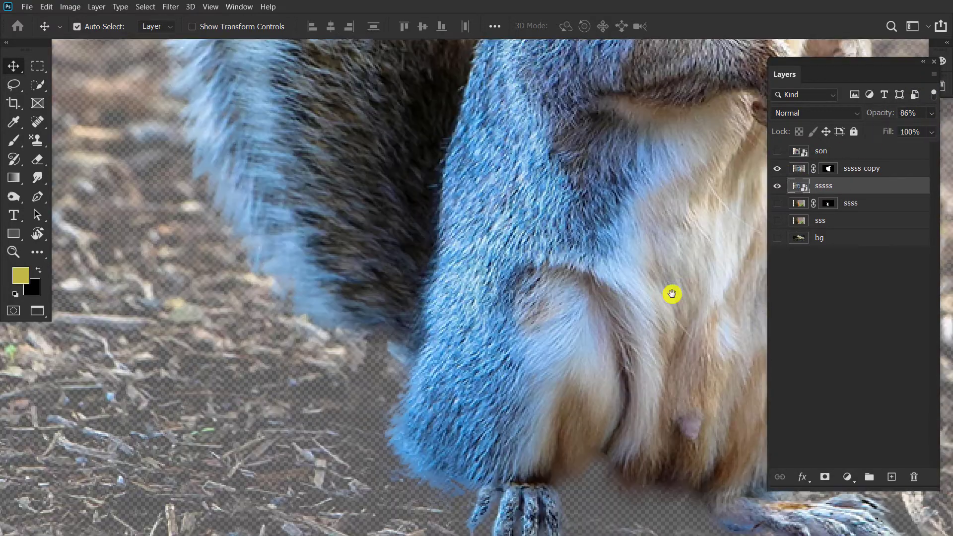
pyautogui.scroll(-5, 531, 276)
pyautogui.scroll(3, 484, 408)
pyautogui.scroll(2, 655, 270)
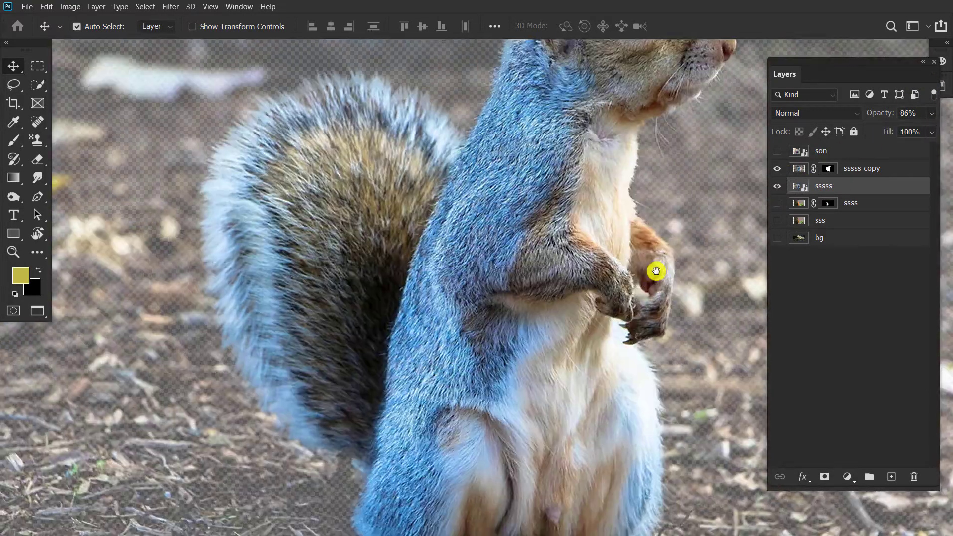
pyautogui.scroll(-3, 538, 294)
pyautogui.moveTo(537, 294); pyautogui.dragTo(513, 296)
# Target the sssss copy layer mask with the Brush at 70% opacity
pyautogui.click(13, 141)
pyautogui.click(827, 169)
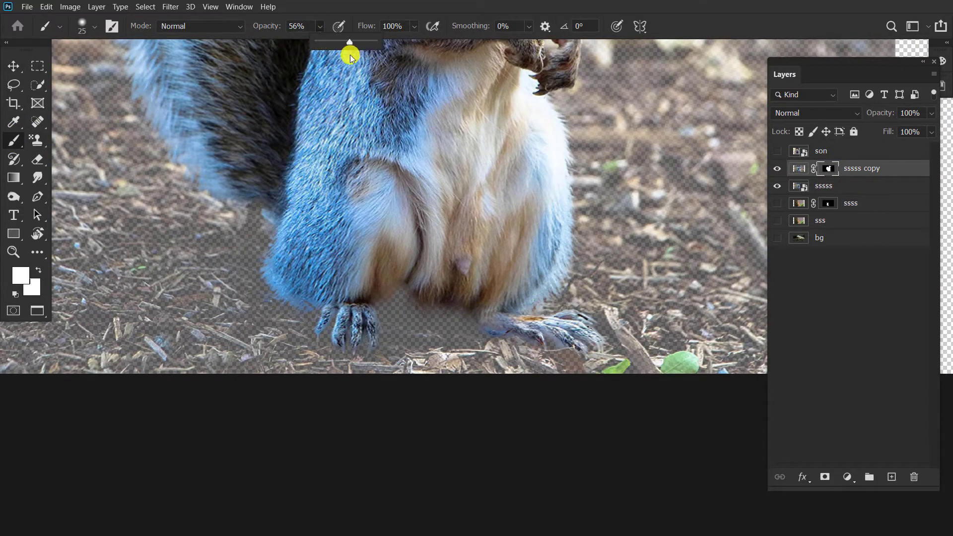
pyautogui.moveTo(350, 56); pyautogui.dragTo(350, 56)
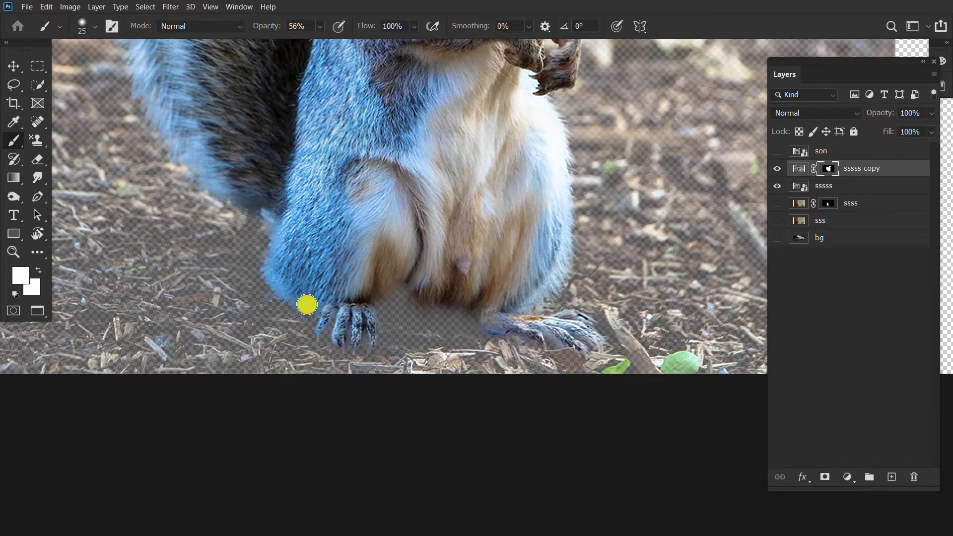
pyautogui.press('7')
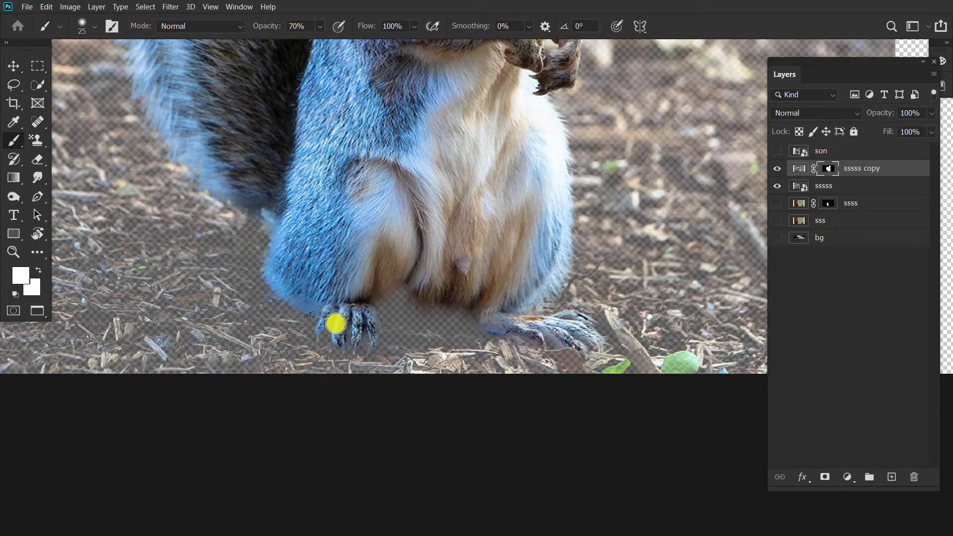
pyautogui.moveTo(579, 200); pyautogui.dragTo(537, 428)
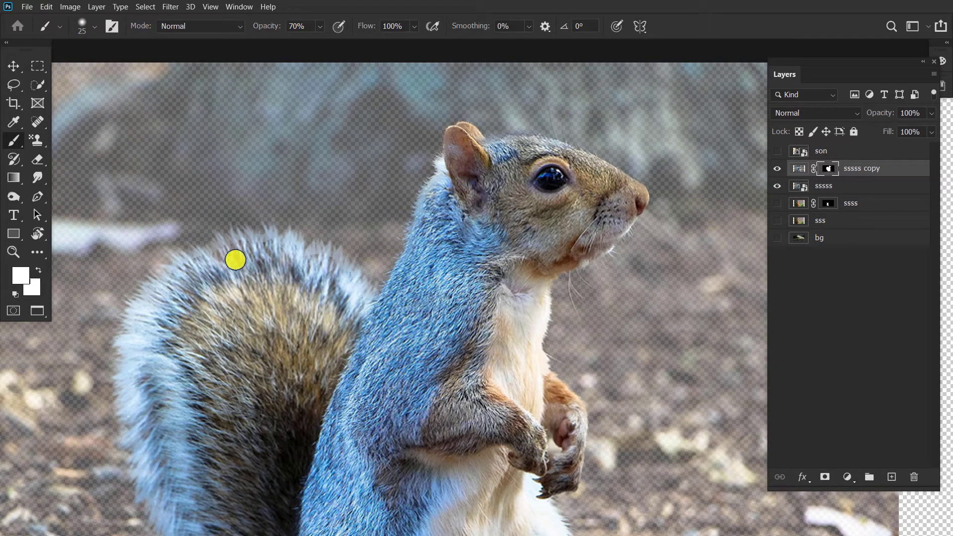
# Hide the ground photo and lower the brush opacity to 17%
pyautogui.scroll(-5, 322, 266)
pyautogui.click(777, 188)
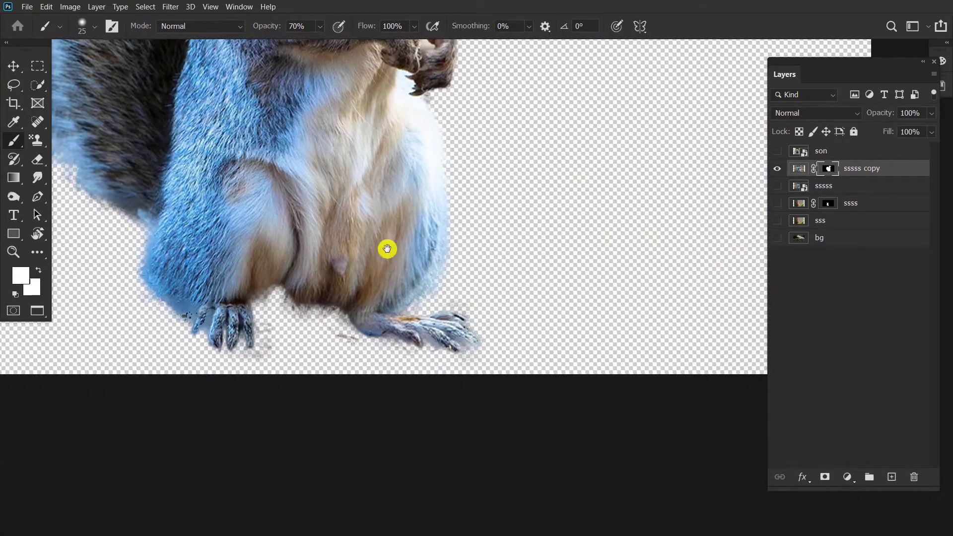
pyautogui.scroll(-2, 386, 248)
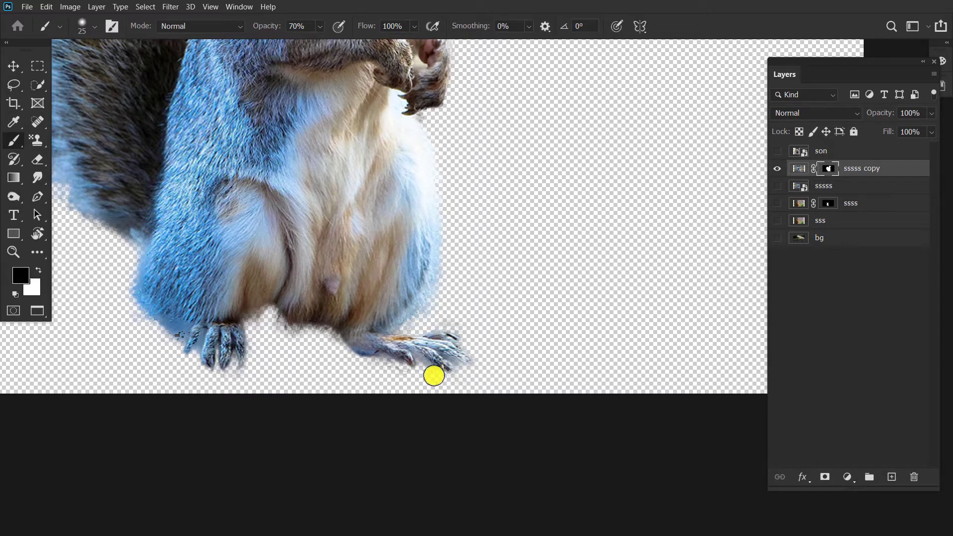
pyautogui.moveTo(459, 301); pyautogui.dragTo(510, 446)
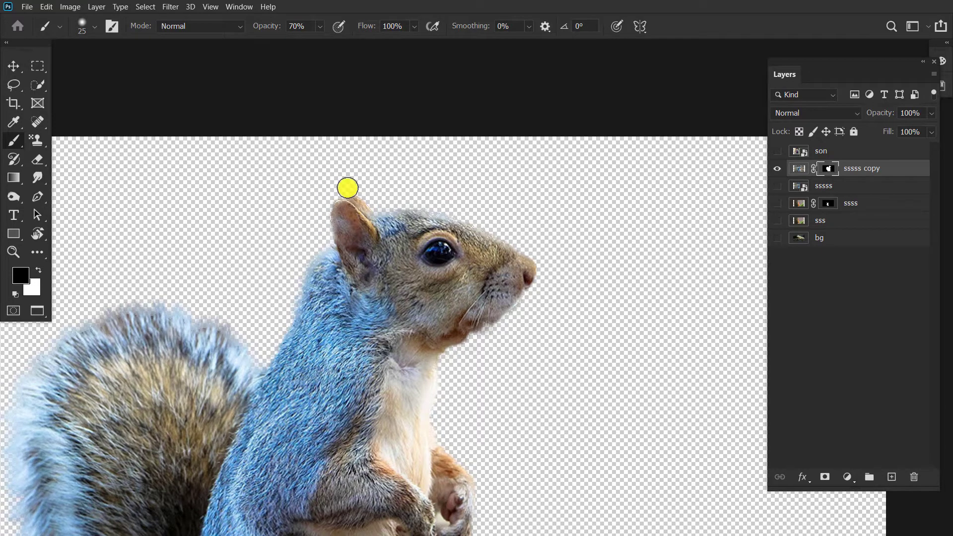
pyautogui.hscroll(-5, 559, 339)
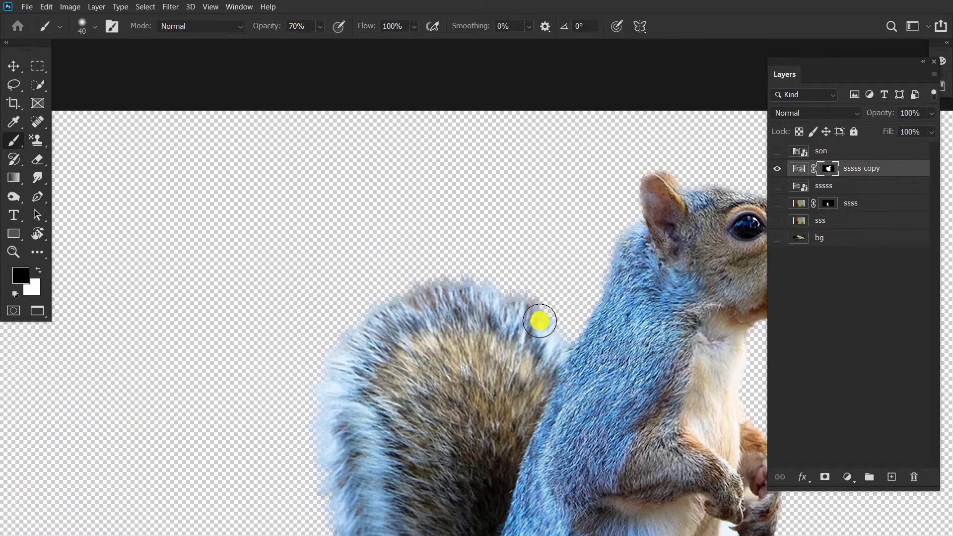
pyautogui.moveTo(320, 27); pyautogui.dragTo(298, 41)
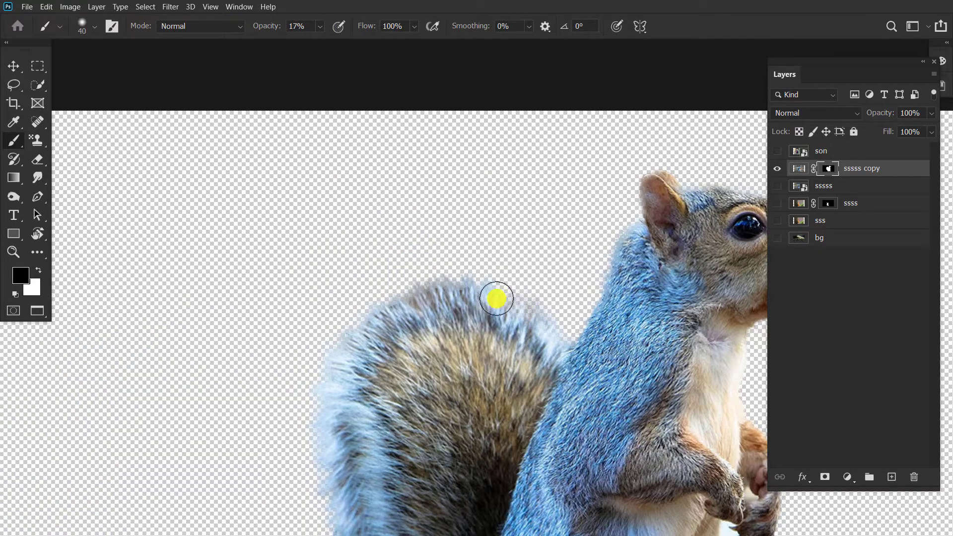
# Softly fade the tail and leg fur edges on the copy's mask
pyautogui.moveTo(397, 304)
pyautogui.mouseDown()
pyautogui.moveTo(319, 390)
pyautogui.moveTo(337, 286)
pyautogui.mouseUp()
pyautogui.moveTo(385, 212)
pyautogui.mouseDown()
pyautogui.moveTo(313, 282)
pyautogui.moveTo(336, 374)
pyautogui.moveTo(312, 423)
pyautogui.moveTo(352, 395)
pyautogui.mouseUp()
pyautogui.scroll(-3, 353, 395)
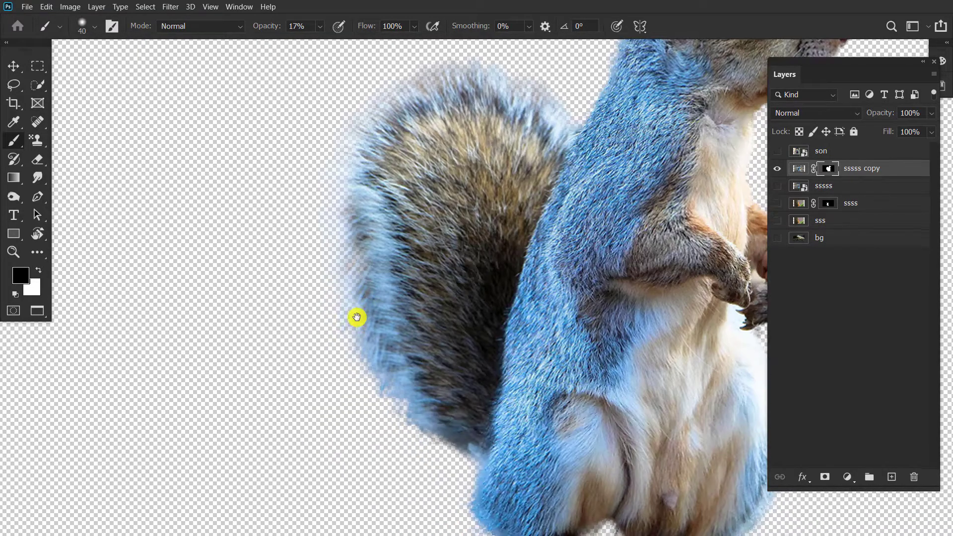
pyautogui.moveTo(357, 317)
pyautogui.mouseDown()
pyautogui.moveTo(333, 351)
pyautogui.moveTo(302, 345)
pyautogui.moveTo(395, 419)
pyautogui.moveTo(451, 432)
pyautogui.moveTo(467, 455)
pyautogui.moveTo(398, 427)
pyautogui.mouseUp()
pyautogui.scroll(-3, 398, 427)
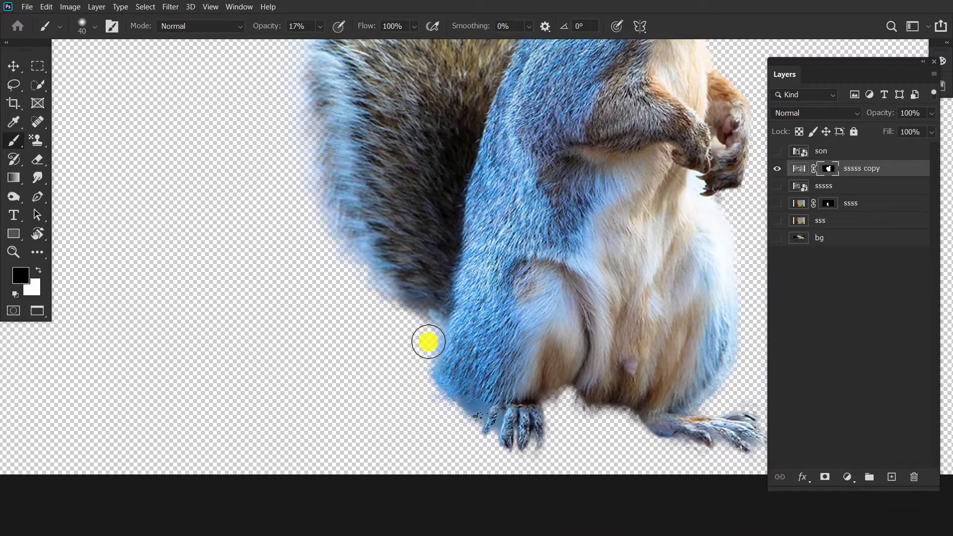
pyautogui.moveTo(425, 341)
pyautogui.mouseDown()
pyautogui.moveTo(434, 418)
pyautogui.moveTo(458, 418)
pyautogui.moveTo(430, 376)
pyautogui.mouseUp()
pyautogui.moveTo(430, 343)
pyautogui.mouseDown()
pyautogui.moveTo(347, 270)
pyautogui.moveTo(422, 317)
pyautogui.mouseUp()
pyautogui.scroll(5, 535, 287)
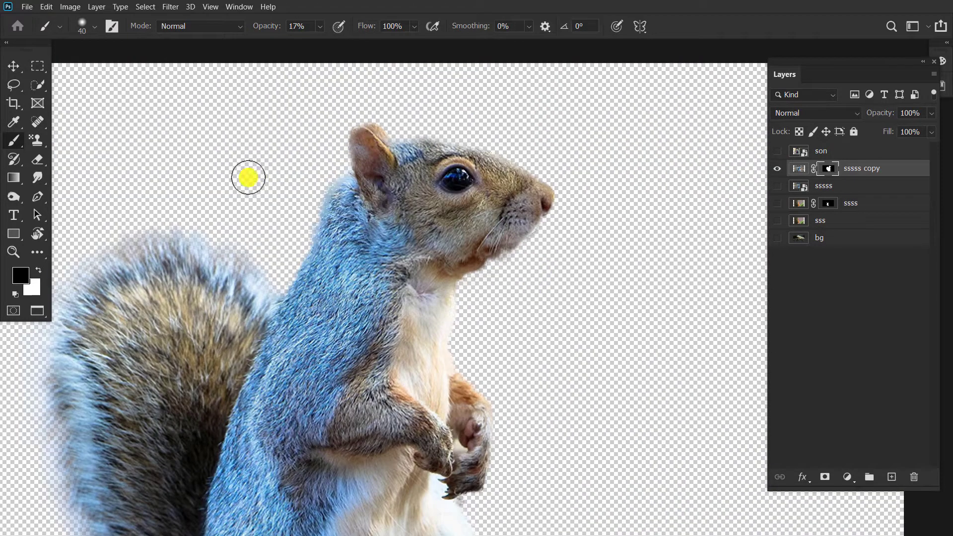
pyautogui.hotkey('ctrl', '0')
# Hide the squirrel cutout, show the son layer, and box-select the child with Object Selection
pyautogui.press('v')
pyautogui.keyDown('alt'); pyautogui.click(777, 151); pyautogui.keyUp('alt')
pyautogui.click(821, 151)
pyautogui.moveTo(277, 246); pyautogui.dragTo(294, 237)
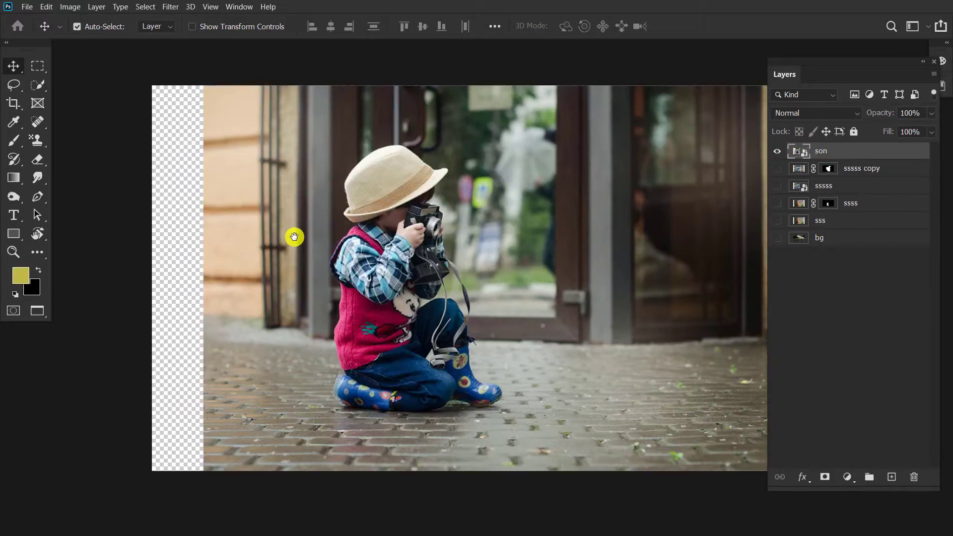
pyautogui.click(37, 84)
pyautogui.rightClick(37, 84)
pyautogui.click(80, 84)
pyautogui.moveTo(287, 132); pyautogui.dragTo(517, 425)
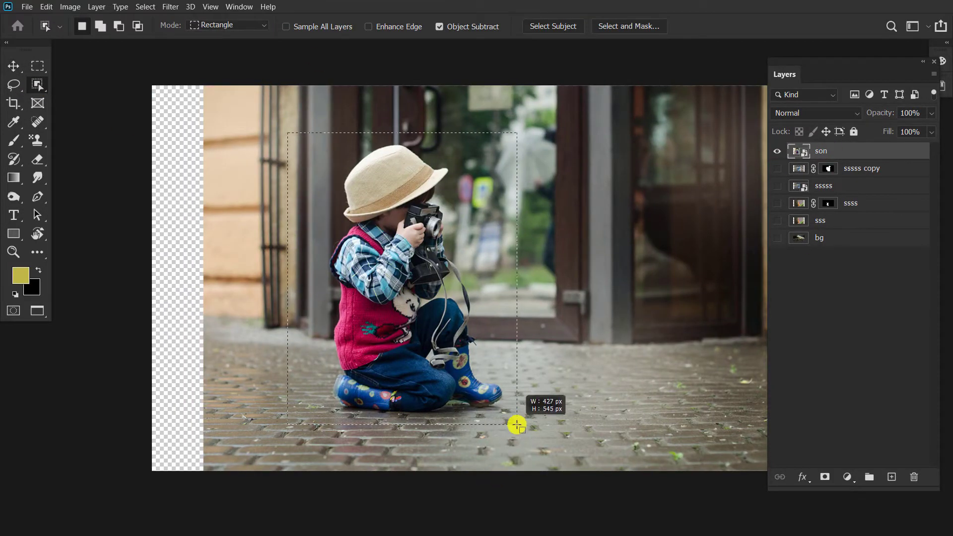
# Subtract the pavement under the boots and add back the left boot edge with the Polygonal Lasso
pyautogui.scroll(5, 495, 340)
pyautogui.click(18, 85)
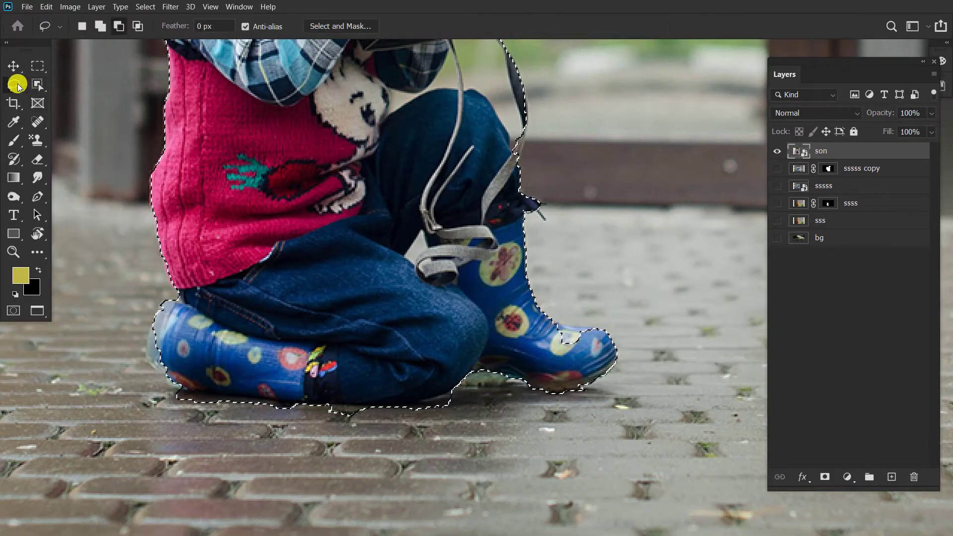
pyautogui.scroll(2, 121, 315)
pyautogui.rightClick(17, 85)
pyautogui.click(99, 96)
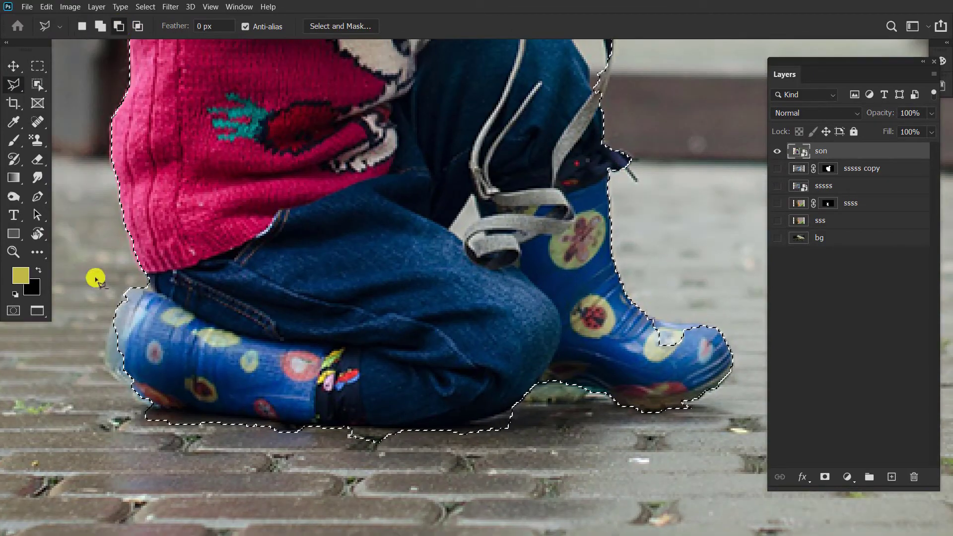
pyautogui.click(102, 393)
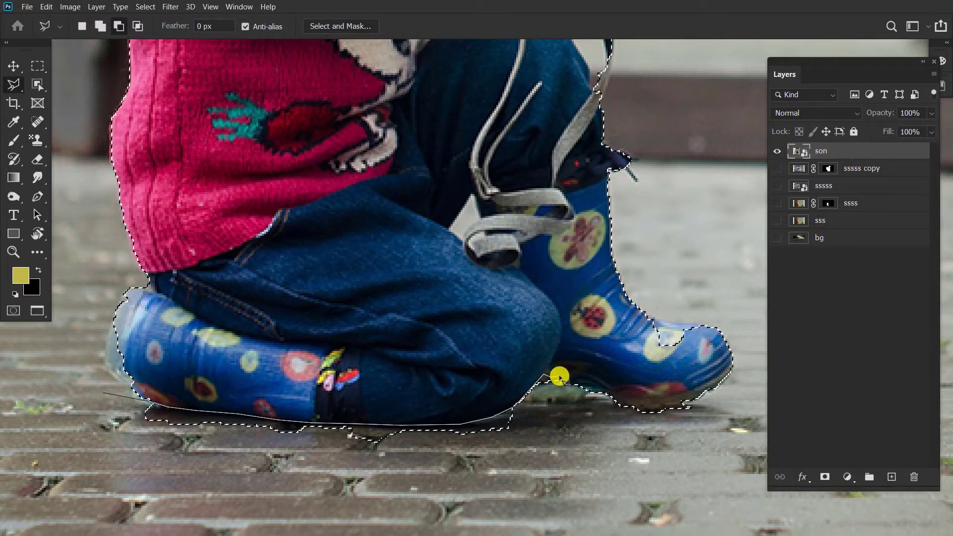
pyautogui.click(620, 397)
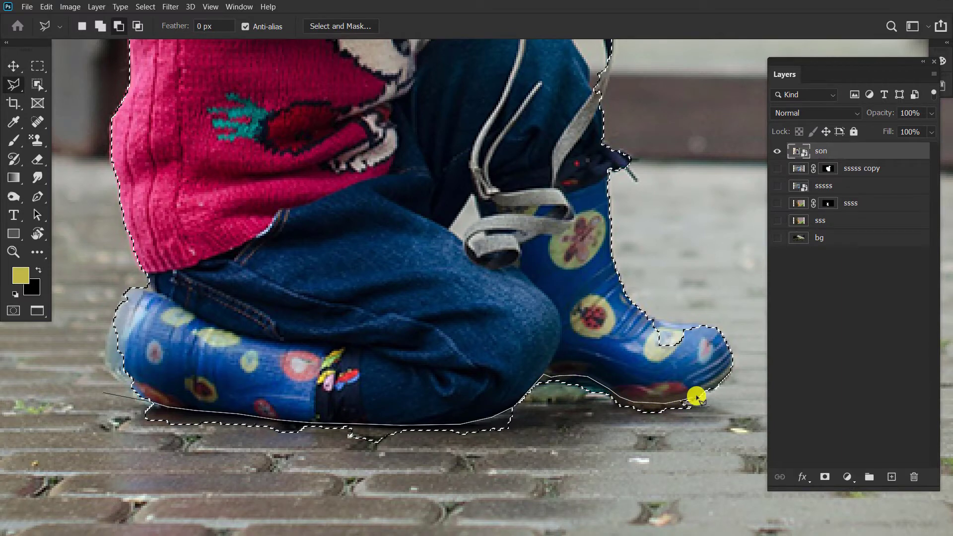
pyautogui.click(102, 392)
pyautogui.click(100, 26)
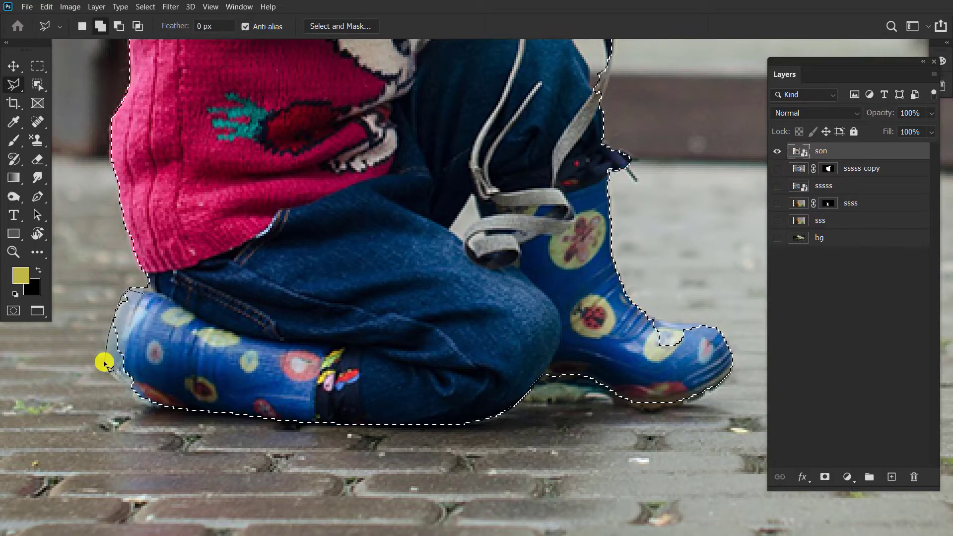
pyautogui.doubleClick(164, 385)
pyautogui.moveTo(198, 205); pyautogui.dragTo(198, 246)
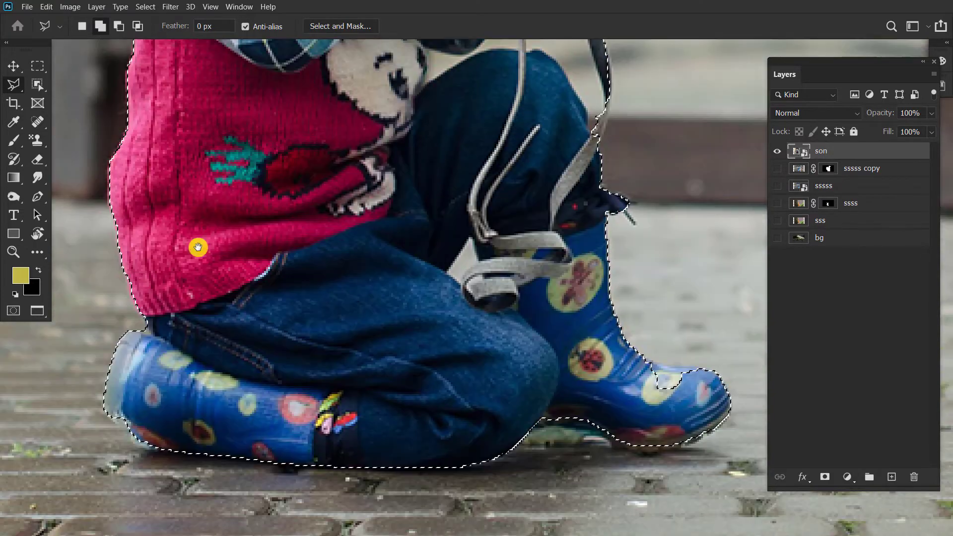
# Remove the beige background patch and the gap between strap and shoulder using the Magic Wand
pyautogui.keyDown('alt'); pyautogui.click(107, 277); pyautogui.keyUp('alt')
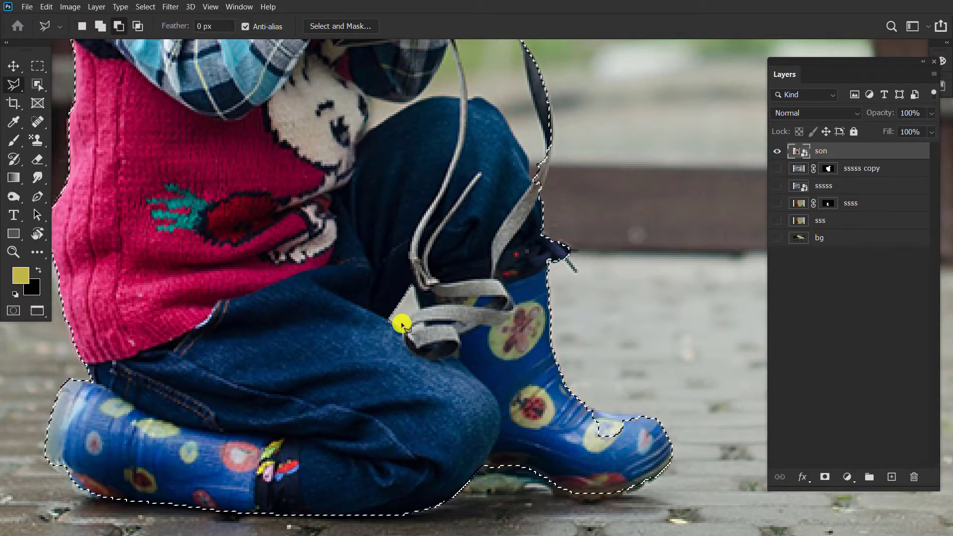
pyautogui.click(419, 308)
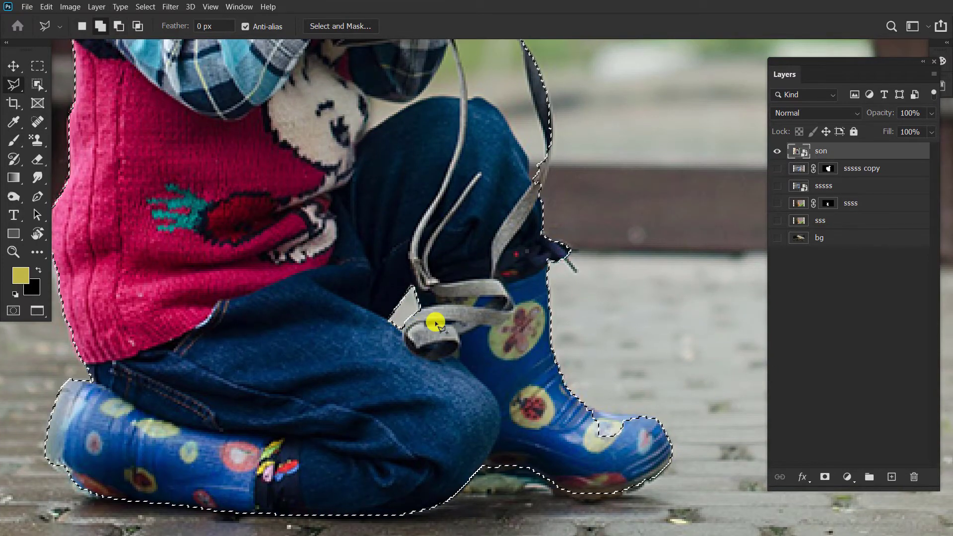
pyautogui.scroll(2, 432, 319)
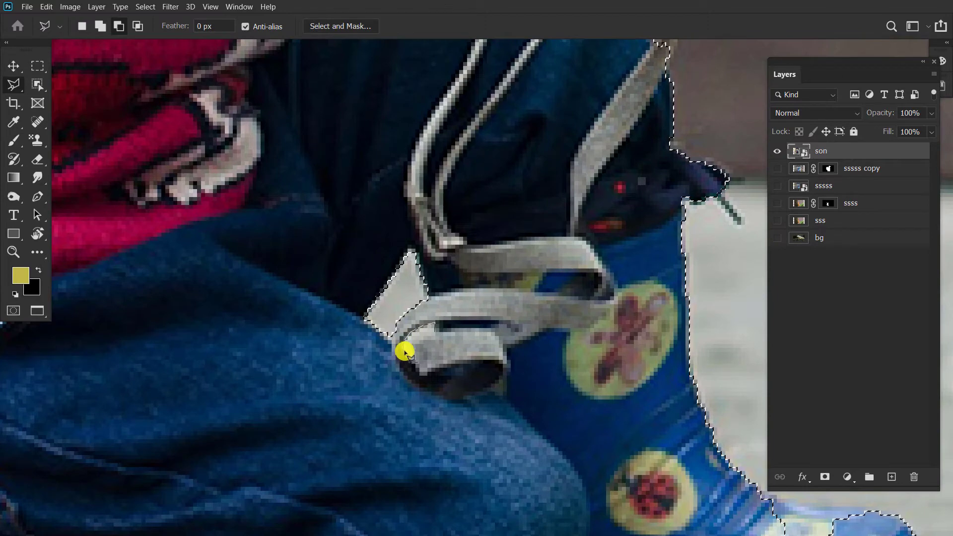
pyautogui.moveTo(560, 152); pyautogui.dragTo(492, 459)
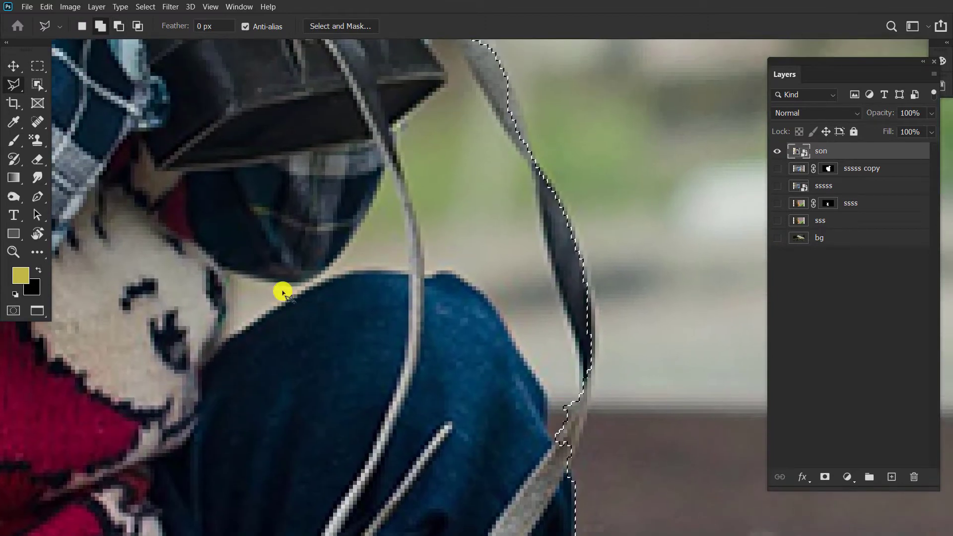
pyautogui.click(38, 84)
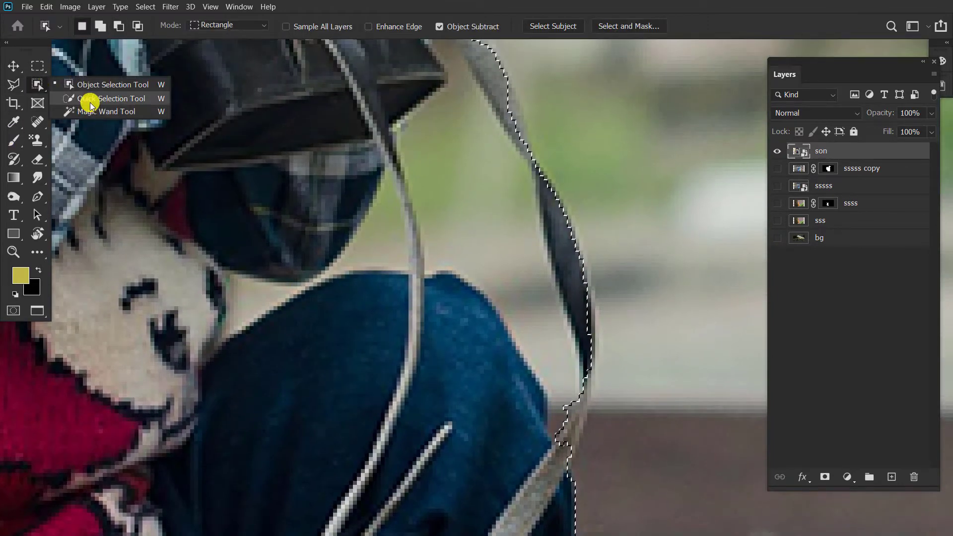
pyautogui.click(106, 111)
pyautogui.click(268, 298)
pyautogui.click(442, 165)
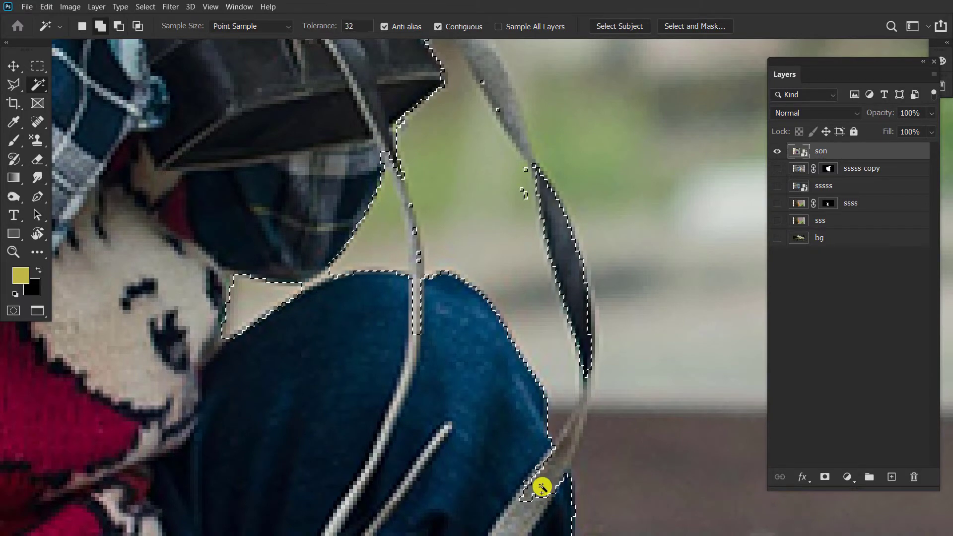
# Add the camera strap edge by the shoulder back into the selection
pyautogui.scroll(5, 453, 229)
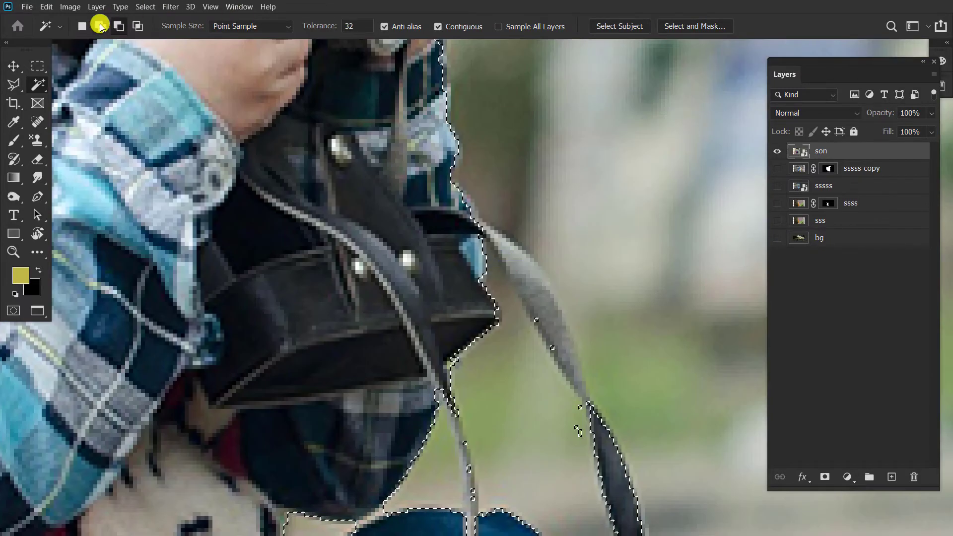
pyautogui.press('l')
pyautogui.scroll(-3, 519, 149)
pyautogui.click(469, 173)
pyautogui.click(496, 198)
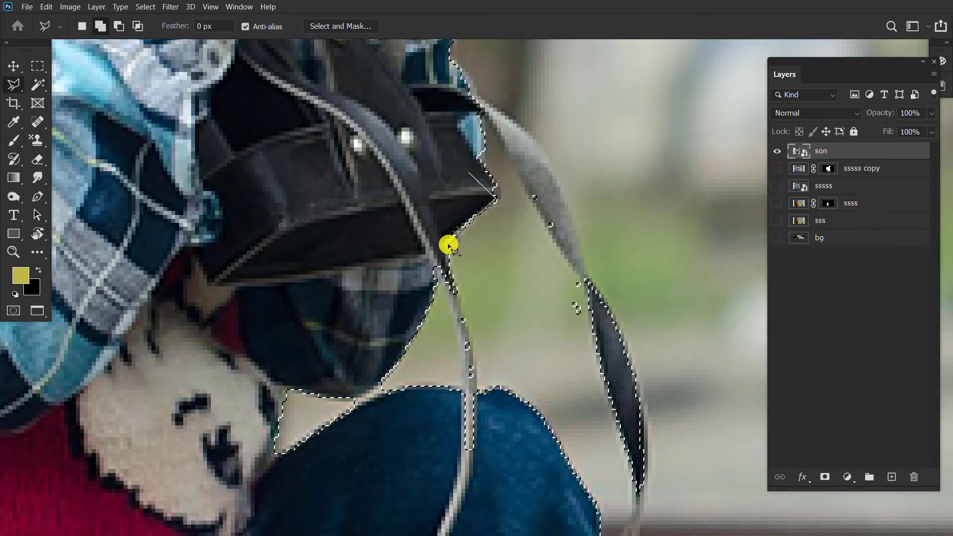
pyautogui.click(443, 244)
pyautogui.click(478, 441)
pyautogui.click(461, 469)
pyautogui.click(439, 401)
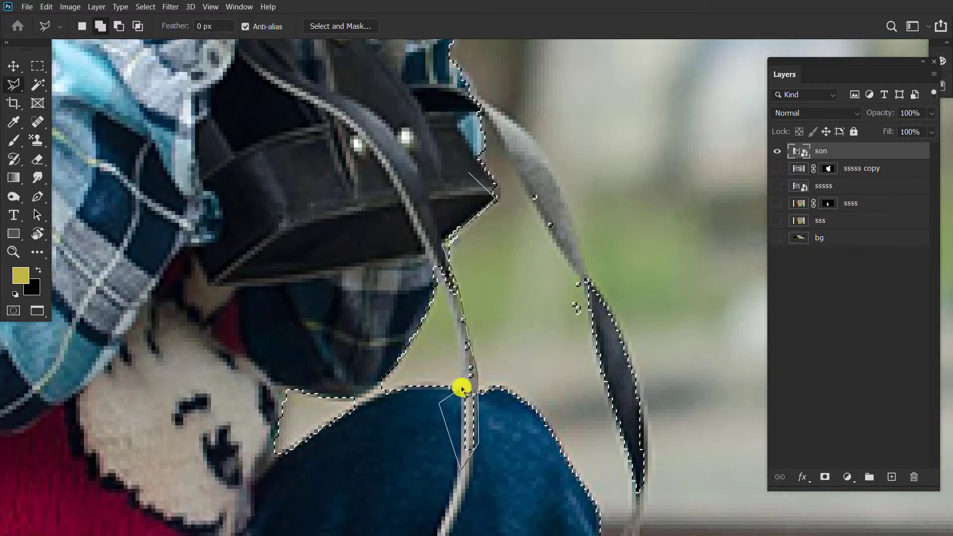
pyautogui.doubleClick(425, 262)
# Trace a new outline along the lower strap down to its end
pyautogui.scroll(-3, 499, 213)
pyautogui.hscroll(3, 499, 213)
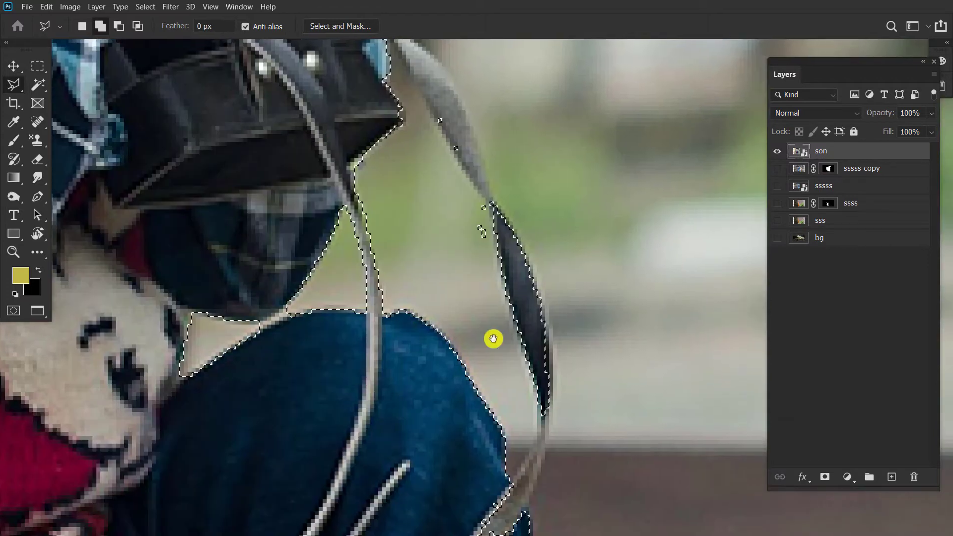
pyautogui.scroll(-5, 533, 335)
pyautogui.hscroll(1, 533, 335)
pyautogui.click(495, 117)
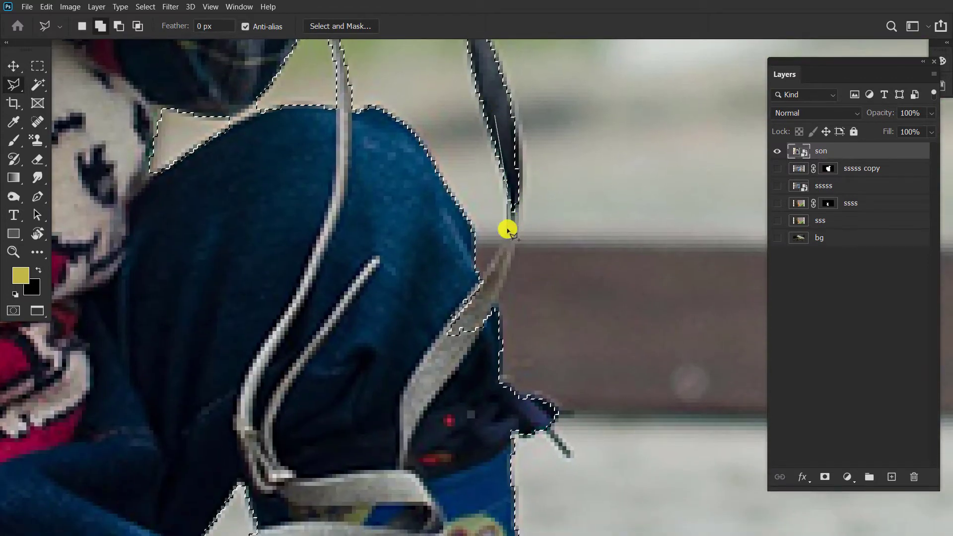
pyautogui.click(504, 233)
pyautogui.click(480, 281)
pyautogui.click(418, 342)
pyautogui.click(424, 378)
pyautogui.click(532, 409)
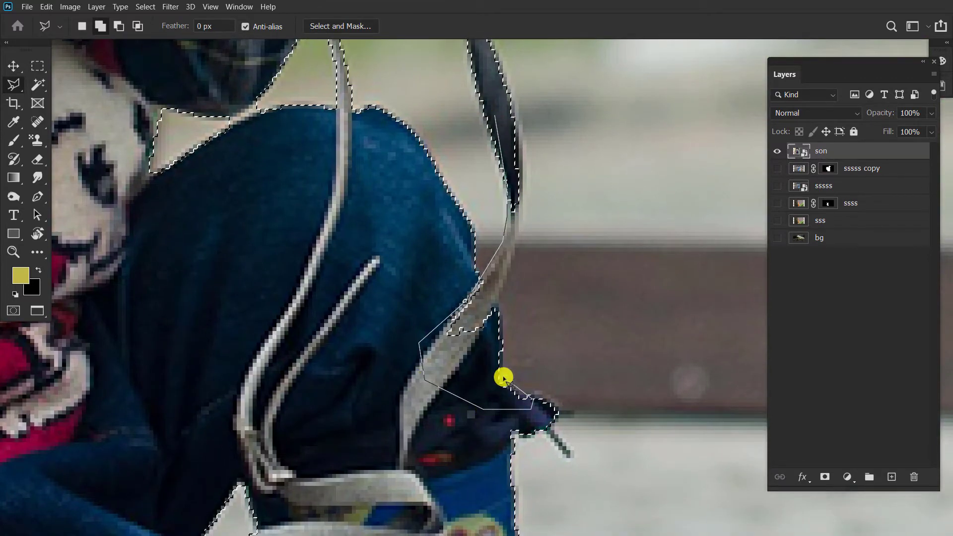
pyautogui.click(502, 375)
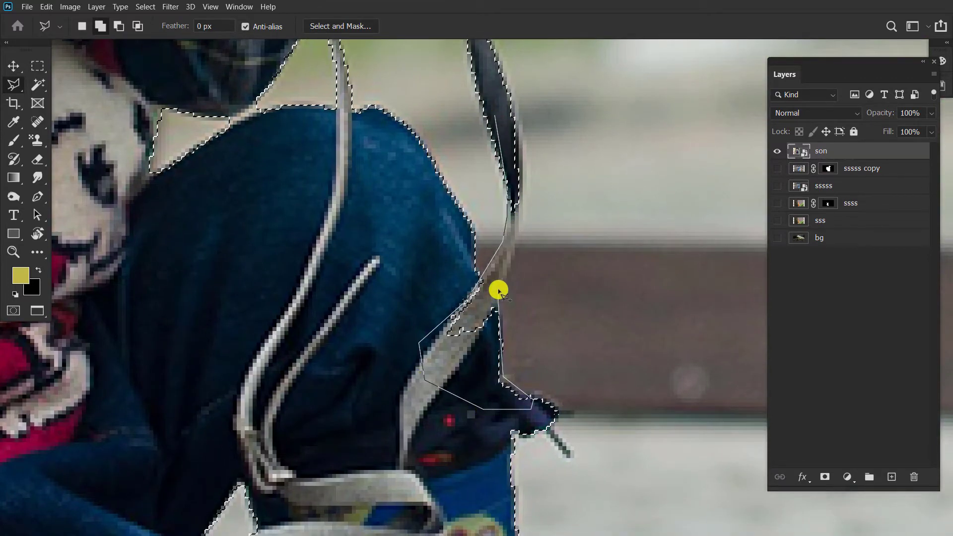
pyautogui.click(514, 102)
# Continue the strap outline around the bag corner and close it into the selection
pyautogui.scroll(6, 613, 379)
pyautogui.hscroll(-1, 585, 362)
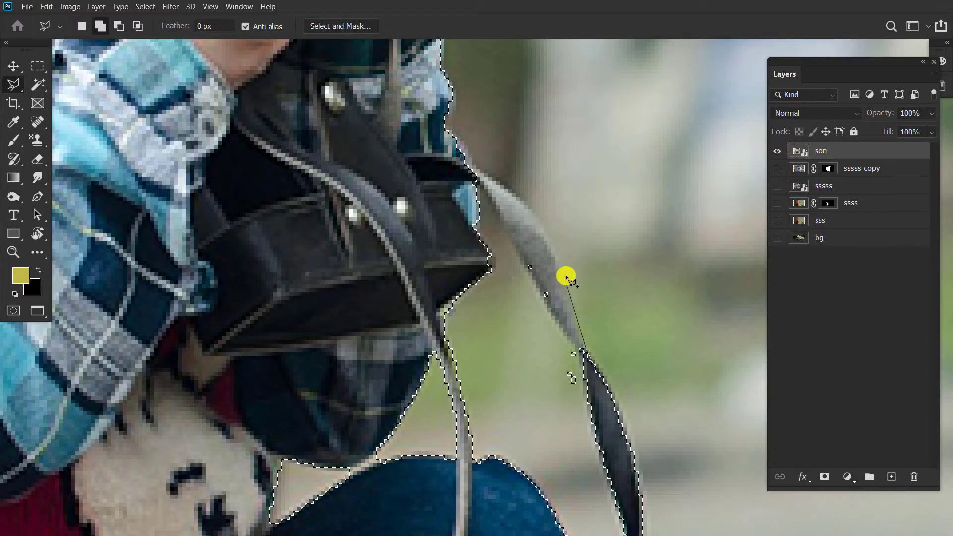
pyautogui.click(463, 159)
pyautogui.click(456, 135)
pyautogui.click(436, 133)
pyautogui.click(399, 145)
pyautogui.click(471, 188)
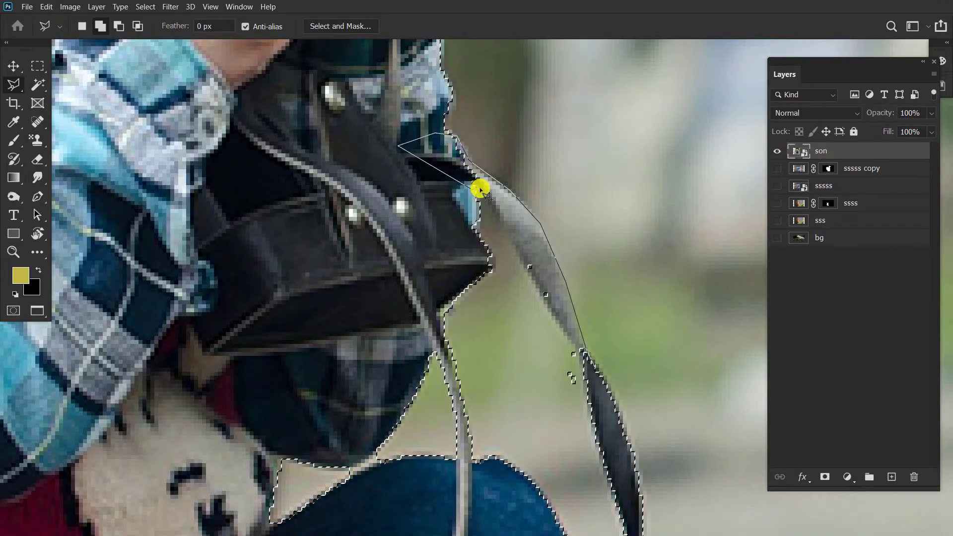
pyautogui.doubleClick(605, 427)
# Cut the background beside the bag and along the hair by the camera
pyautogui.keyDown('alt'); pyautogui.click(498, 270); pyautogui.keyUp('alt')
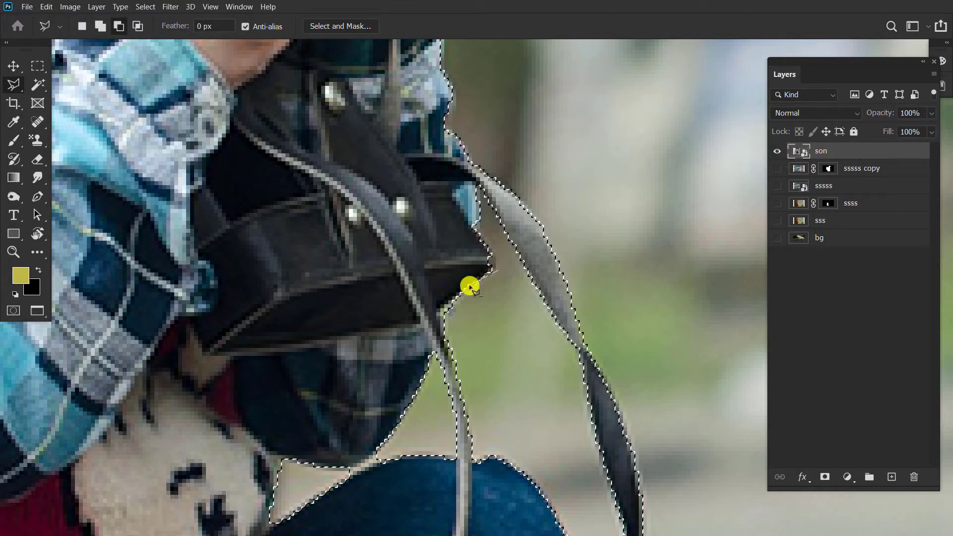
pyautogui.scroll(5, 548, 259)
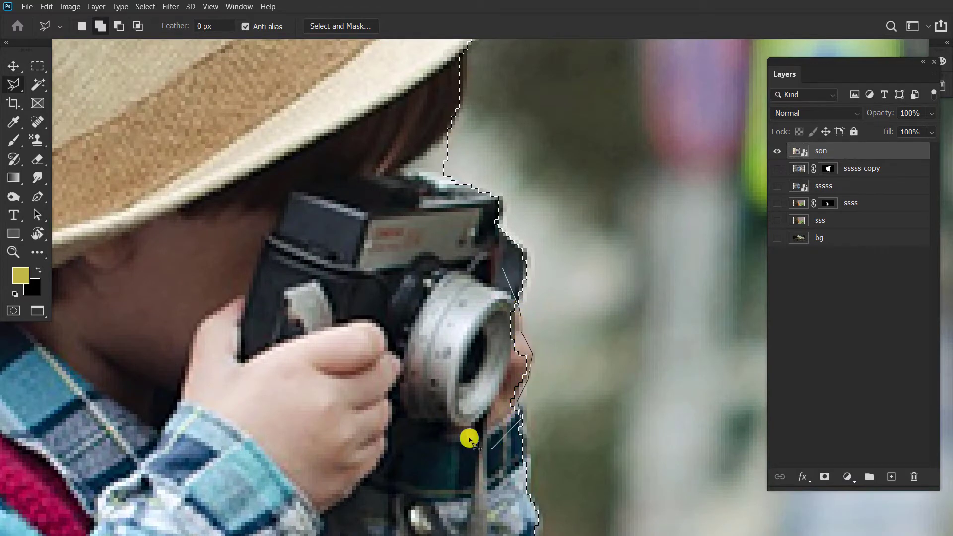
pyautogui.scroll(5, 469, 438)
pyautogui.click(517, 274)
pyautogui.click(453, 339)
pyautogui.click(418, 361)
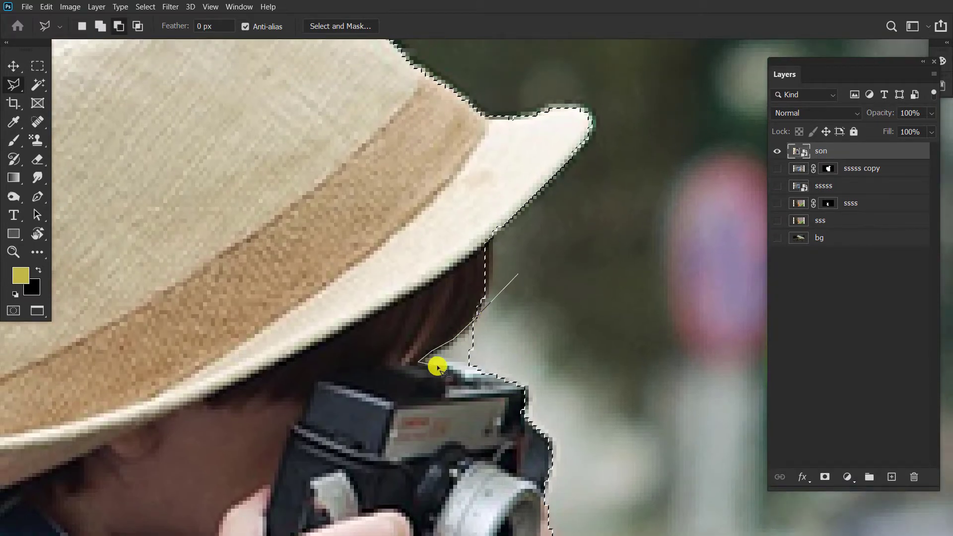
pyautogui.doubleClick(437, 367)
# Outline from the hat brim across the gap above the knee to finish the child's selection
pyautogui.keyDown('shift'); pyautogui.click(494, 174); pyautogui.keyUp('shift')
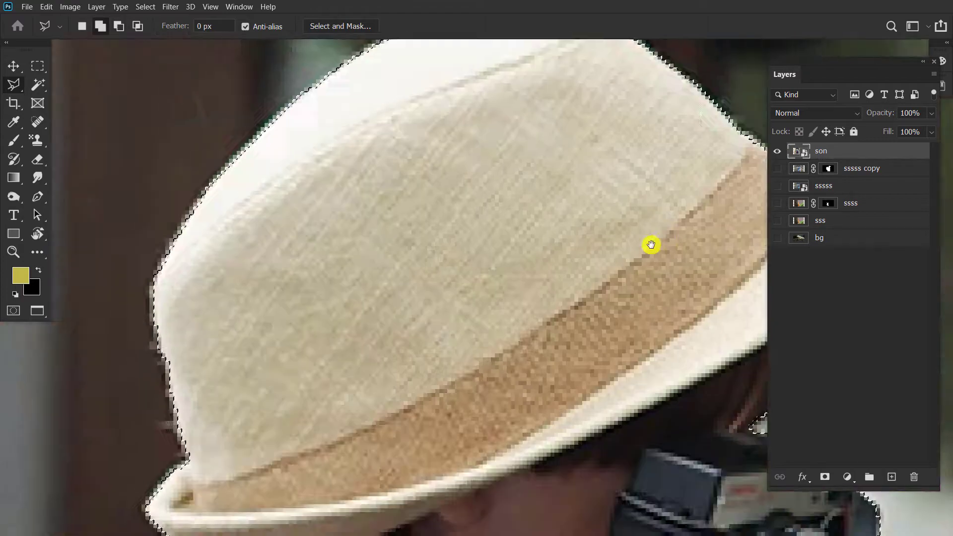
pyautogui.moveTo(483, 144); pyautogui.dragTo(436, 431)
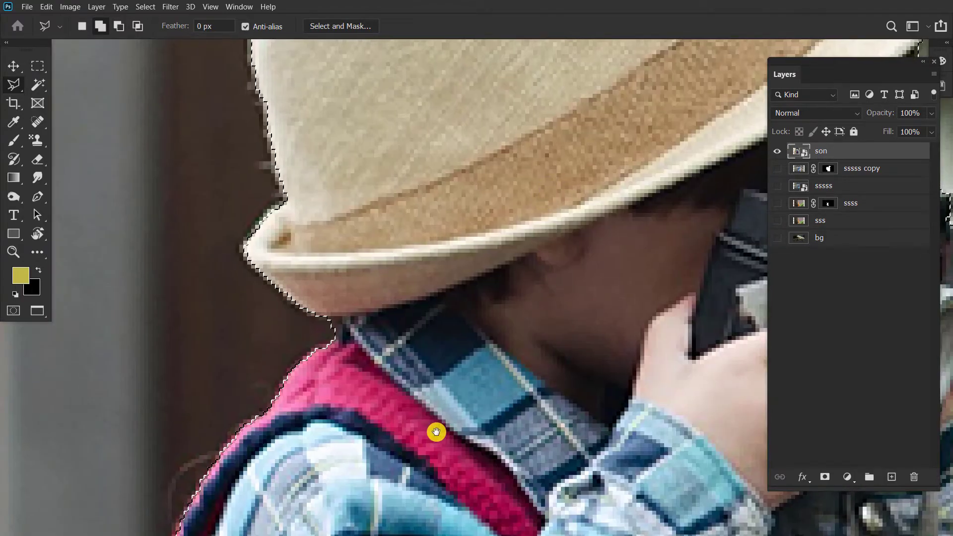
pyautogui.scroll(-3, 494, 453)
pyautogui.scroll(-3, 504, 351)
pyautogui.scroll(3, 466, 370)
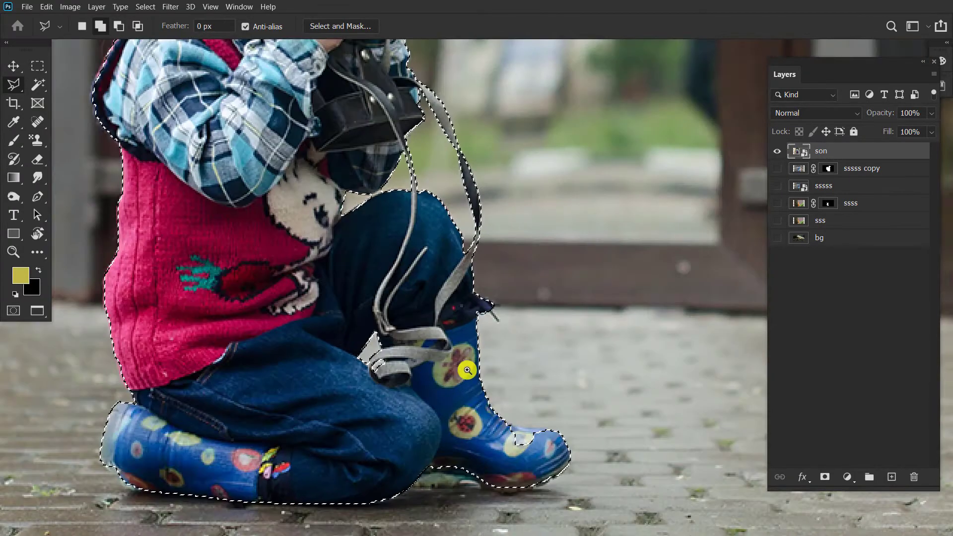
pyautogui.scroll(3, 403, 170)
pyautogui.scroll(1, 398, 136)
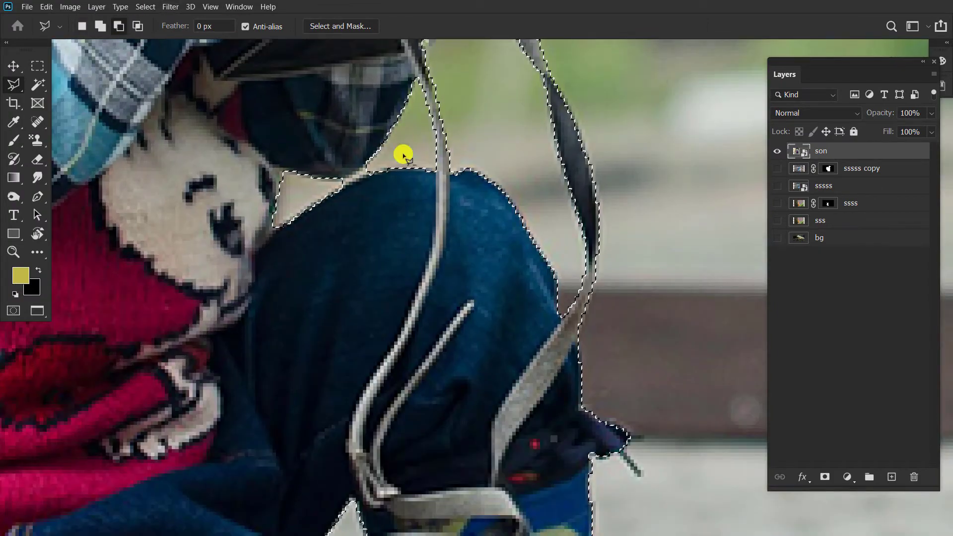
pyautogui.click(409, 122)
pyautogui.click(334, 188)
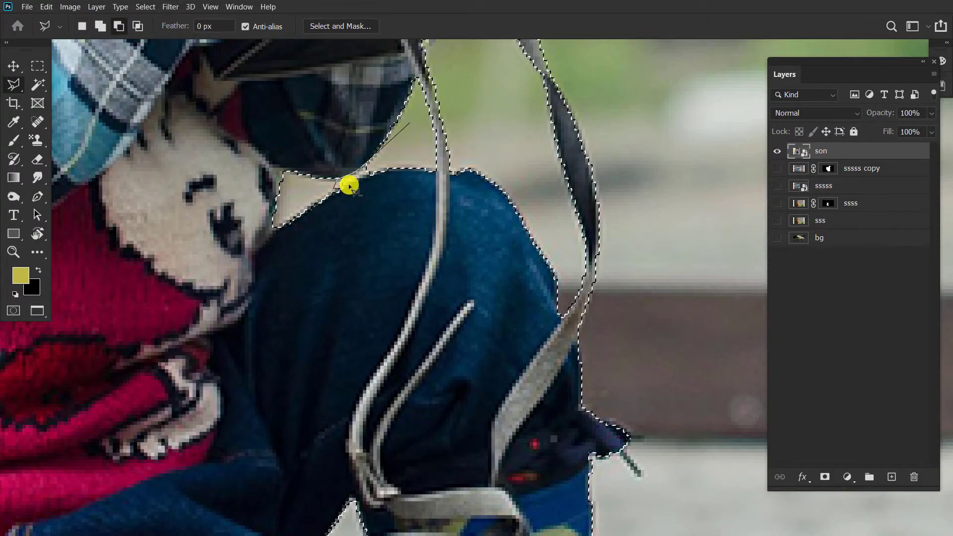
pyautogui.scroll(-1, 349, 185)
pyautogui.doubleClick(373, 170)
pyautogui.scroll(-3, 525, 132)
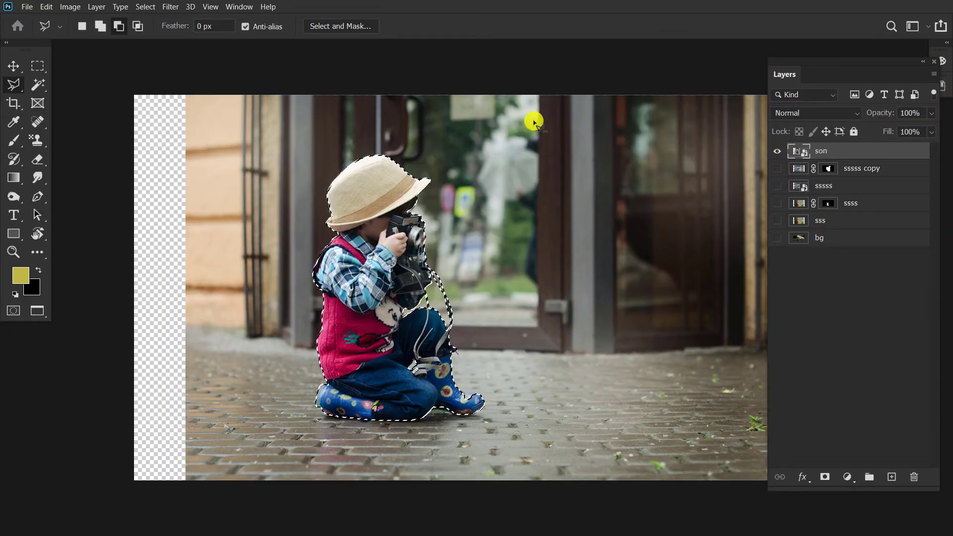
# Copy the selected child onto his own layer, deselect, and fit the image on screen
pyautogui.hotkey('ctrl', 'j')
pyautogui.press('v')
pyautogui.scroll(3, 370, 164)
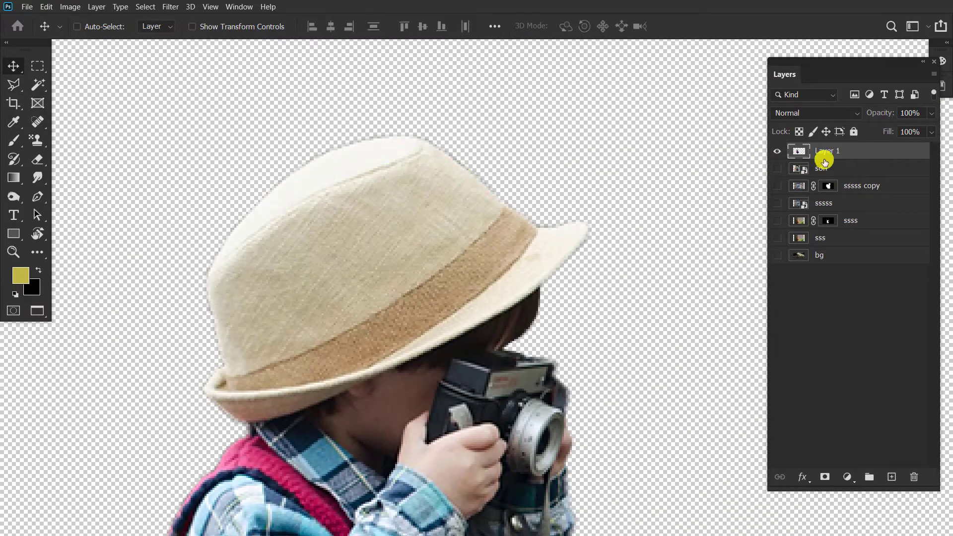
pyautogui.keyDown('ctrl'); pyautogui.click(799, 151); pyautogui.keyUp('ctrl')
pyautogui.hotkey('ctrl', 'd')
pyautogui.hotkey('ctrl', '0')
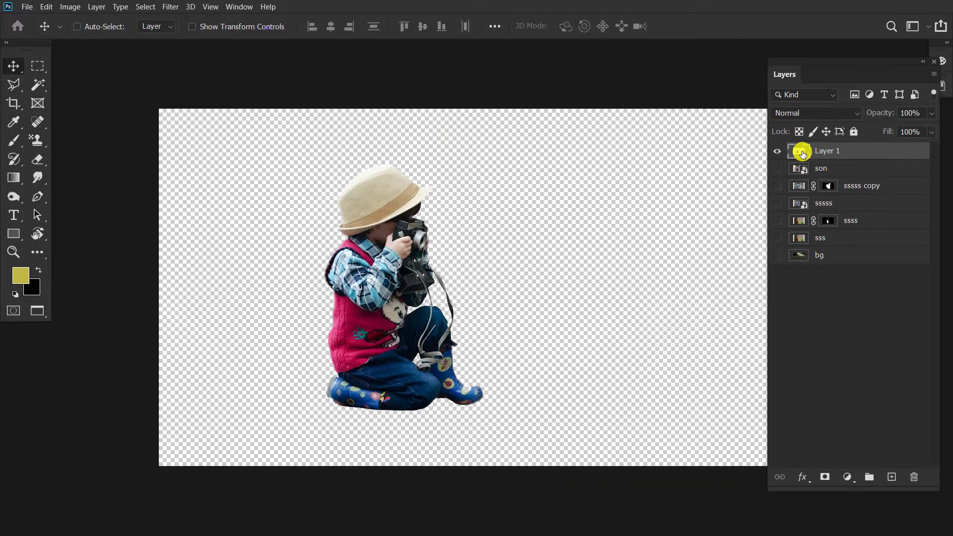
# Delete the original son layer and leftover squirrel layers, showing ssss and hiding sssss copy
pyautogui.click(826, 169)
pyautogui.click(913, 476)
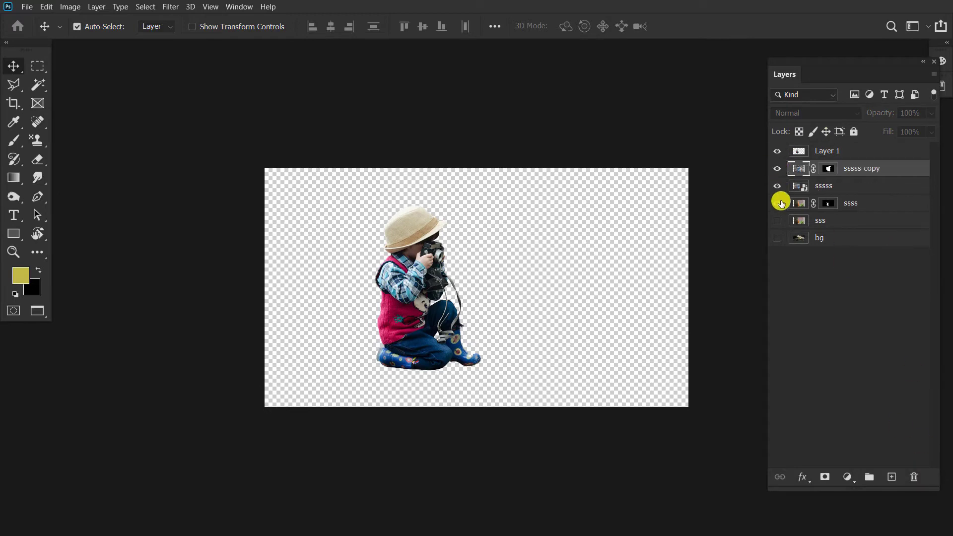
pyautogui.click(778, 203)
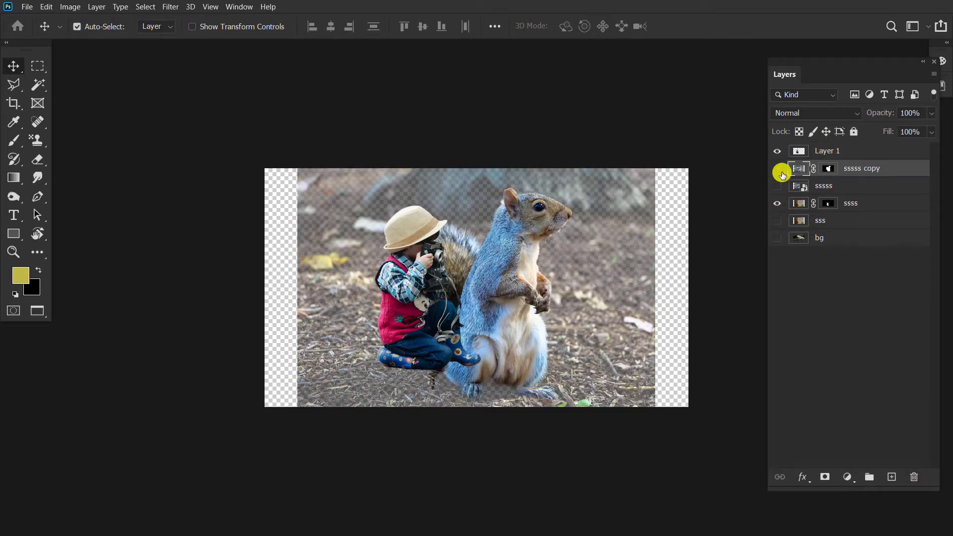
pyautogui.click(777, 151)
pyautogui.click(818, 186)
pyautogui.keyDown('ctrl'); pyautogui.click(843, 221); pyautogui.keyUp('ctrl')
# Show the child and grey squirrel layers and reposition both on the canvas
pyautogui.click(914, 476)
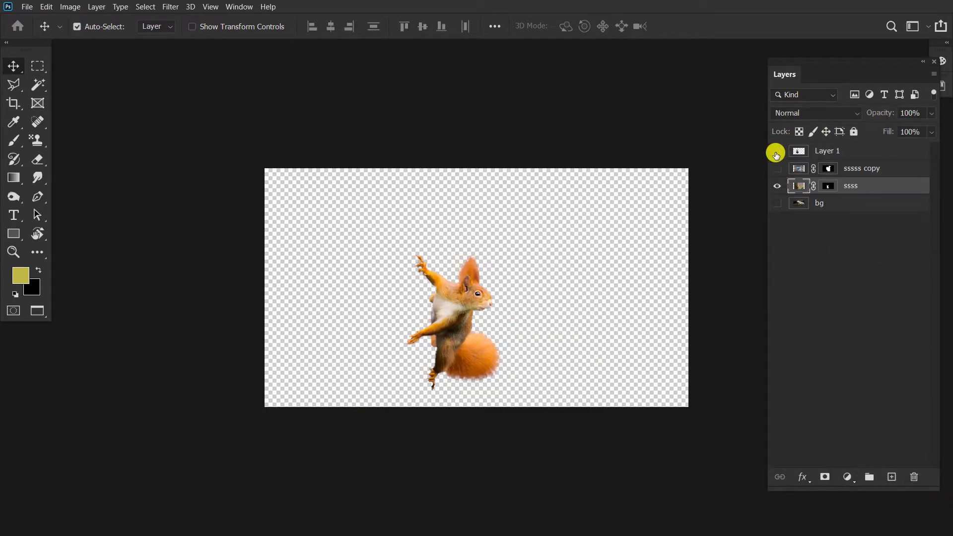
pyautogui.click(777, 151)
pyautogui.click(777, 168)
pyautogui.moveTo(539, 291); pyautogui.dragTo(629, 291)
pyautogui.click(463, 283)
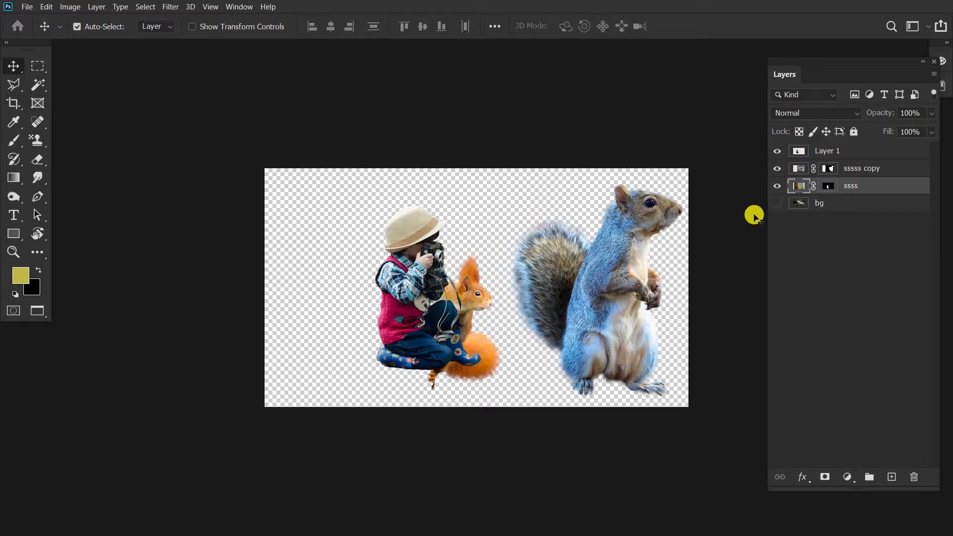
pyautogui.moveTo(422, 277); pyautogui.dragTo(329, 256)
pyautogui.moveTo(610, 290); pyautogui.dragTo(575, 309)
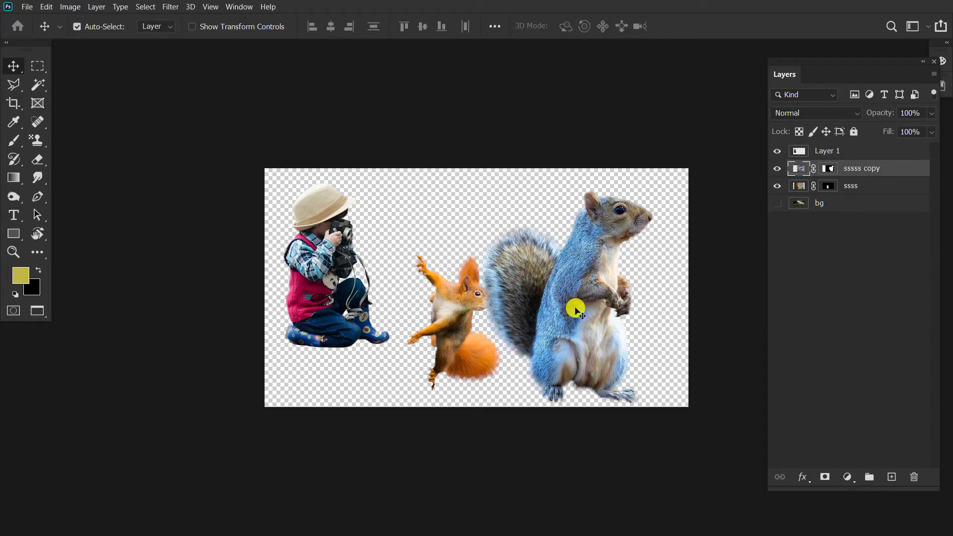
# Hide the child and grey squirrel, show the mushroom background, and select the orange squirrel
pyautogui.click(775, 168)
pyautogui.click(777, 151)
pyautogui.click(776, 203)
pyautogui.click(546, 296)
# Flip the orange squirrel horizontally, then move and shrink it over the mushrooms
pyautogui.hotkey('ctrl', 't')
pyautogui.rightClick(469, 303)
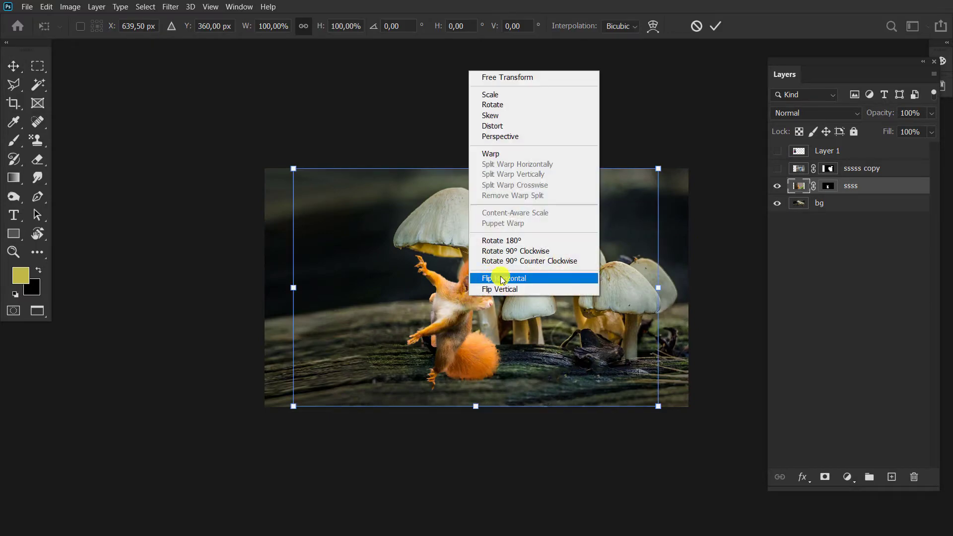
pyautogui.click(502, 275)
pyautogui.moveTo(376, 299); pyautogui.dragTo(443, 308)
pyautogui.moveTo(596, 169)
pyautogui.mouseDown()
pyautogui.moveTo(586, 139)
pyautogui.moveTo(569, 123)
pyautogui.moveTo(451, 255)
pyautogui.moveTo(530, 197)
pyautogui.moveTo(453, 329)
pyautogui.mouseUp()
# Rotate and position the orange squirrel against the left mushroom stem and apply
pyautogui.scroll(3, 461, 293)
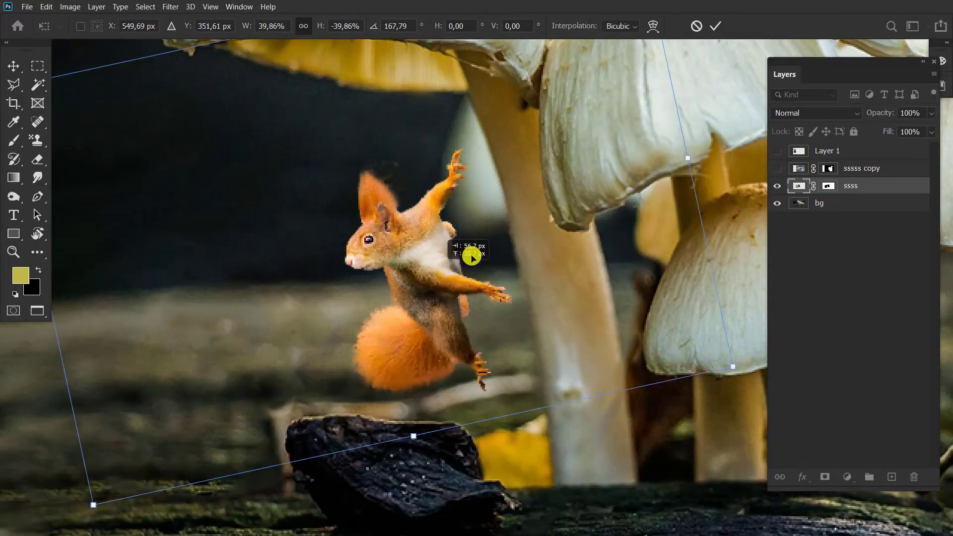
pyautogui.scroll(1, 545, 323)
pyautogui.moveTo(671, 424); pyautogui.dragTo(734, 319)
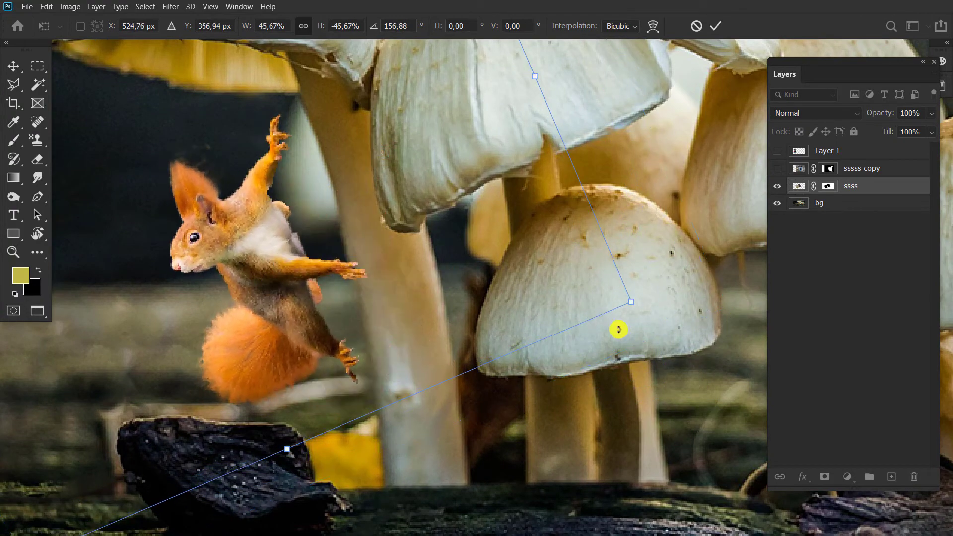
pyautogui.moveTo(645, 318); pyautogui.dragTo(631, 400)
pyautogui.moveTo(243, 263); pyautogui.dragTo(270, 273)
pyautogui.moveTo(665, 372); pyautogui.dragTo(669, 365)
pyautogui.moveTo(293, 232); pyautogui.dragTo(295, 234)
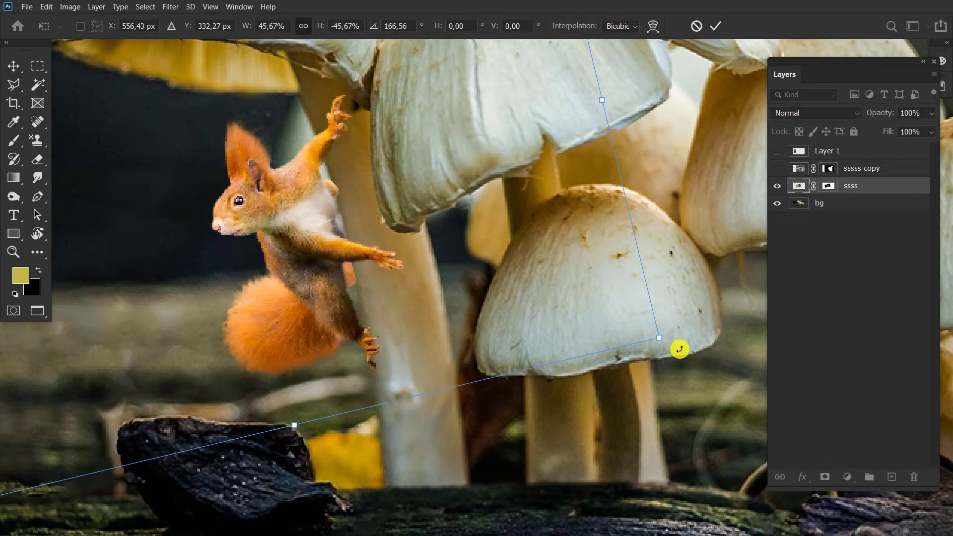
pyautogui.moveTo(679, 349); pyautogui.dragTo(691, 336)
pyautogui.moveTo(314, 245); pyautogui.dragTo(329, 241)
pyautogui.press('Return')
# Show the grey squirrel layer and transform it, moving it under the orange squirrel
pyautogui.hotkey('ctrl', '0')
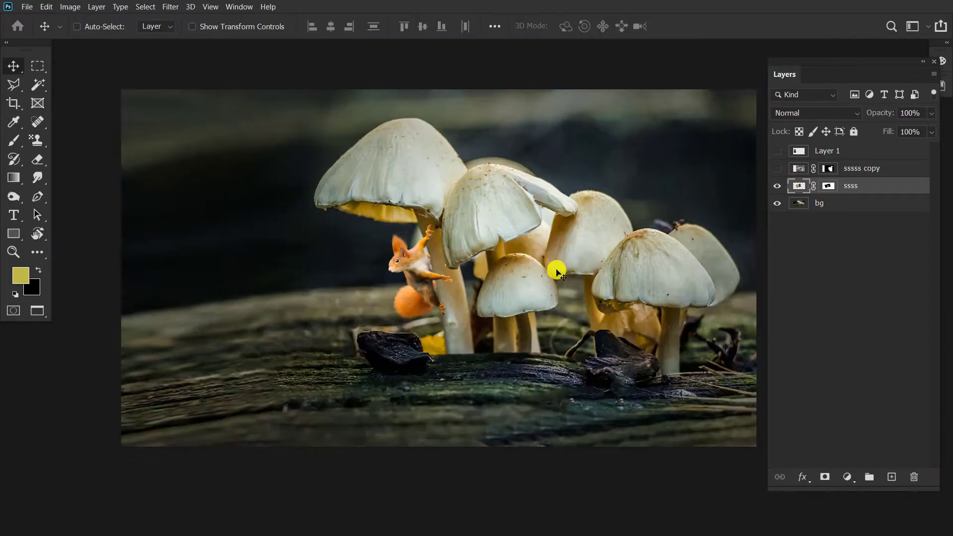
pyautogui.moveTo(557, 271); pyautogui.dragTo(465, 256)
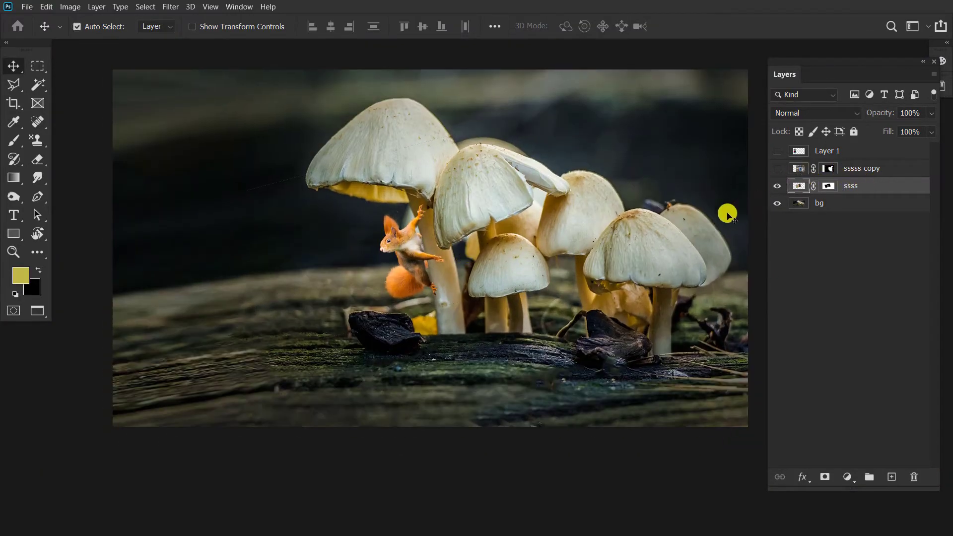
pyautogui.scroll(-2, 465, 227)
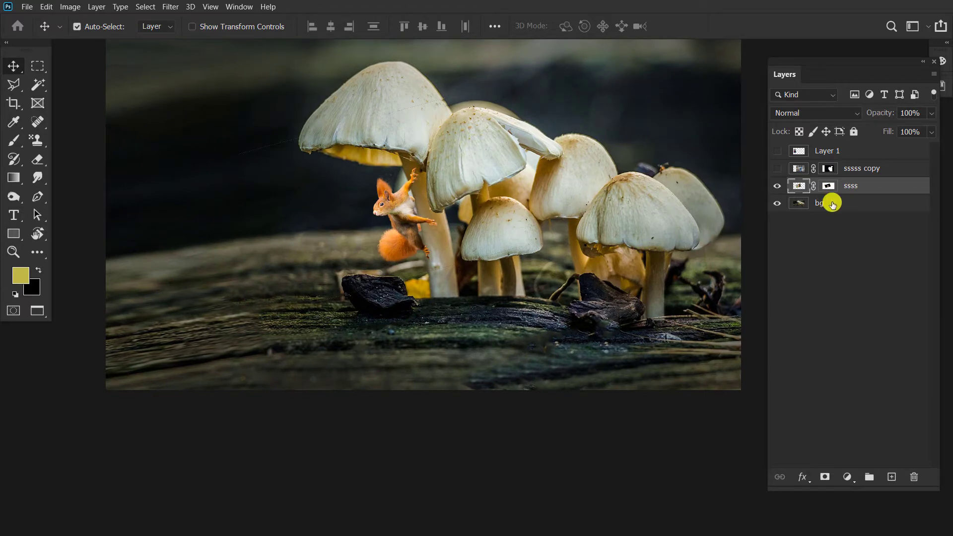
pyautogui.click(777, 169)
pyautogui.click(861, 168)
pyautogui.hotkey('ctrl', 't')
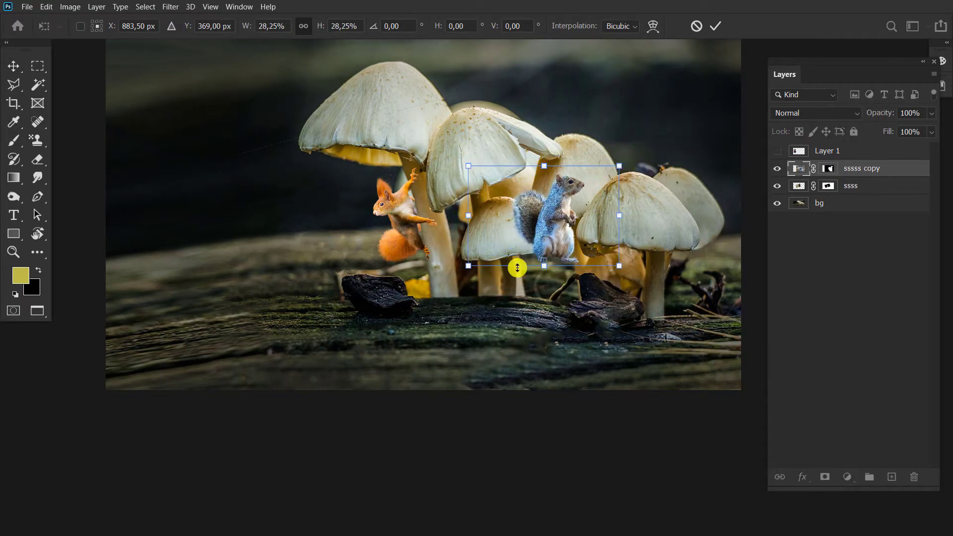
pyautogui.moveTo(546, 258); pyautogui.dragTo(425, 320)
# Flip and shrink the grey squirrel, place it behind the orange one, and move it onto the log
pyautogui.rightClick(438, 259)
pyautogui.click(440, 474)
pyautogui.moveTo(484, 330); pyautogui.dragTo(459, 314)
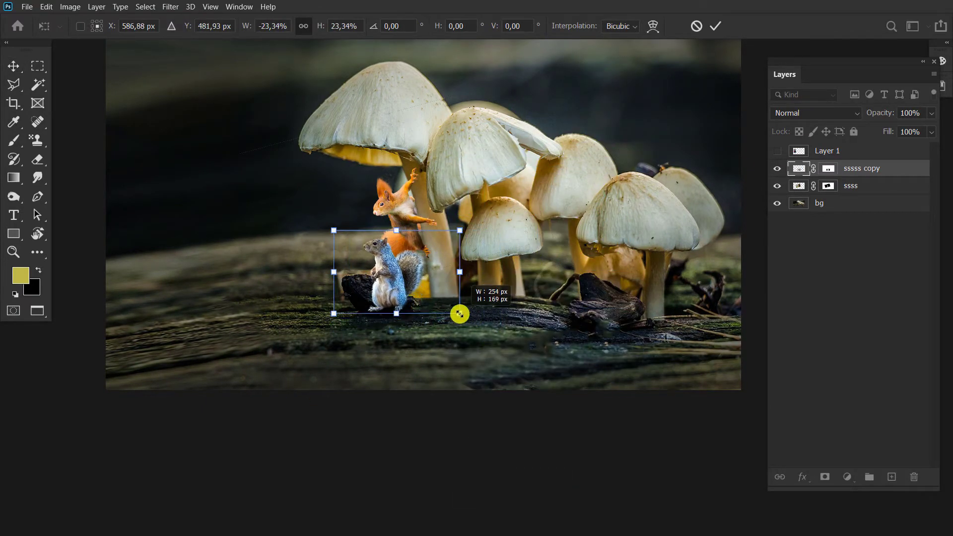
pyautogui.moveTo(379, 273); pyautogui.dragTo(380, 262)
pyautogui.moveTo(461, 300); pyautogui.dragTo(459, 299)
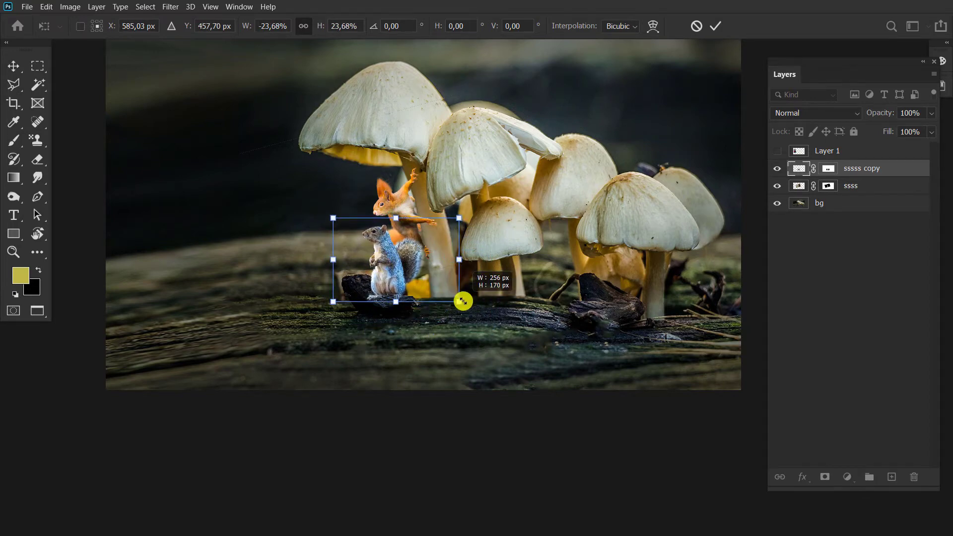
pyautogui.press('Return')
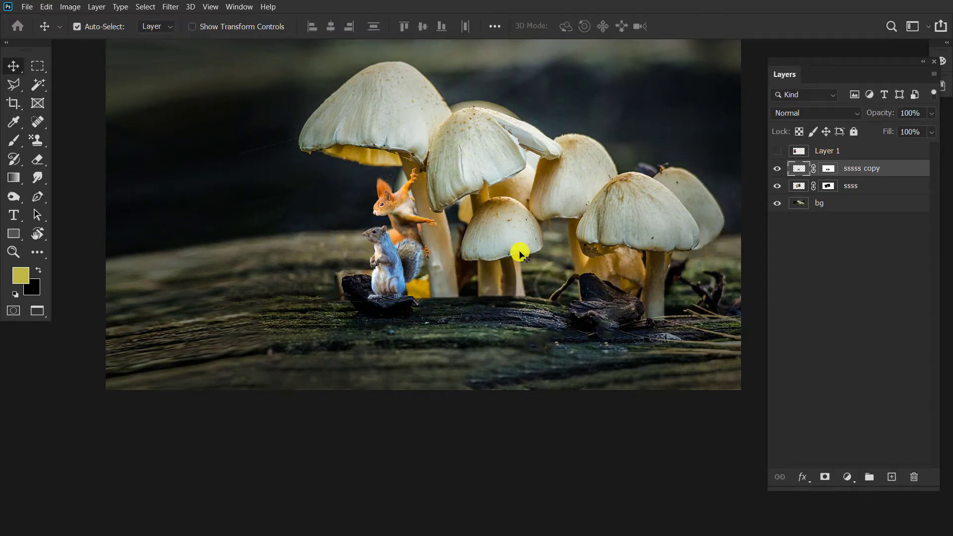
pyautogui.moveTo(854, 173); pyautogui.dragTo(842, 194)
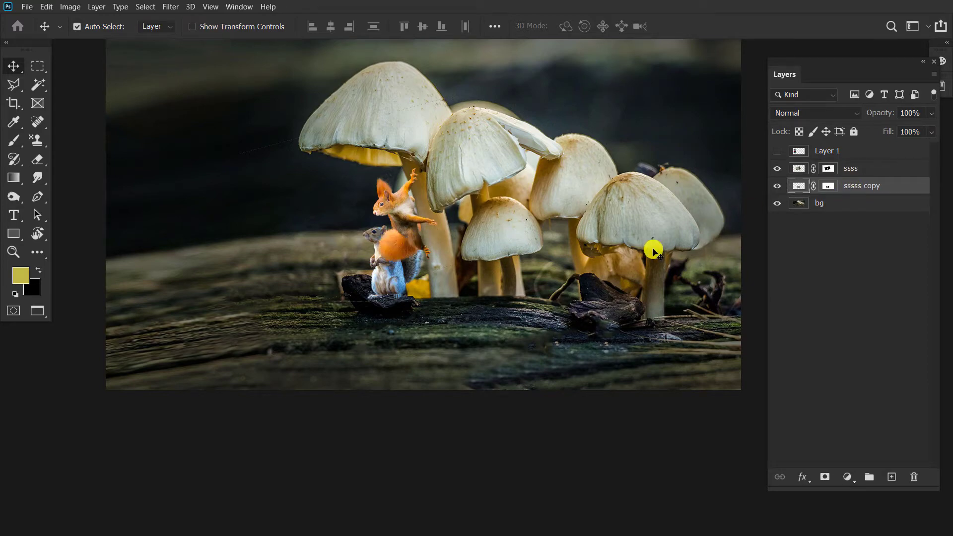
pyautogui.moveTo(389, 272); pyautogui.dragTo(360, 255)
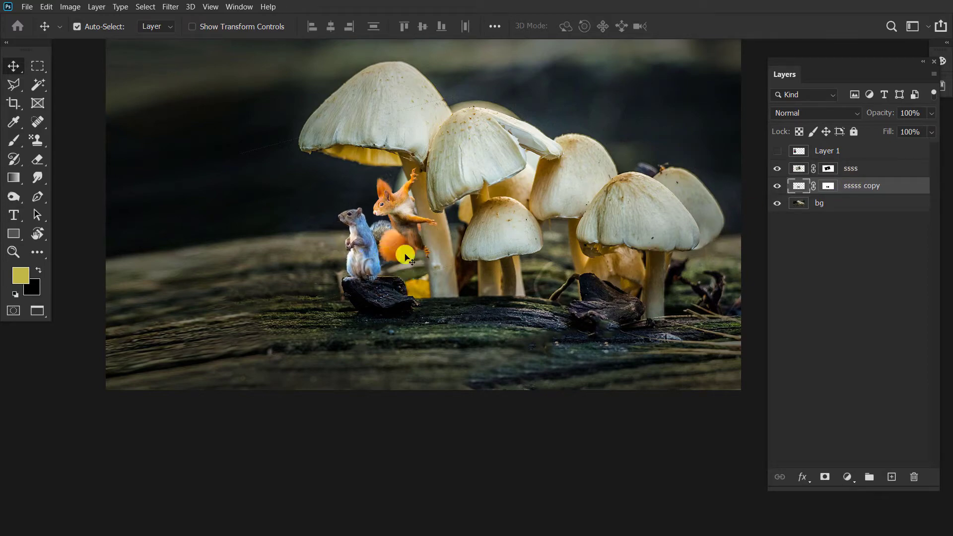
# Set up a smaller soft round brush for painting the squirrel masks
pyautogui.press('b')
pyautogui.scroll(5, 337, 285)
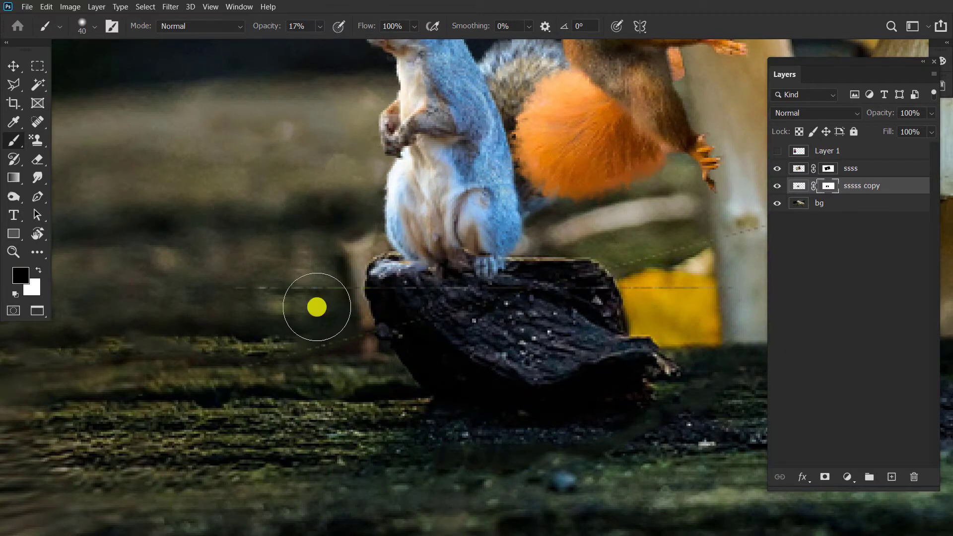
pyautogui.click(95, 27)
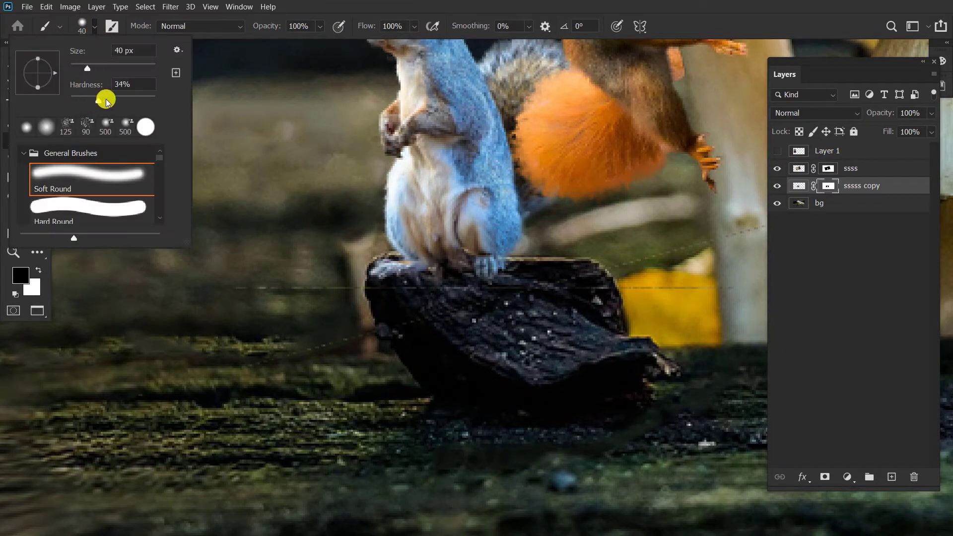
pyautogui.click(342, 232)
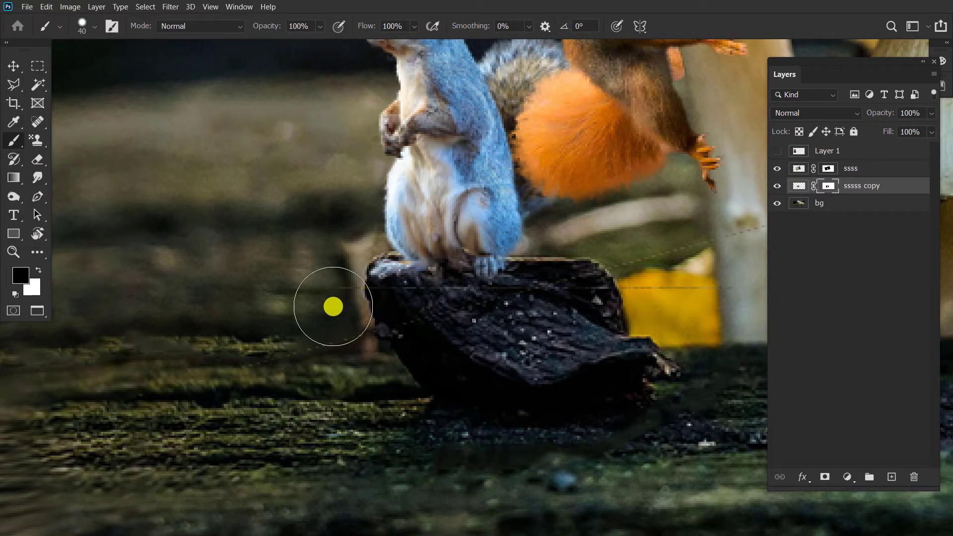
pyautogui.press('[')
pyautogui.press('[')
pyautogui.hotkey('ctrl', '-')
pyautogui.hotkey('ctrl', '-')
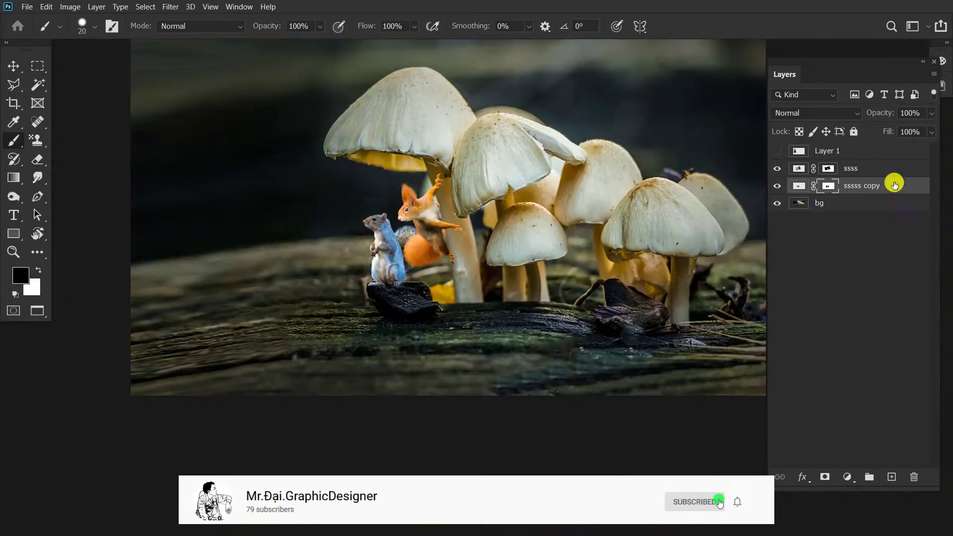
# Target the squirrel layer masks and zoom in on the squirrels and mushrooms
pyautogui.click(835, 168)
pyautogui.click(777, 169)
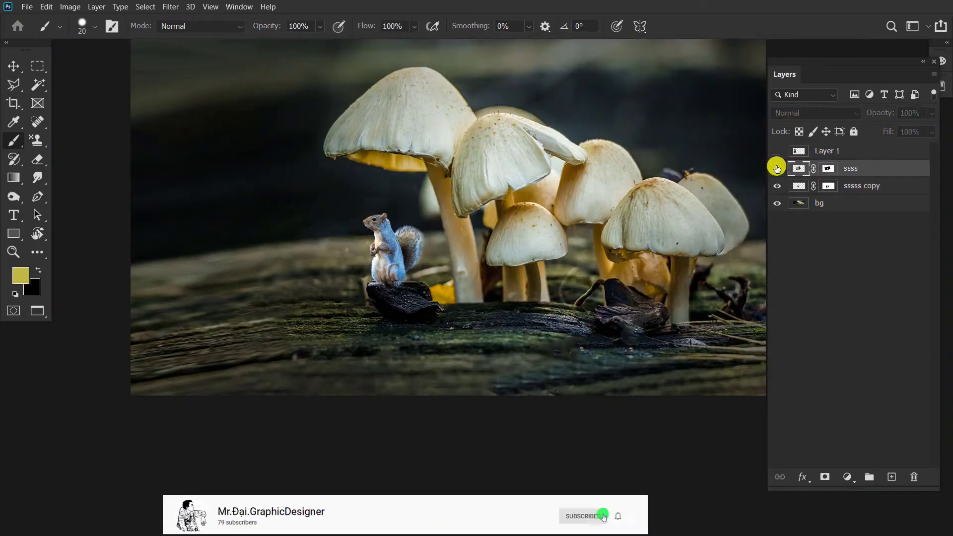
pyautogui.click(454, 300)
pyautogui.click(553, 239)
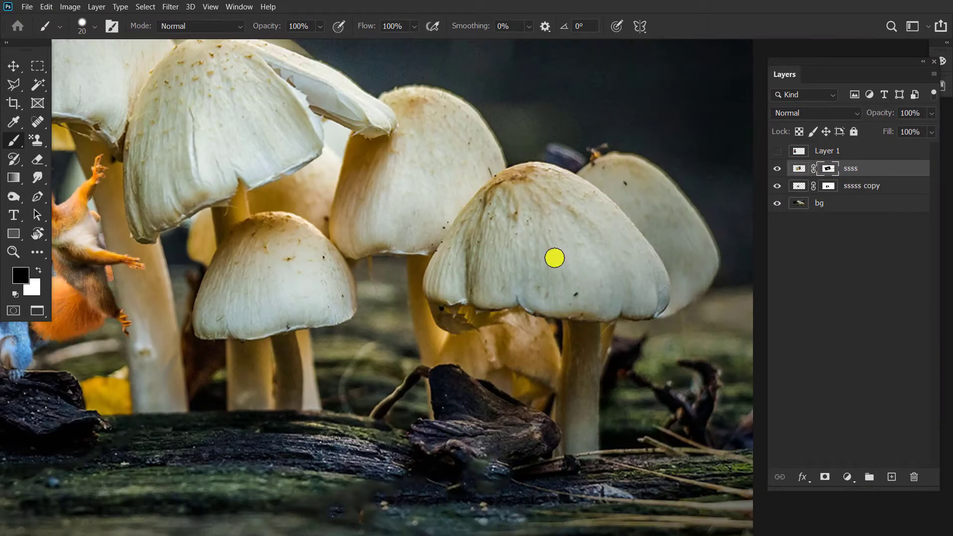
pyautogui.moveTo(553, 257); pyautogui.dragTo(322, 176)
pyautogui.press(']')
pyautogui.press(']')
pyautogui.press(']')
pyautogui.hotkey('ctrl', '0')
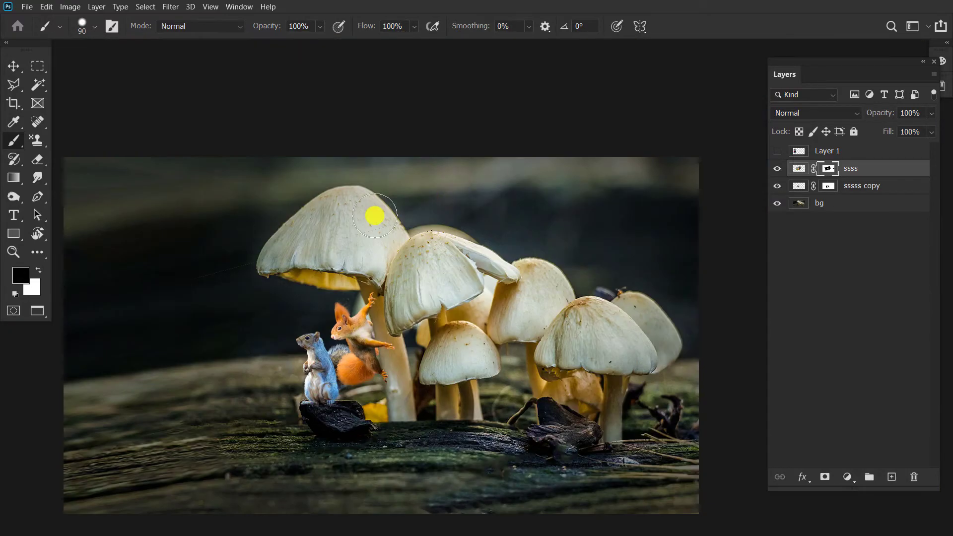
# Load and preview the grey squirrel's mask, then switch to the orange squirrel's mask
pyautogui.keyDown('ctrl'); pyautogui.click(797, 187); pyautogui.keyUp('ctrl')
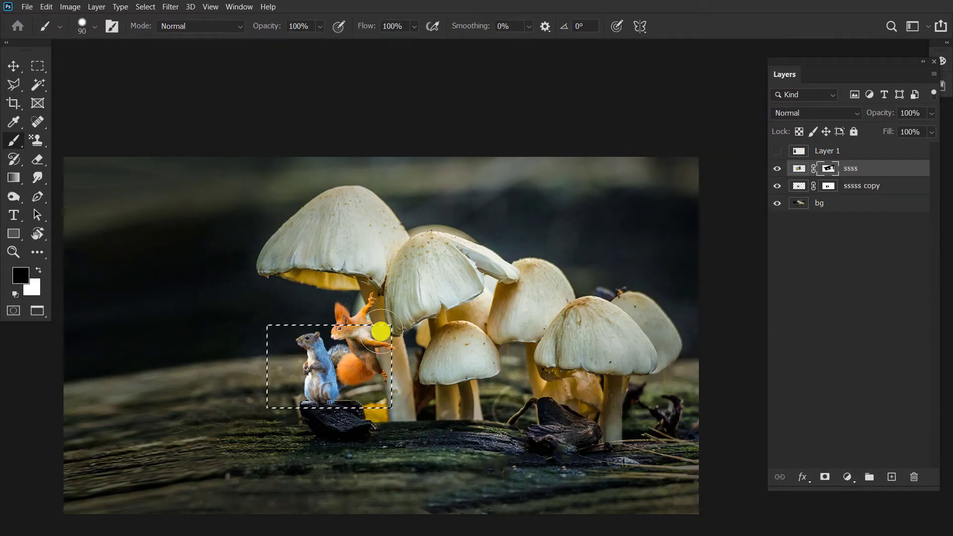
pyautogui.click(843, 186)
pyautogui.hotkey('ctrl', 'd')
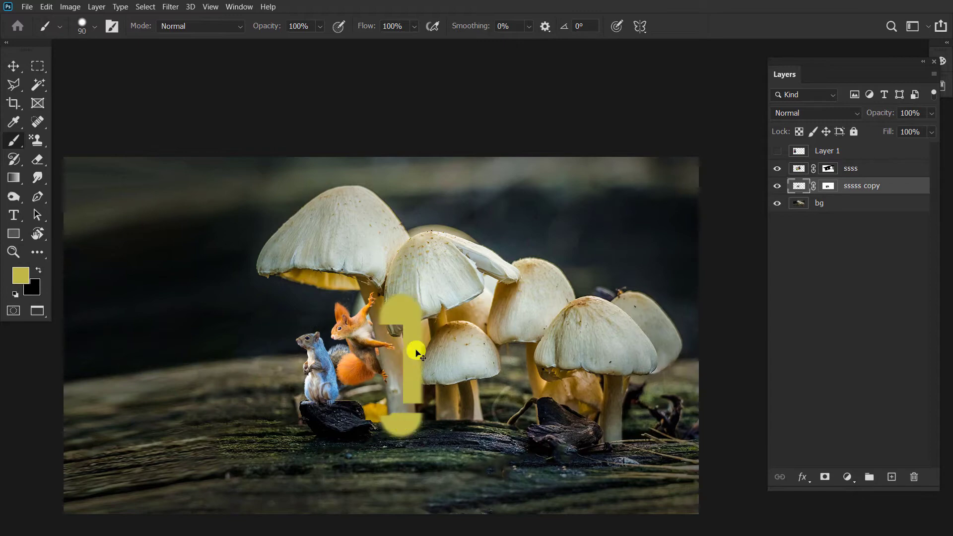
pyautogui.click(777, 185)
pyautogui.click(829, 187)
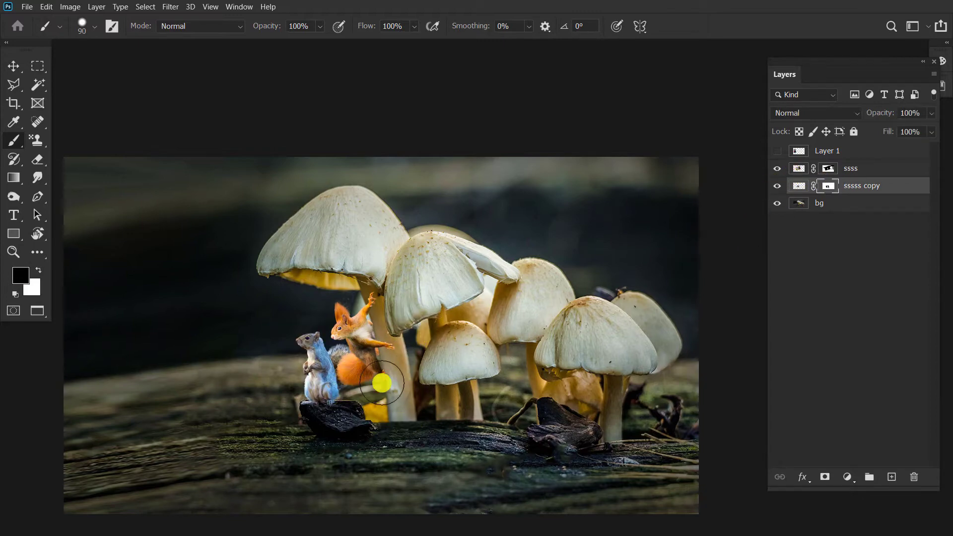
pyautogui.keyDown('ctrl'); pyautogui.click(826, 186); pyautogui.keyUp('ctrl')
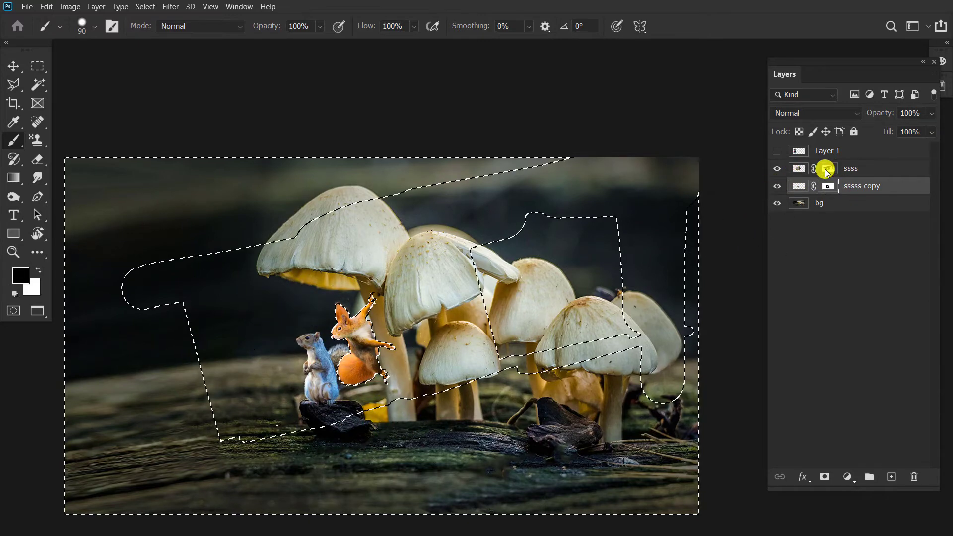
pyautogui.hotkey('ctrl', 'd')
pyautogui.click(855, 170)
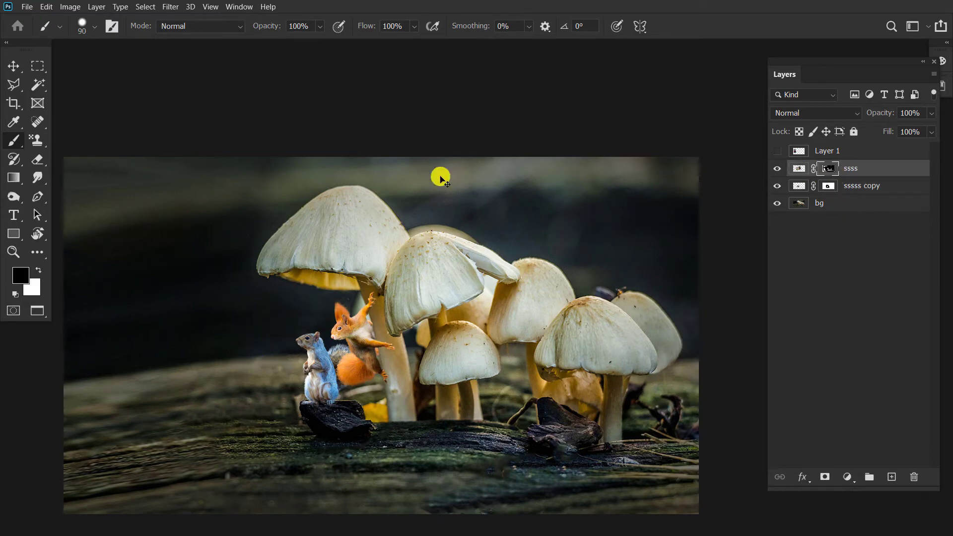
# Scale the grey squirrel down and shift it slightly right
pyautogui.press('v')
pyautogui.scroll(3, 333, 407)
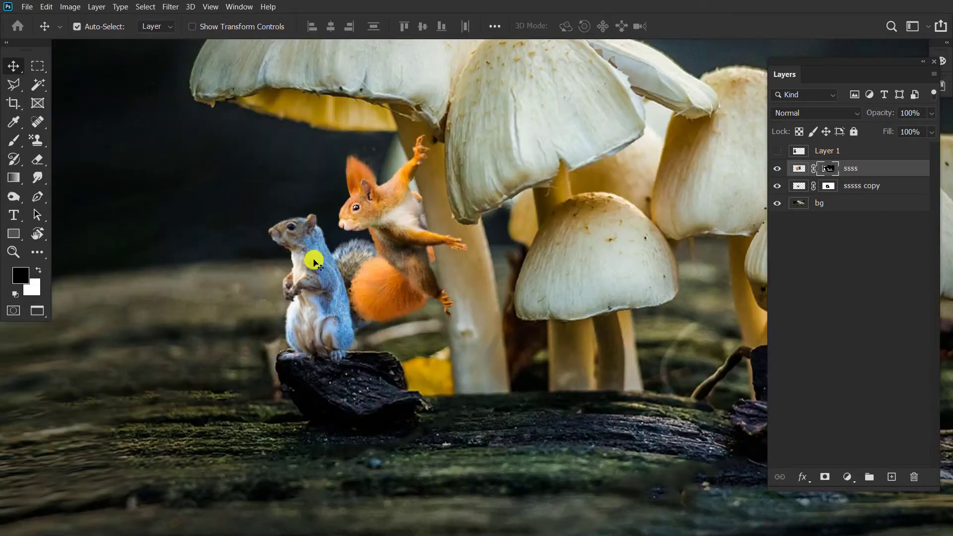
pyautogui.hotkey('ctrl', 't')
pyautogui.moveTo(441, 202); pyautogui.dragTo(394, 269)
pyautogui.moveTo(293, 318); pyautogui.dragTo(305, 312)
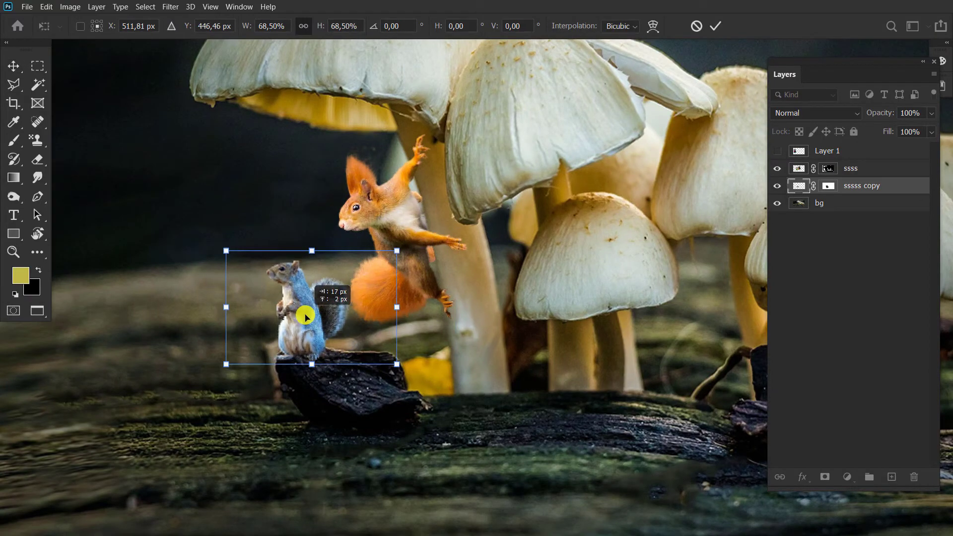
pyautogui.press('Return')
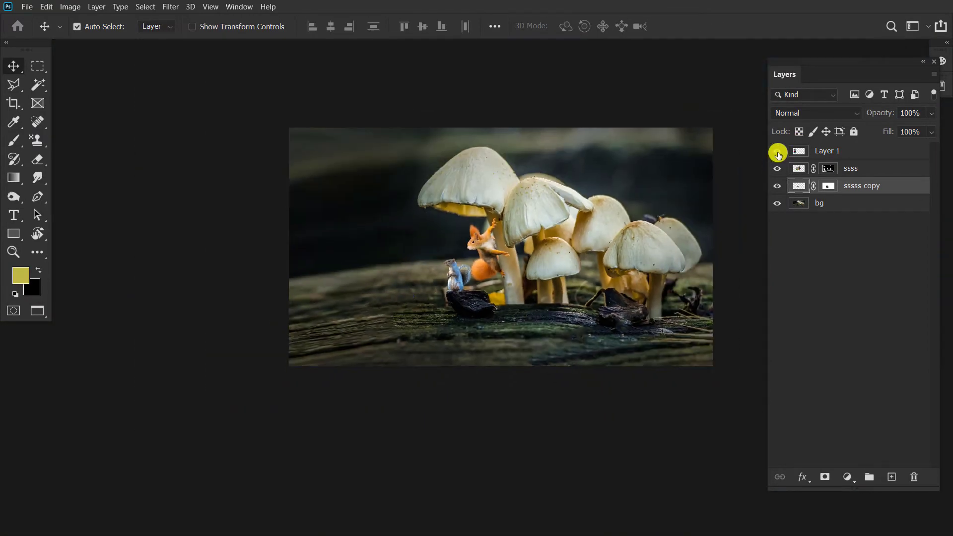
# Shrink the boy photographer to about 55% and reposition him
pyautogui.click(777, 151)
pyautogui.hotkey('ctrl', 't')
pyautogui.moveTo(405, 144); pyautogui.dragTo(379, 234)
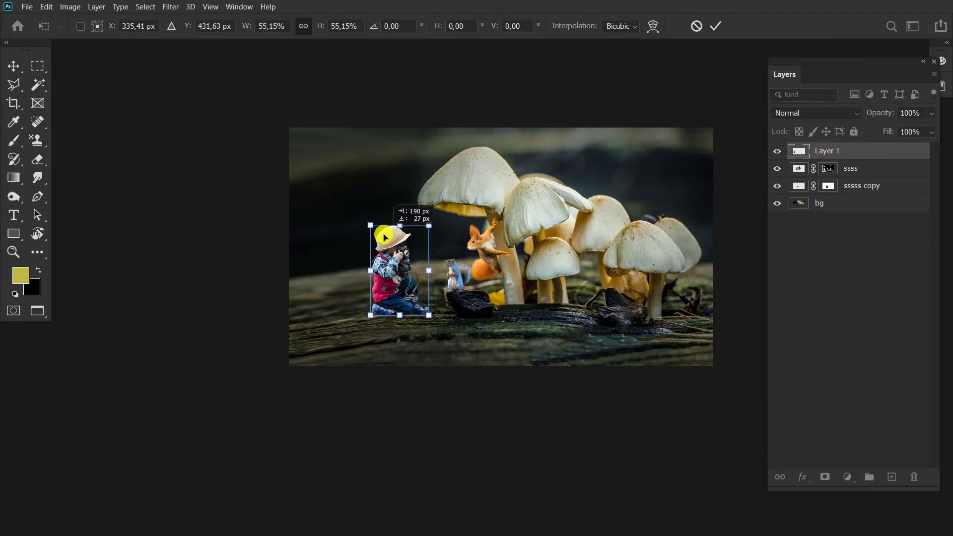
pyautogui.scroll(3, 483, 233)
pyautogui.press('Return')
# Shrink the red squirrel from its corner and move it right
pyautogui.click(456, 226)
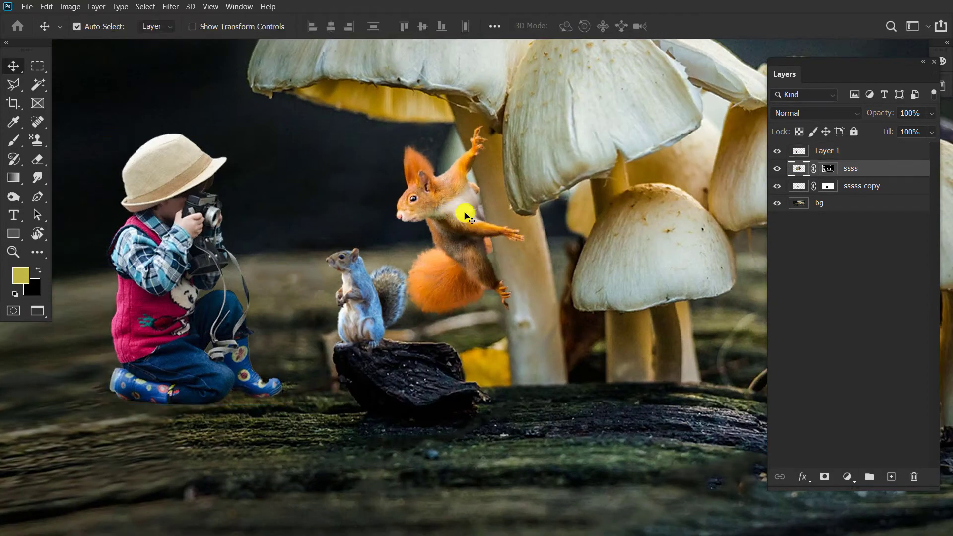
pyautogui.hotkey('ctrl', 't')
pyautogui.moveTo(696, 415); pyautogui.dragTo(619, 329)
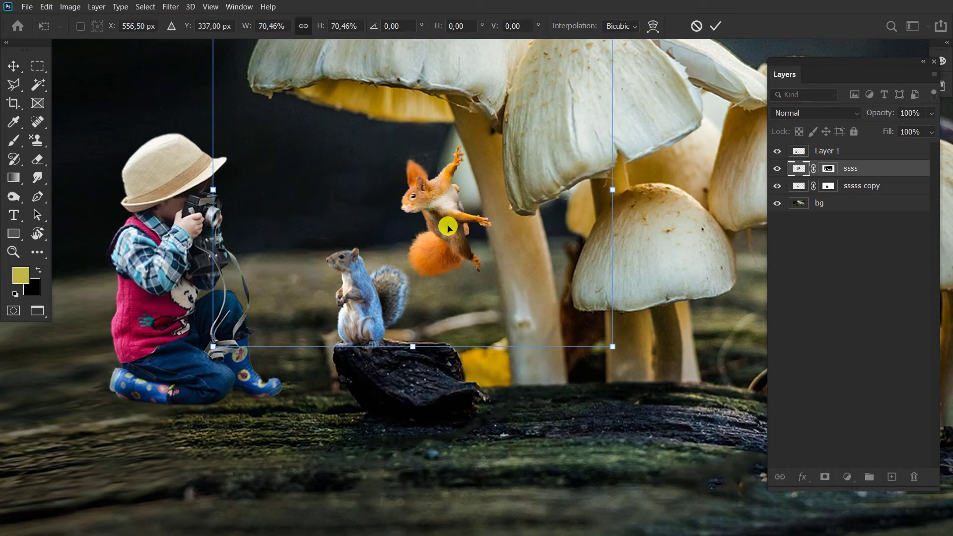
pyautogui.moveTo(447, 224); pyautogui.dragTo(480, 221)
pyautogui.press('Return')
# Enlarge the blue squirrel to about 114%
pyautogui.click(365, 281)
pyautogui.hotkey('ctrl', 't')
pyautogui.moveTo(376, 272); pyautogui.dragTo(389, 286)
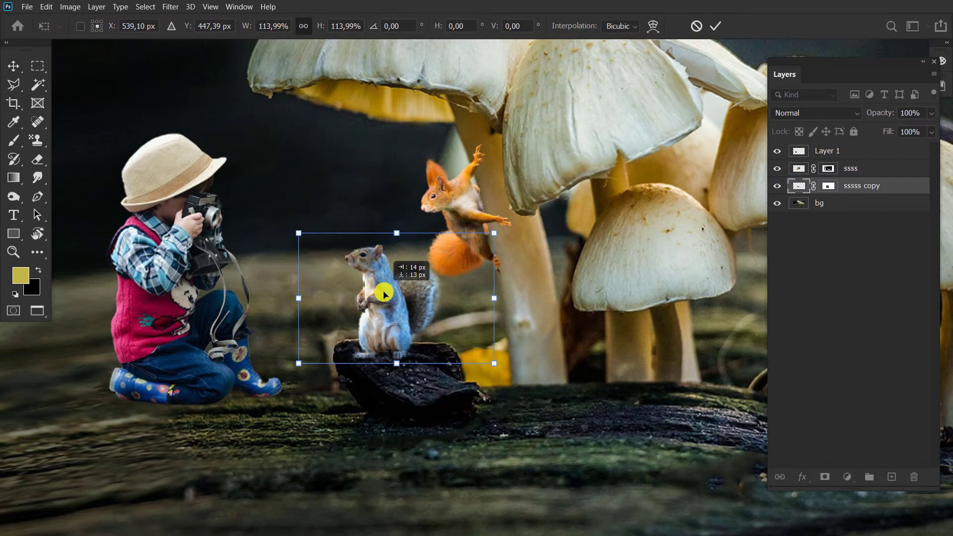
pyautogui.press('Return')
# Move the red squirrel lower-right and nudge the blue squirrel left and down
pyautogui.scroll(-3, 347, 275)
pyautogui.scroll(1, 417, 266)
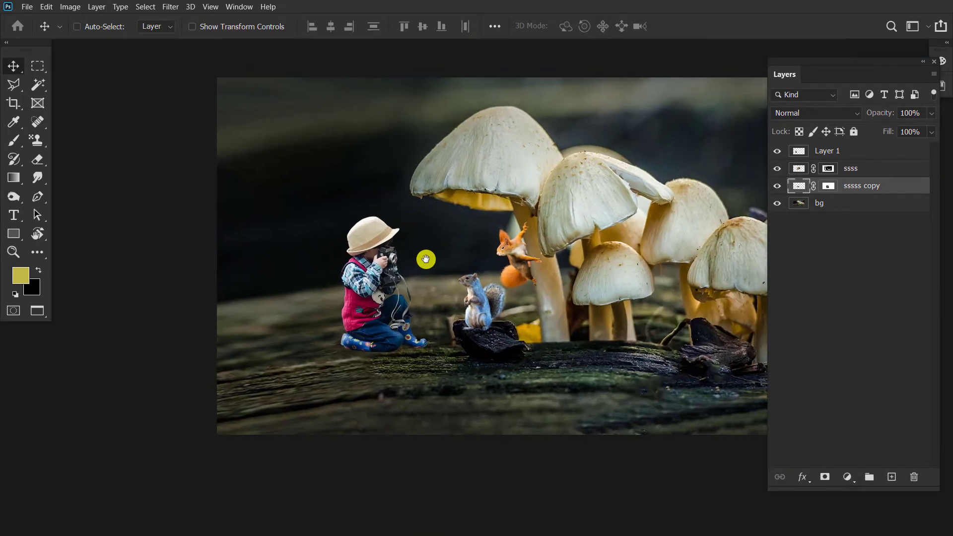
pyautogui.click(519, 260)
pyautogui.scroll(3, 520, 261)
pyautogui.moveTo(525, 266); pyautogui.dragTo(531, 293)
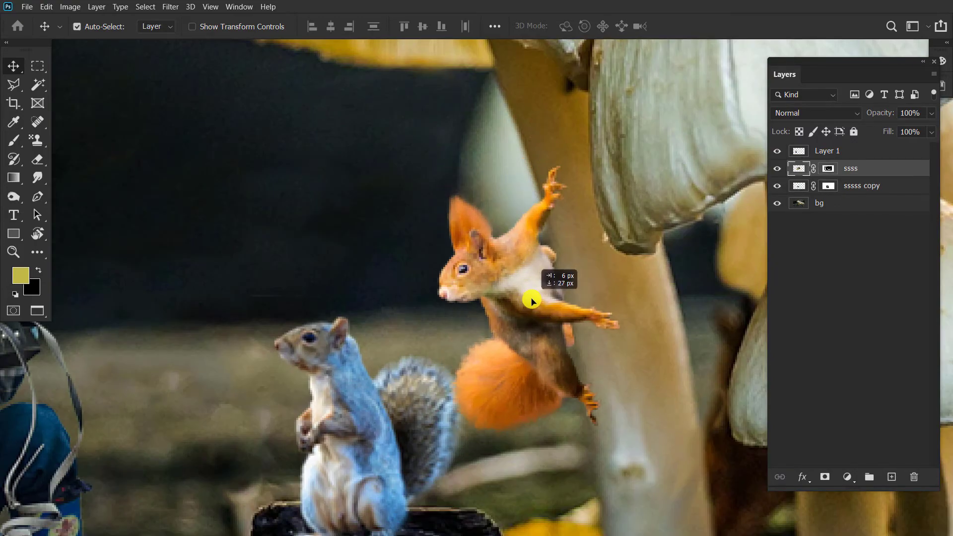
pyautogui.scroll(1, 409, 358)
pyautogui.click(409, 358)
pyautogui.moveTo(409, 358); pyautogui.dragTo(400, 366)
pyautogui.hotkey('ctrl', '0')
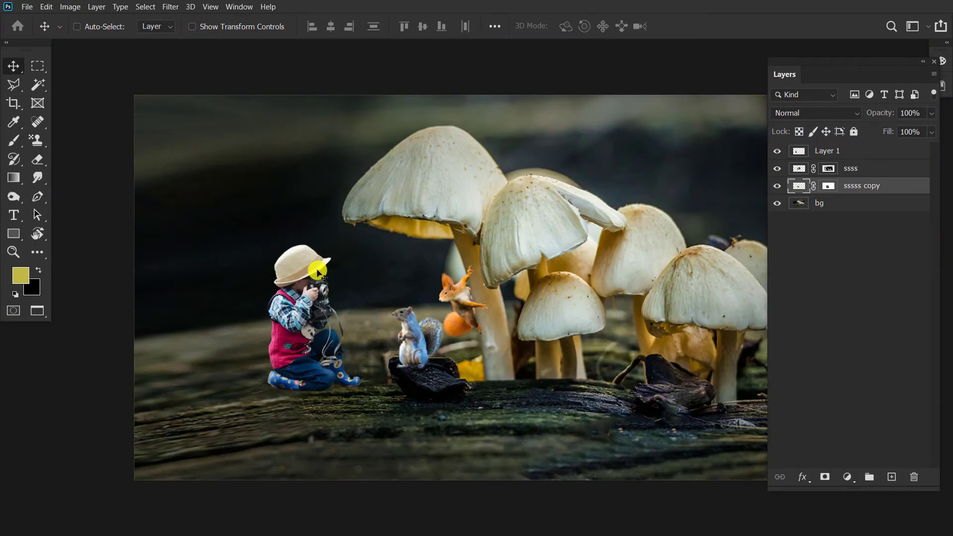
# Rescale the boy to about 84% and reposition him
pyautogui.keyDown('ctrl'); pyautogui.click(318, 272); pyautogui.keyUp('ctrl')
pyautogui.hotkey('ctrl', 't')
pyautogui.moveTo(266, 240)
pyautogui.mouseDown()
pyautogui.moveTo(279, 265)
pyautogui.moveTo(308, 283)
pyautogui.mouseUp()
pyautogui.press('Return')
pyautogui.hotkey('ctrl', '-')
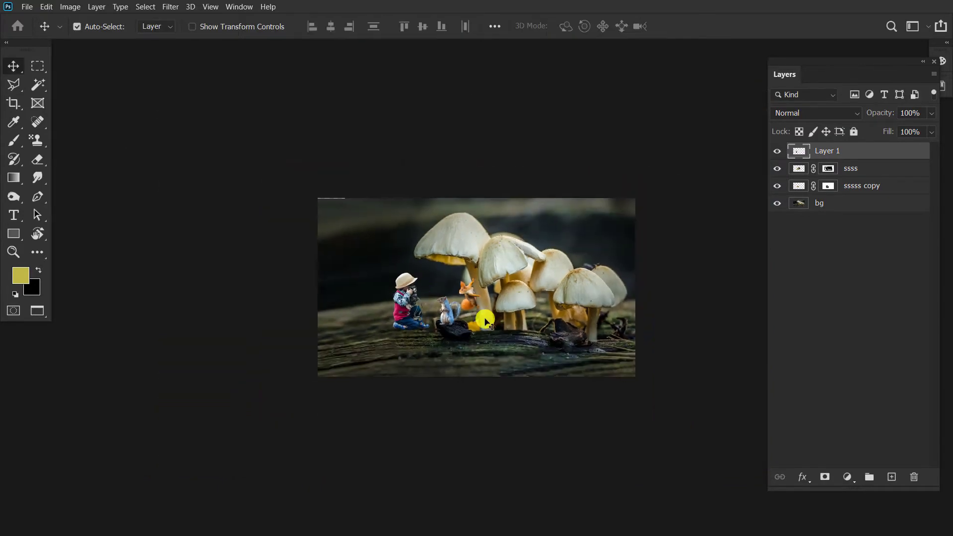
pyautogui.hotkey('ctrl', '0')
# Scale the boy up slightly from his top-left and review the full composition
pyautogui.hotkey('ctrl', 't')
pyautogui.moveTo(234, 219); pyautogui.dragTo(226, 205)
pyautogui.press('Return')
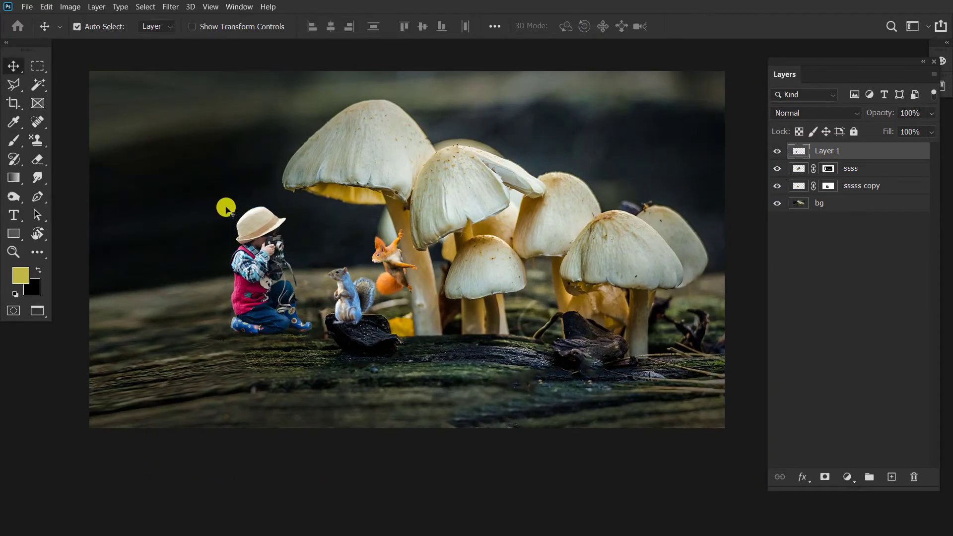
pyautogui.hotkey('ctrl', '-')
pyautogui.hotkey('ctrl', '+')
pyautogui.moveTo(504, 274); pyautogui.dragTo(497, 254)
pyautogui.click(819, 203)
# Apply a Camera Raw Lens Corrections vignette, amount -100 and midpoint 7, to bg
pyautogui.click(170, 7)
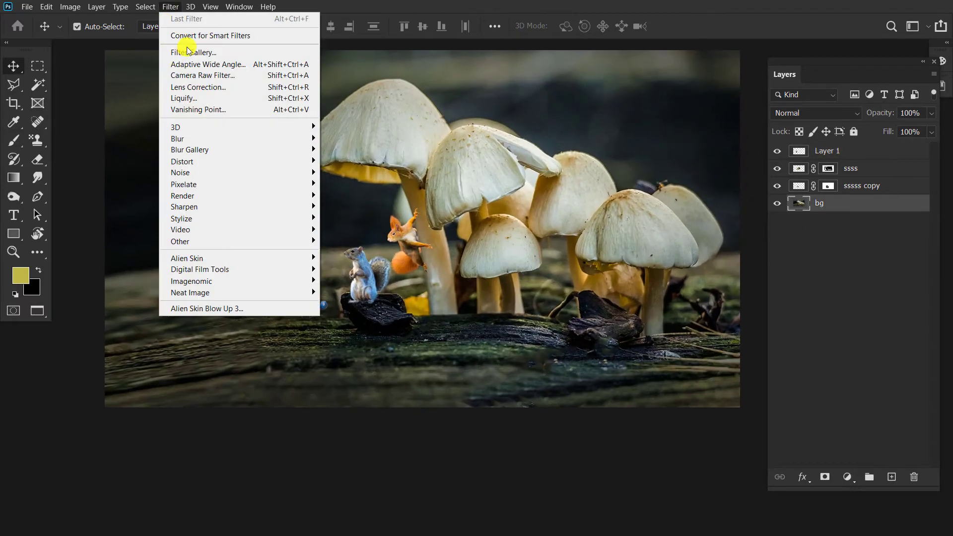
pyautogui.click(255, 98)
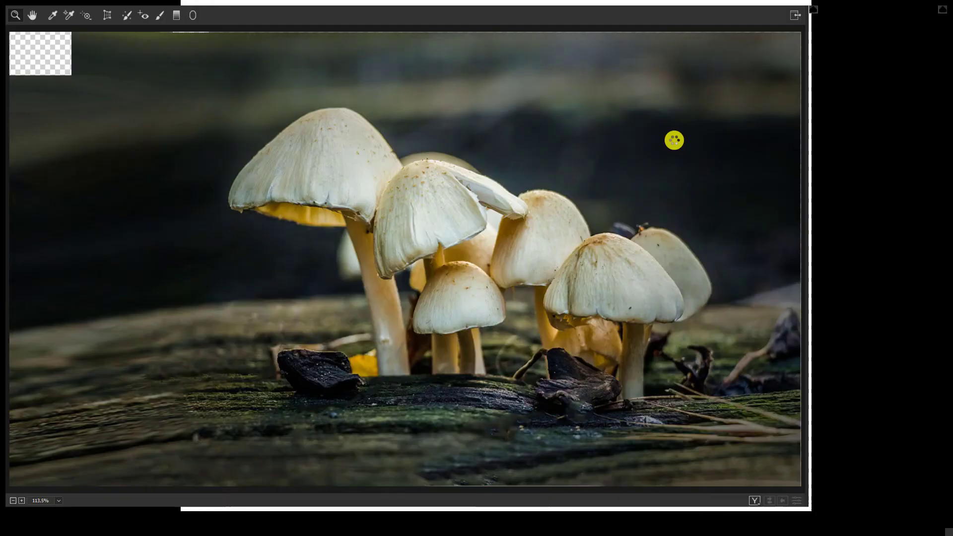
pyautogui.click(869, 93)
pyautogui.moveTo(874, 280); pyautogui.dragTo(743, 302)
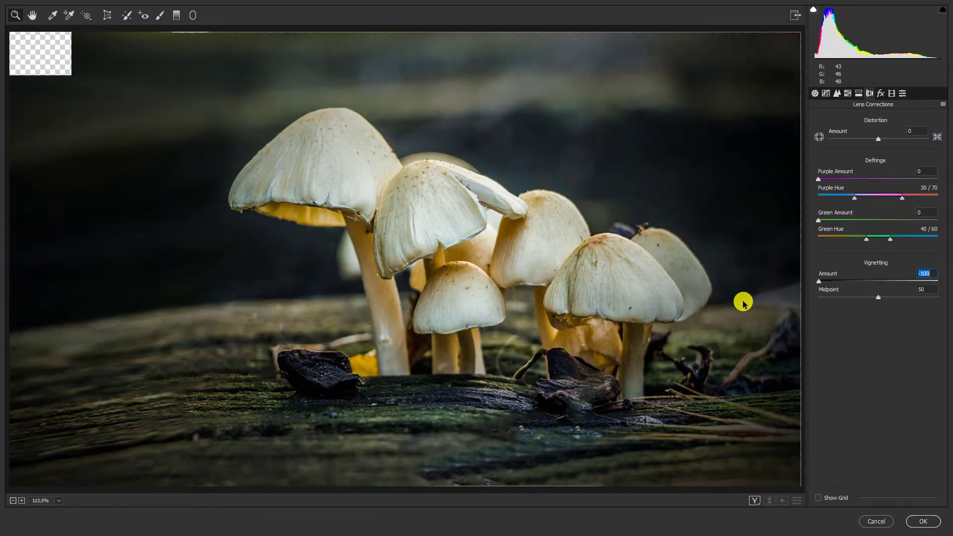
pyautogui.moveTo(885, 299); pyautogui.dragTo(826, 298)
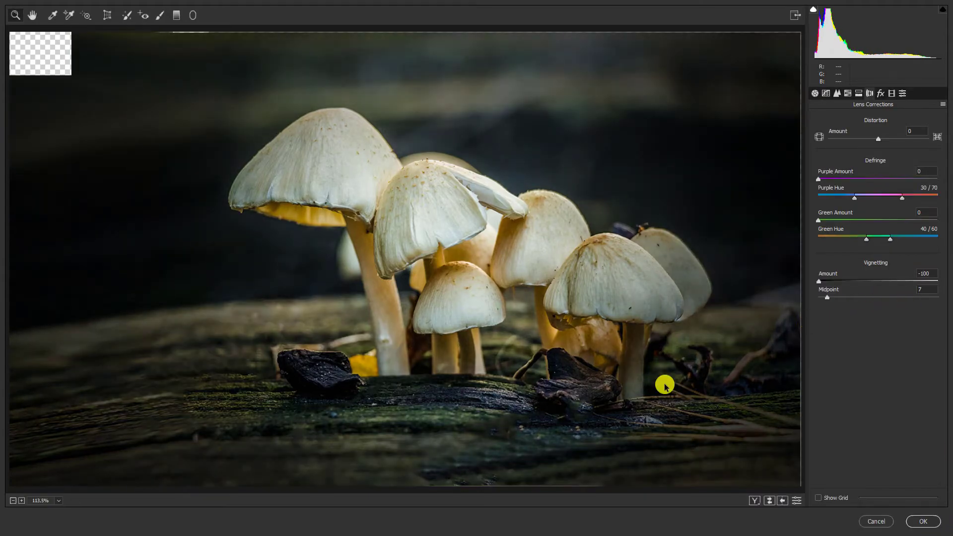
pyautogui.press('Return')
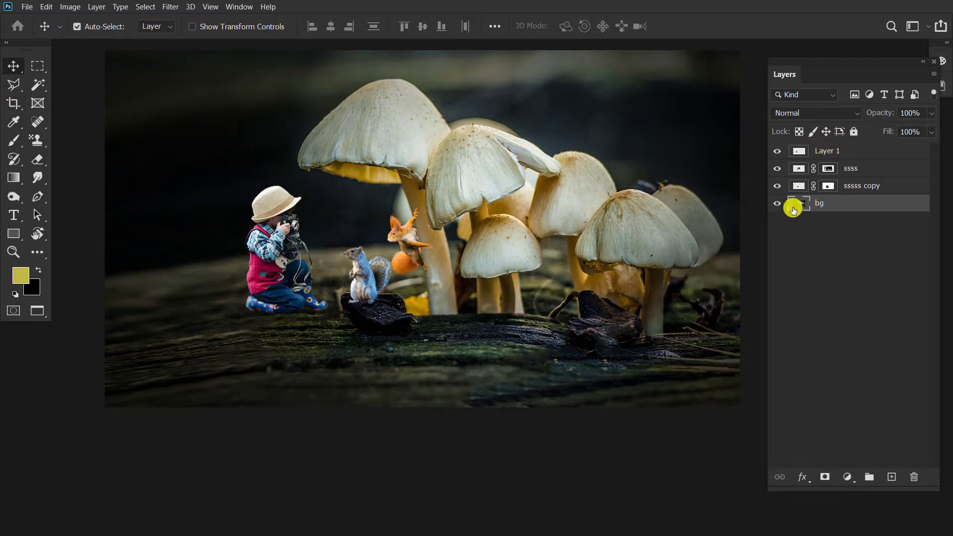
# Pick the Dodge tool at size 300, select the background and delete empty Layer 2
pyautogui.hotkey('ctrl', 'shift', 'alt', 'n')
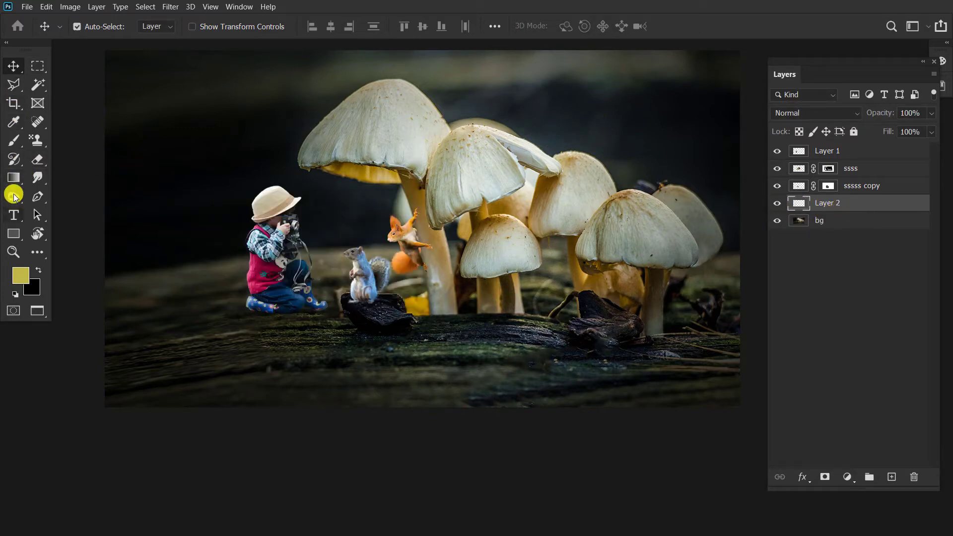
pyautogui.click(13, 196)
pyautogui.click(65, 195)
pyautogui.press(']')
pyautogui.press(']')
pyautogui.press(']')
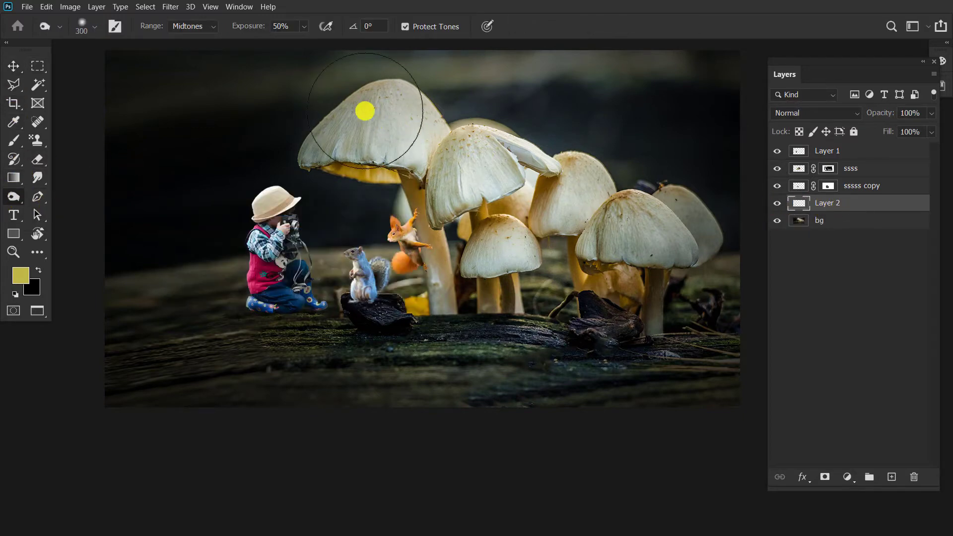
pyautogui.click(833, 219)
pyautogui.moveTo(835, 200); pyautogui.dragTo(913, 476)
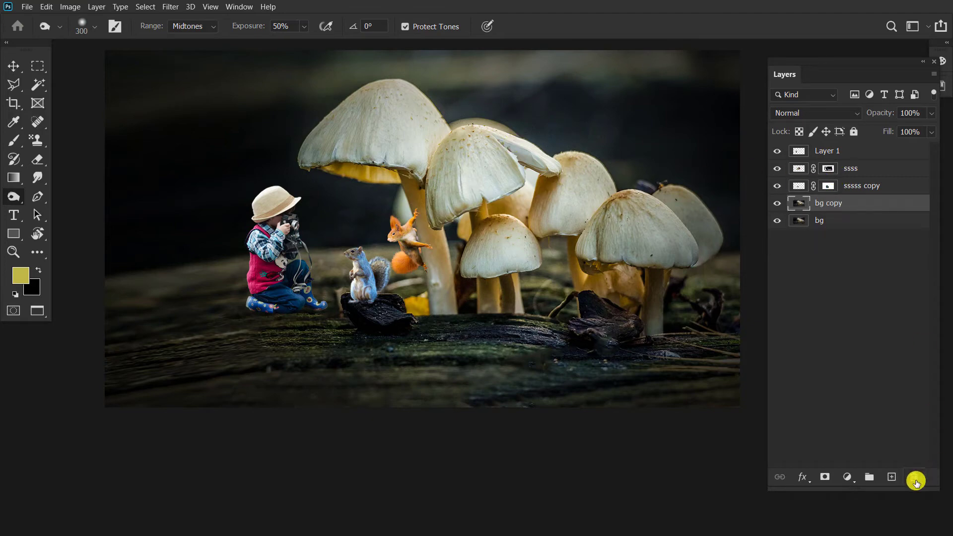
# Dodge the mushroom caps at 14% exposure, reducing the brush to 175
pyautogui.moveTo(597, 220); pyautogui.dragTo(489, 159)
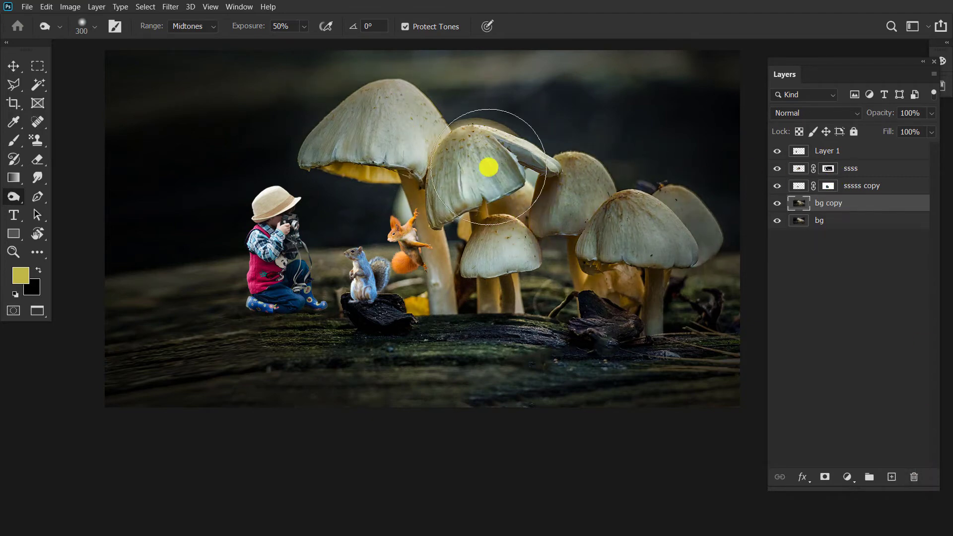
pyautogui.moveTo(304, 40); pyautogui.dragTo(288, 41)
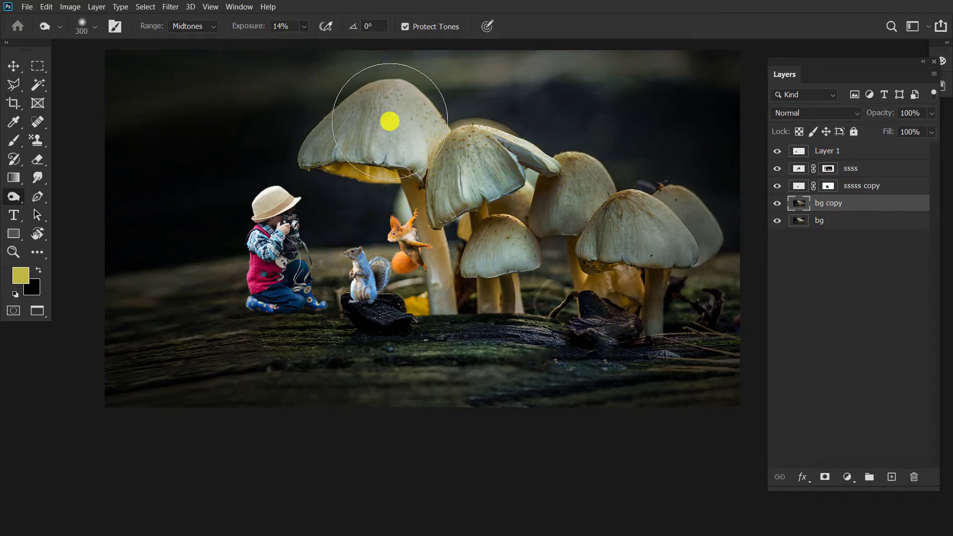
pyautogui.moveTo(631, 342)
pyautogui.mouseDown()
pyautogui.moveTo(393, 287)
pyautogui.moveTo(466, 216)
pyautogui.moveTo(442, 144)
pyautogui.moveTo(629, 128)
pyautogui.mouseUp()
pyautogui.press('[')
pyautogui.press('[')
pyautogui.press('[')
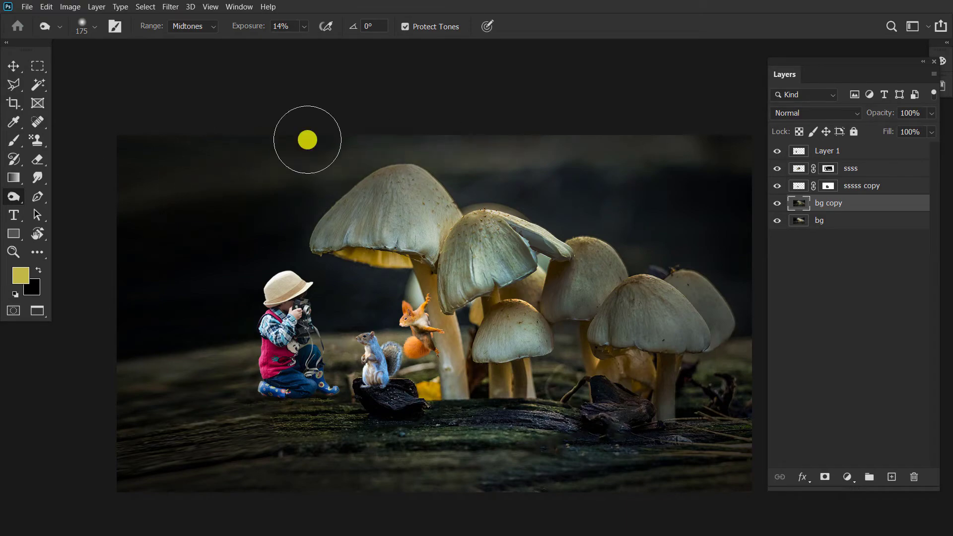
pyautogui.scroll(5, 315, 166)
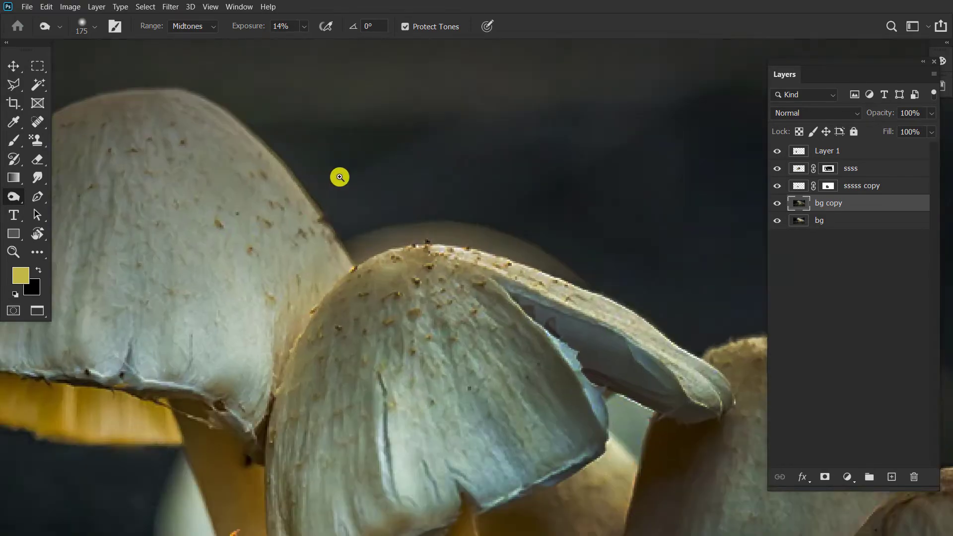
pyautogui.scroll(-5, 516, 93)
pyautogui.scroll(-2, 519, 51)
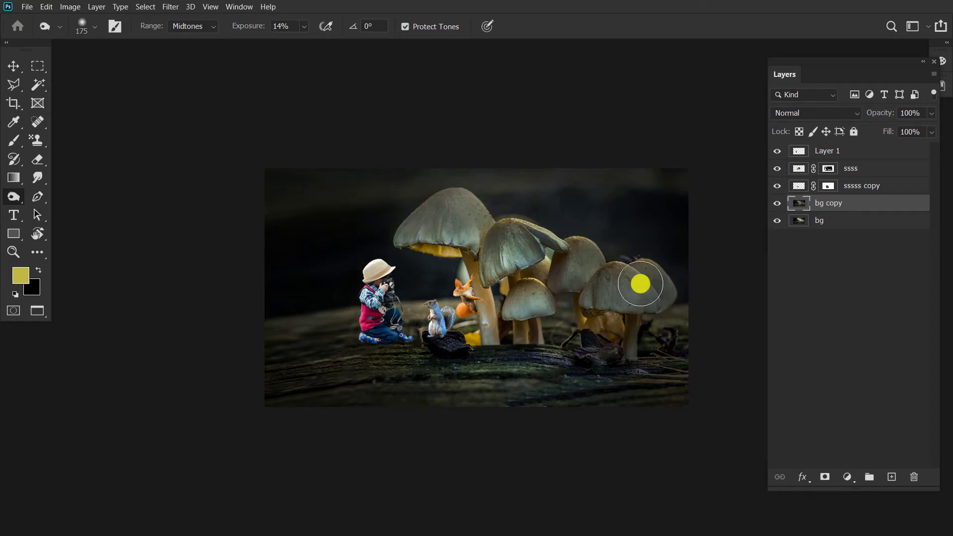
pyautogui.scroll(3, 531, 255)
pyautogui.scroll(-4, 527, 253)
pyautogui.scroll(-1, 527, 253)
# Try the Elliptical Marquee, Move and Smudge tools, then add a layer with Ctrl+J
pyautogui.rightClick(37, 66)
pyautogui.click(89, 79)
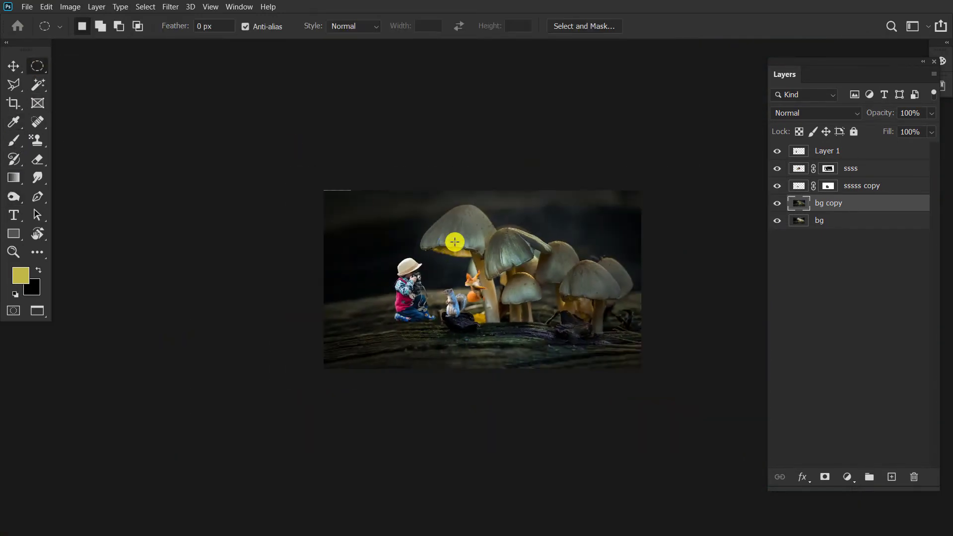
pyautogui.press('v')
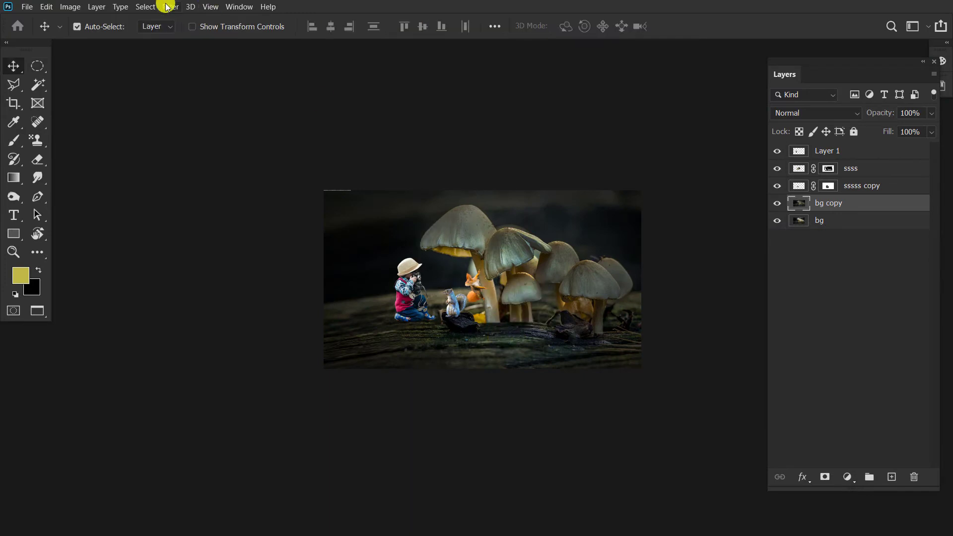
pyautogui.click(34, 179)
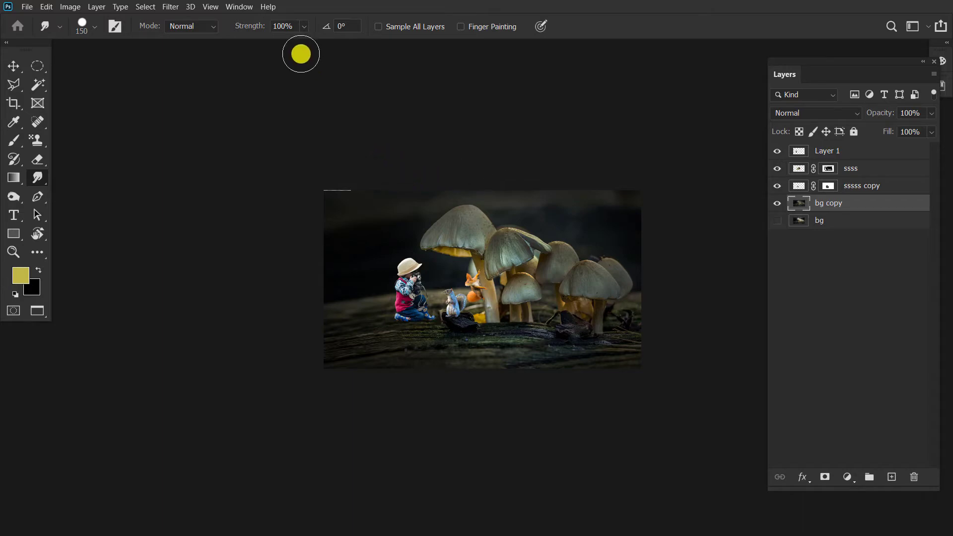
pyautogui.scroll(5, 351, 187)
pyautogui.scroll(2, 334, 266)
pyautogui.scroll(-3, 369, 115)
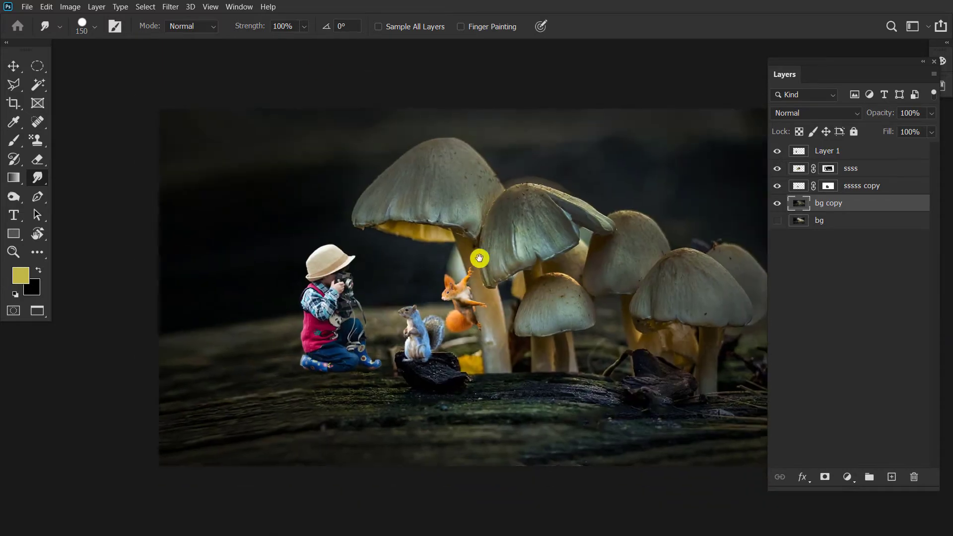
pyautogui.scroll(3, 478, 260)
pyautogui.scroll(-4, 464, 230)
pyautogui.scroll(1, 478, 198)
pyautogui.moveTo(478, 198); pyautogui.dragTo(490, 227)
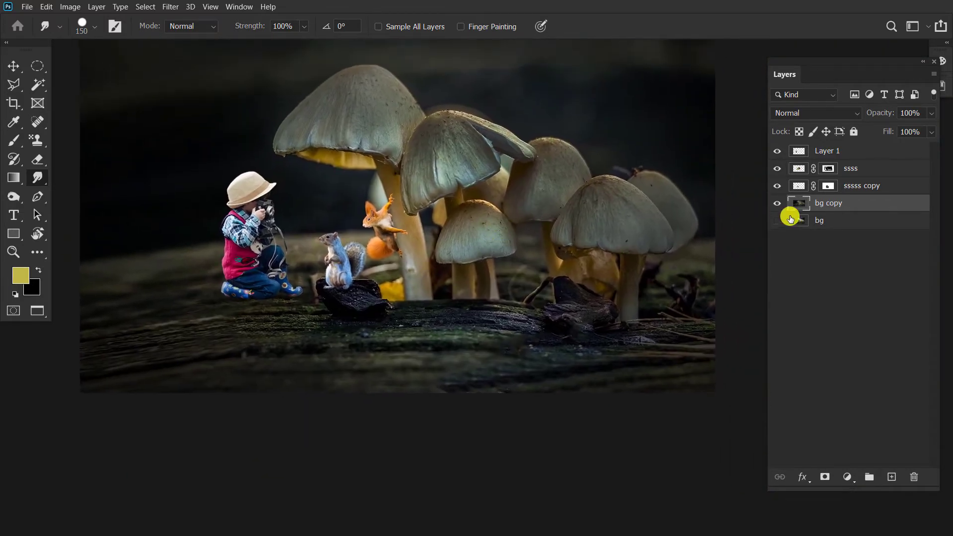
pyautogui.hotkey('ctrl', 'j')
# Move the new layer to the top and draw an ellipse under the big mushroom cap
pyautogui.hotkey('ctrl', 'shift', 'alt', 'n')
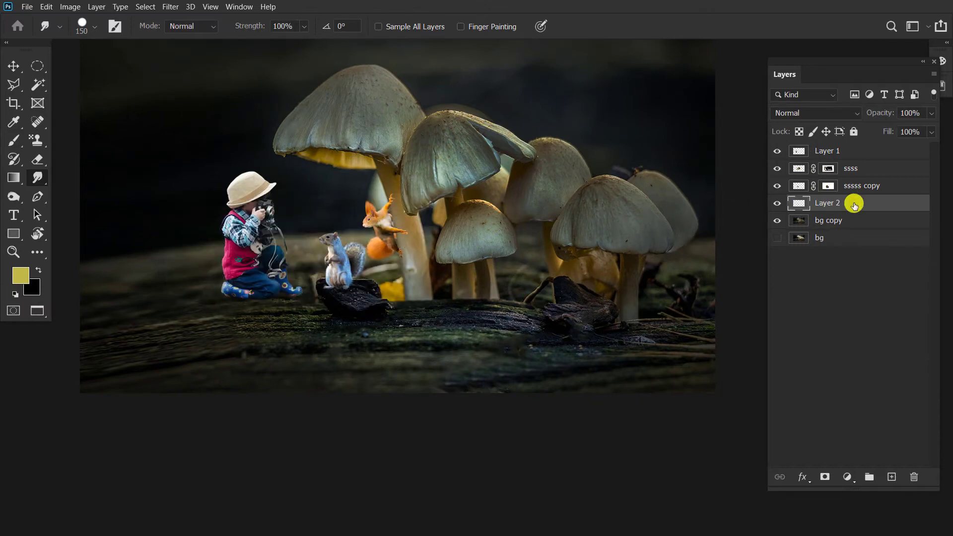
pyautogui.hotkey('ctrl', 'shift', ']')
pyautogui.click(37, 63)
pyautogui.moveTo(271, 86); pyautogui.dragTo(439, 248)
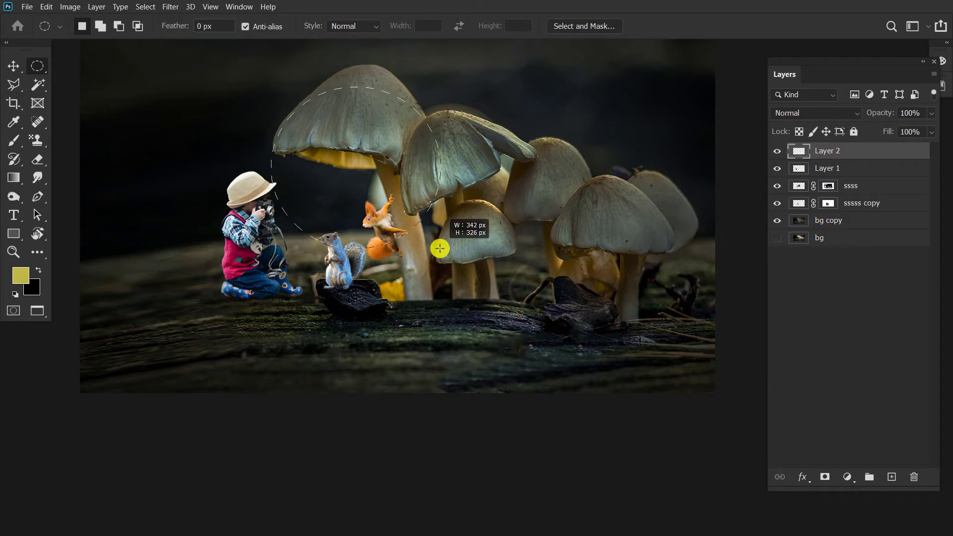
# Fill the elliptical selection with bright yellow and deselect
pyautogui.press('d')
pyautogui.press('x')
pyautogui.click(20, 276)
pyautogui.click(440, 367)
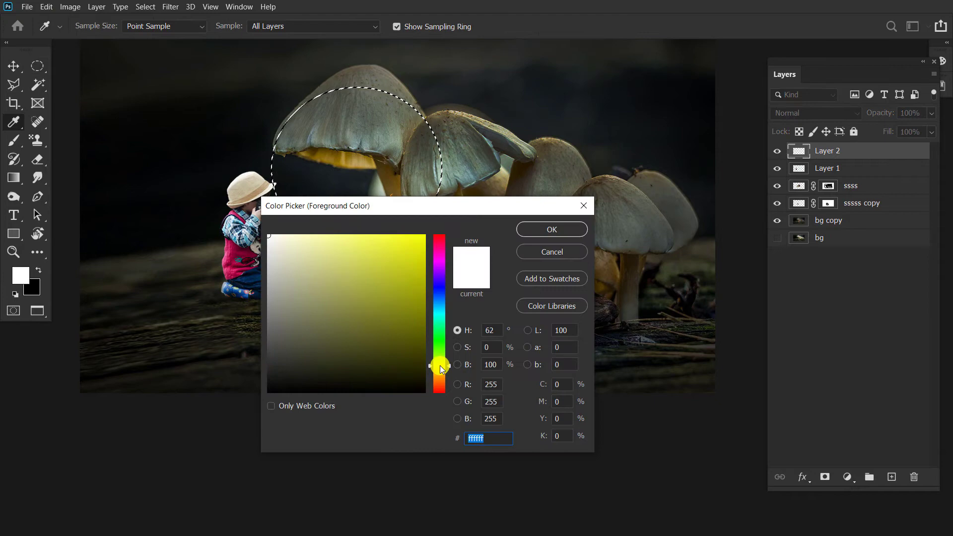
pyautogui.click(391, 233)
pyautogui.click(551, 229)
pyautogui.hotkey('alt', 'BackSpace')
pyautogui.hotkey('ctrl', 'd')
# Blur the yellow circle with a ~118.7 px Gaussian Blur and add a layer mask
pyautogui.press('v')
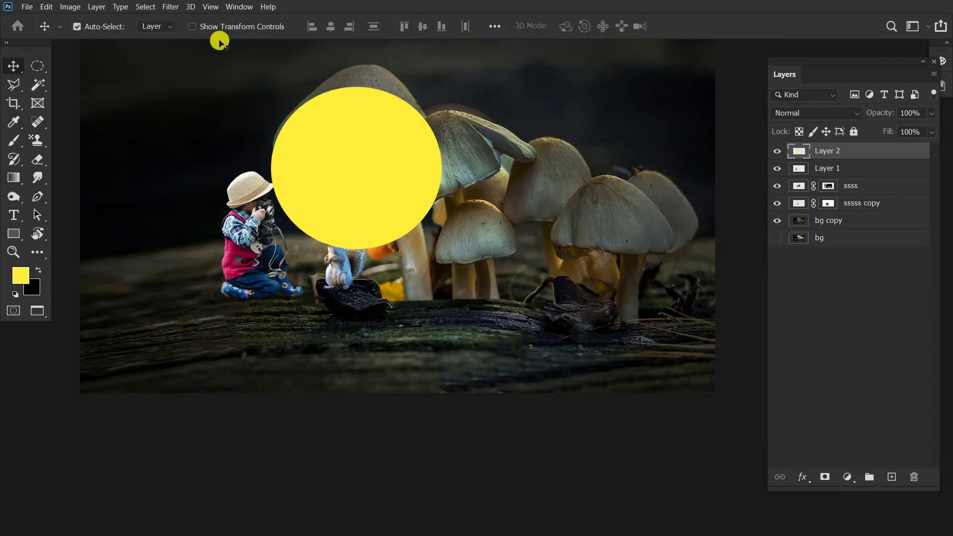
pyautogui.click(170, 7)
pyautogui.click(357, 182)
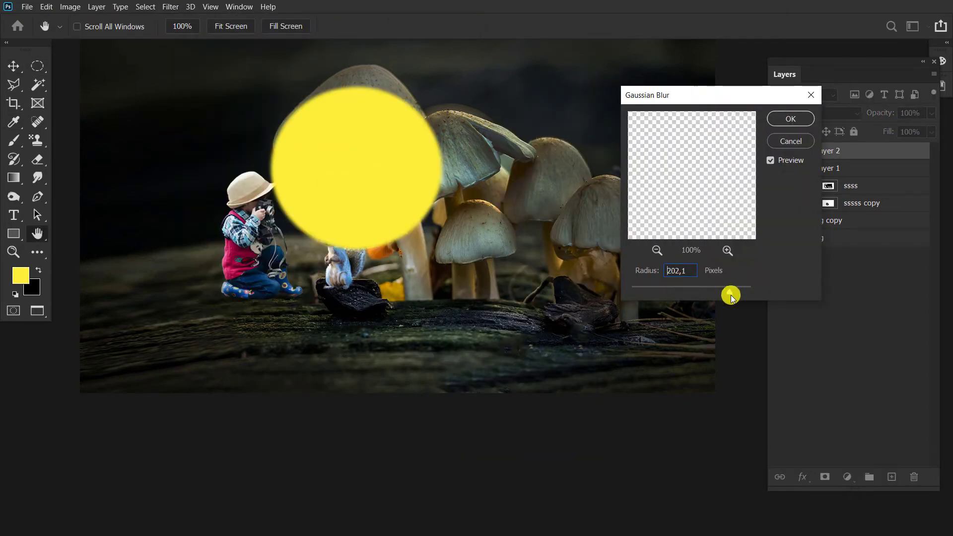
pyautogui.moveTo(729, 297); pyautogui.dragTo(712, 290)
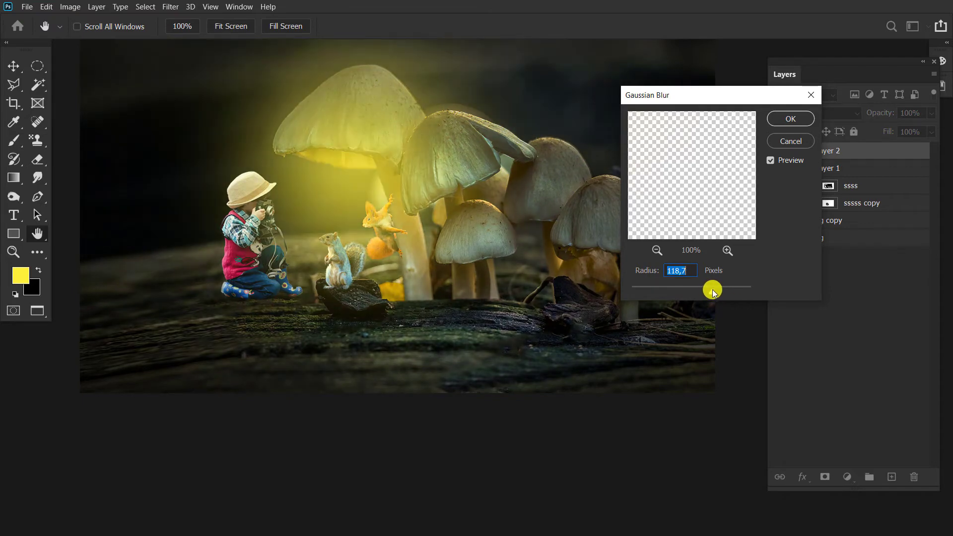
pyautogui.click(795, 119)
pyautogui.click(832, 478)
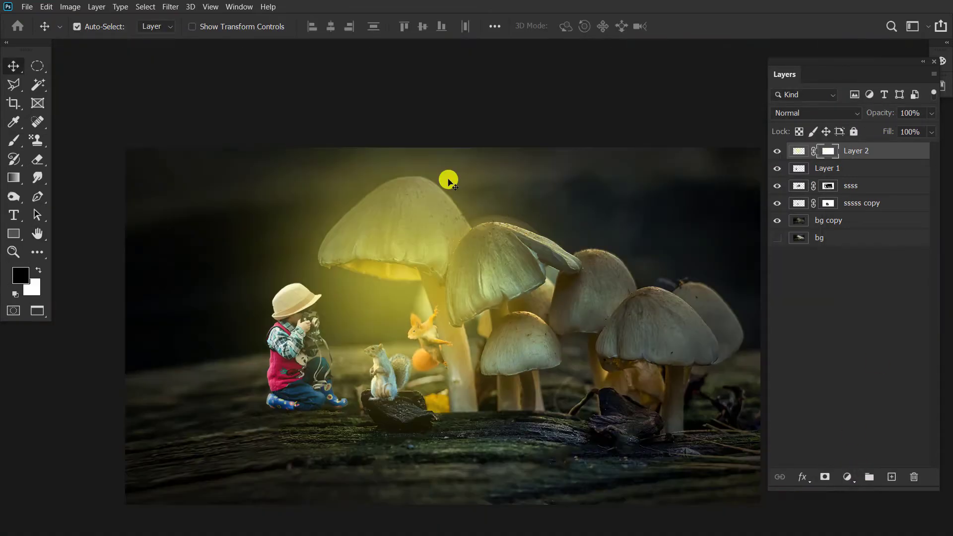
pyautogui.scroll(3, 398, 241)
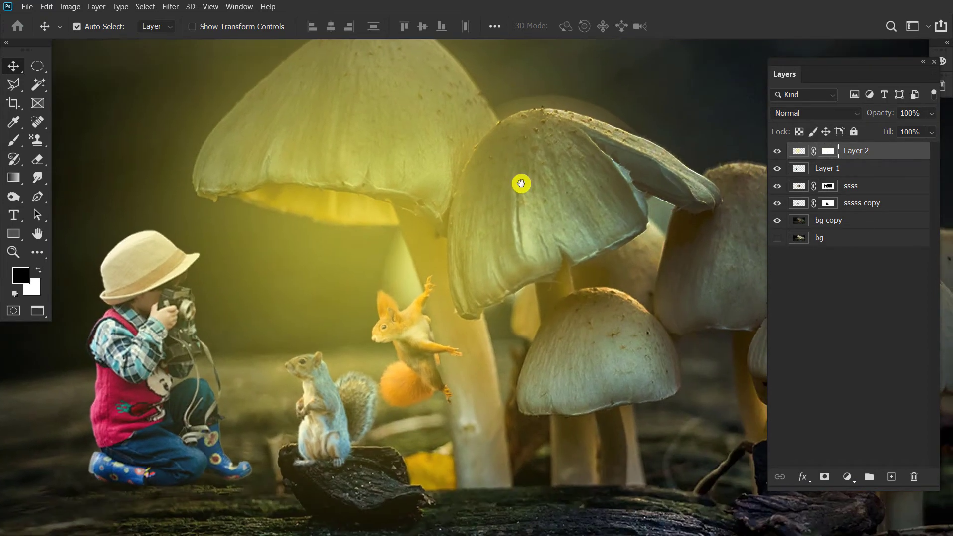
pyautogui.press('l')
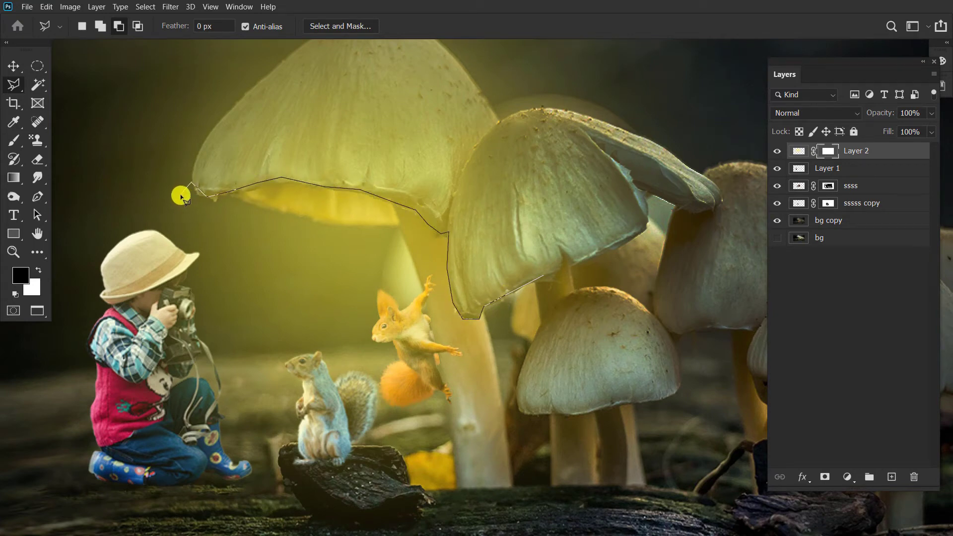
# Trace a polygonal selection above the mushroom caps and drop Layer 2 opacity to 37%
pyautogui.click(170, 308)
pyautogui.click(141, 166)
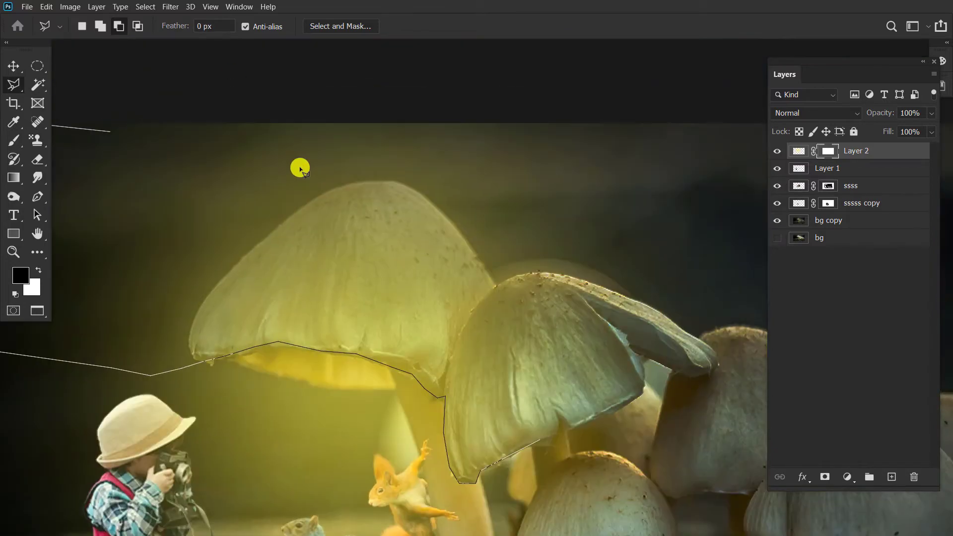
pyautogui.hotkey('ctrl', '-')
pyautogui.click(383, 260)
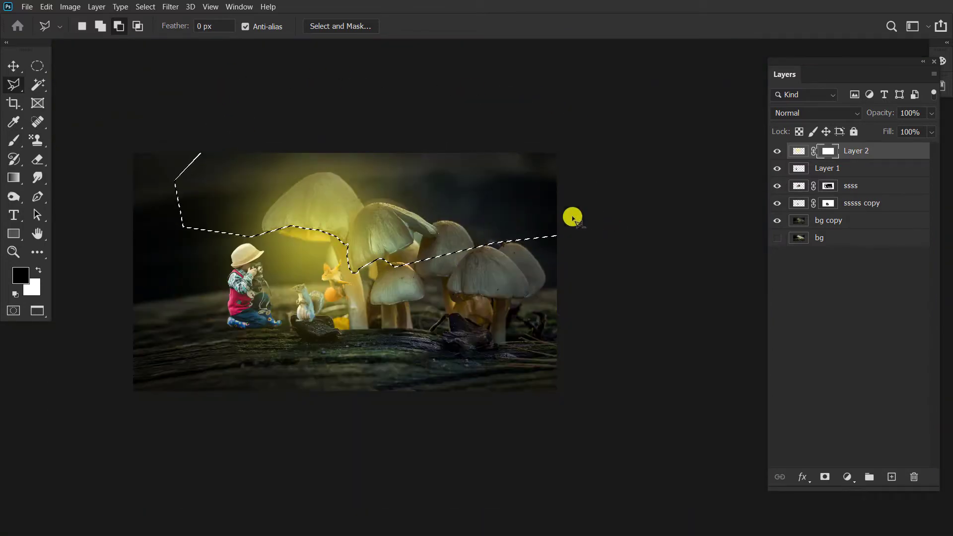
pyautogui.scroll(3, 318, 229)
pyautogui.scroll(2, 317, 229)
pyautogui.moveTo(930, 130); pyautogui.dragTo(888, 132)
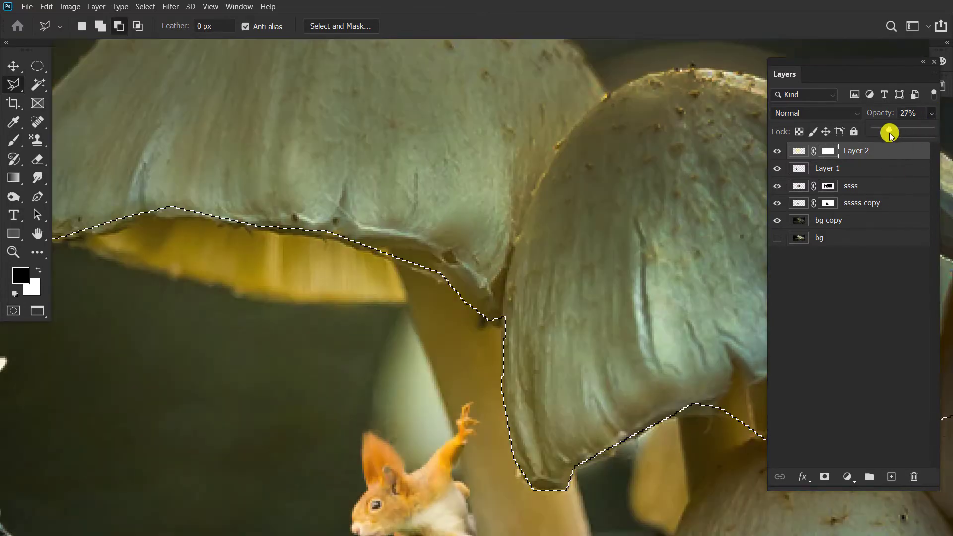
# Refine the selection by adding and trimming areas along the cap edges
pyautogui.keyDown('shift'); pyautogui.click(334, 159); pyautogui.keyUp('shift')
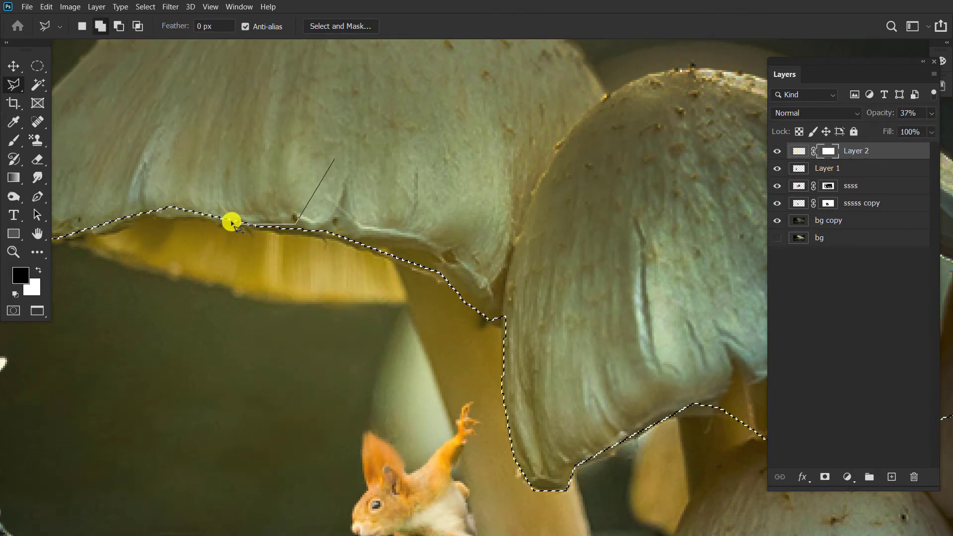
pyautogui.doubleClick(108, 169)
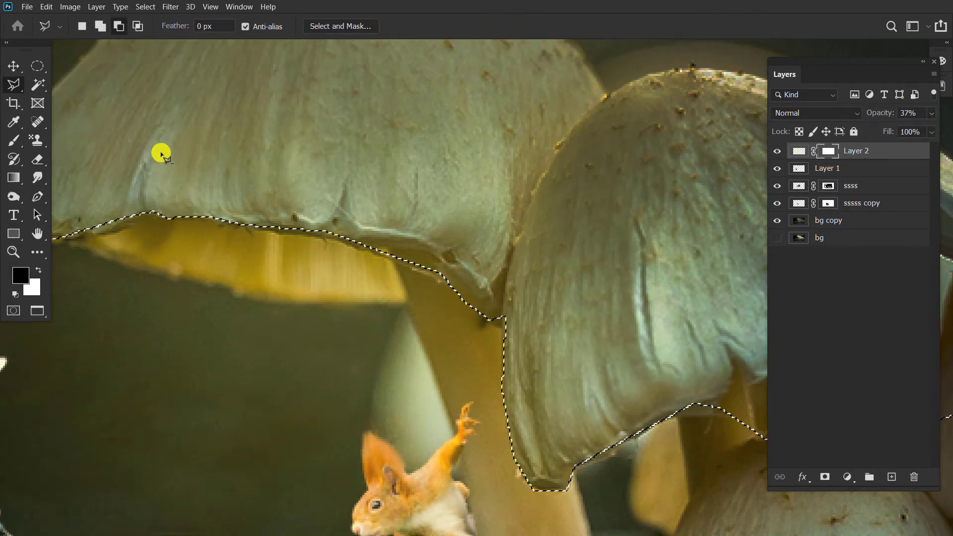
pyautogui.click(149, 155)
pyautogui.doubleClick(107, 230)
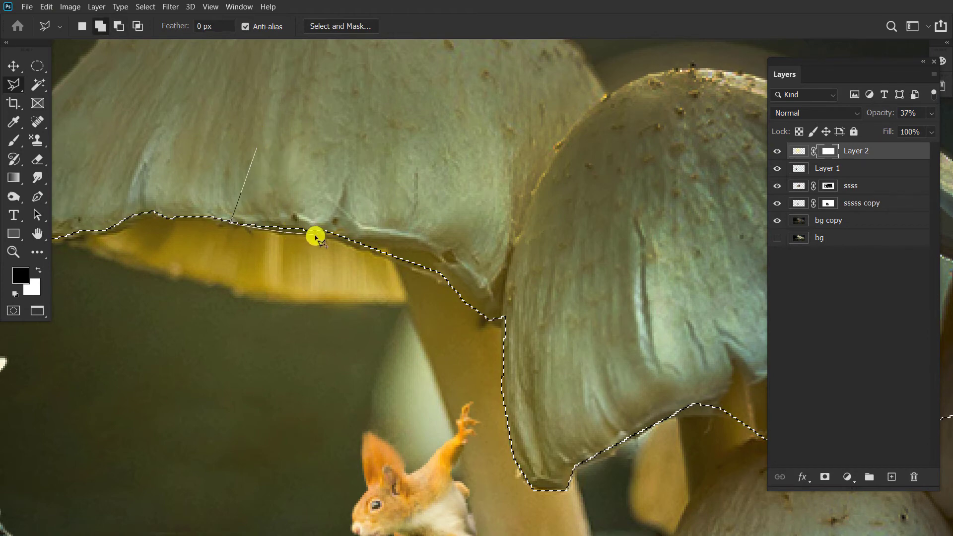
pyautogui.doubleClick(340, 240)
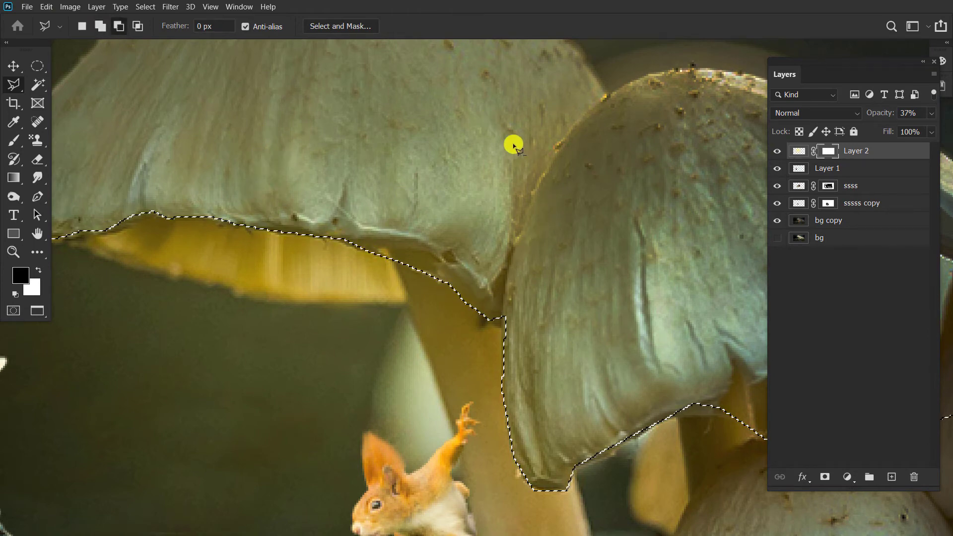
pyautogui.keyDown('shift'); pyautogui.click(468, 237); pyautogui.keyUp('shift')
pyautogui.doubleClick(515, 337)
pyautogui.hotkey('ctrl', '0')
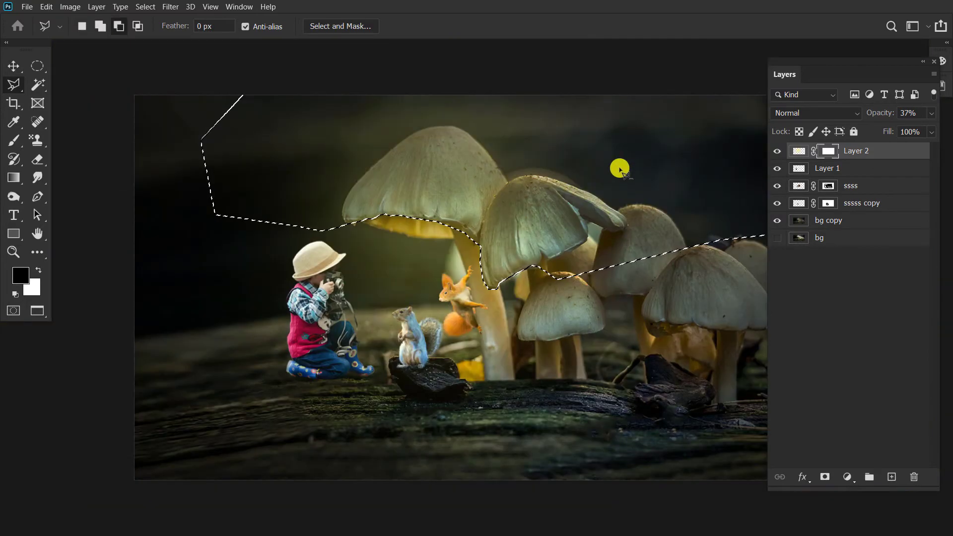
# Paint the glow off the mushroom caps with a 150 px brush at 51% opacity
pyautogui.press('b')
pyautogui.click(94, 26)
pyautogui.moveTo(90, 66)
pyautogui.mouseDown()
pyautogui.moveTo(115, 66)
pyautogui.moveTo(78, 104)
pyautogui.mouseUp()
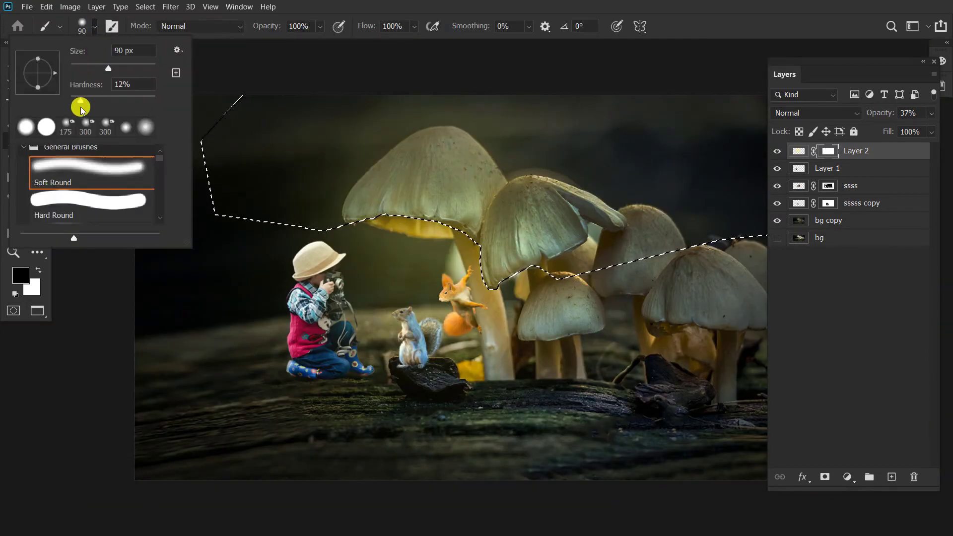
pyautogui.click(444, 134)
pyautogui.moveTo(318, 26); pyautogui.dragTo(304, 40)
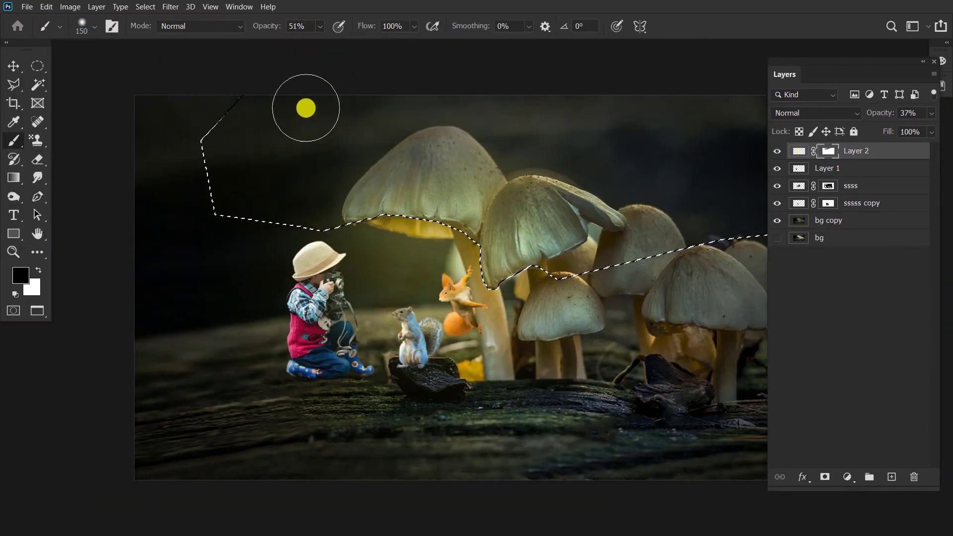
pyautogui.moveTo(372, 166); pyautogui.dragTo(665, 217)
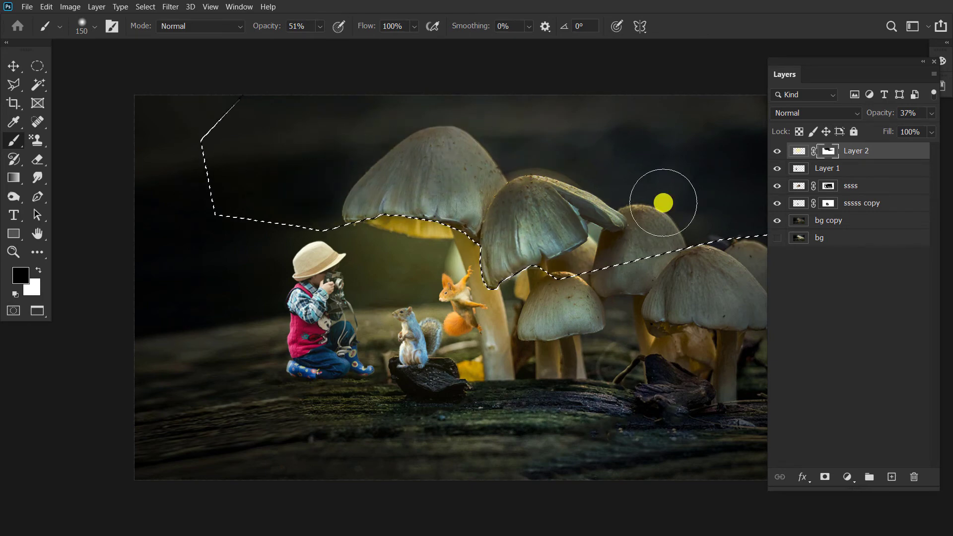
# Deselect and return Layer 2 to 100% opacity
pyautogui.hotkey('ctrl', 'd')
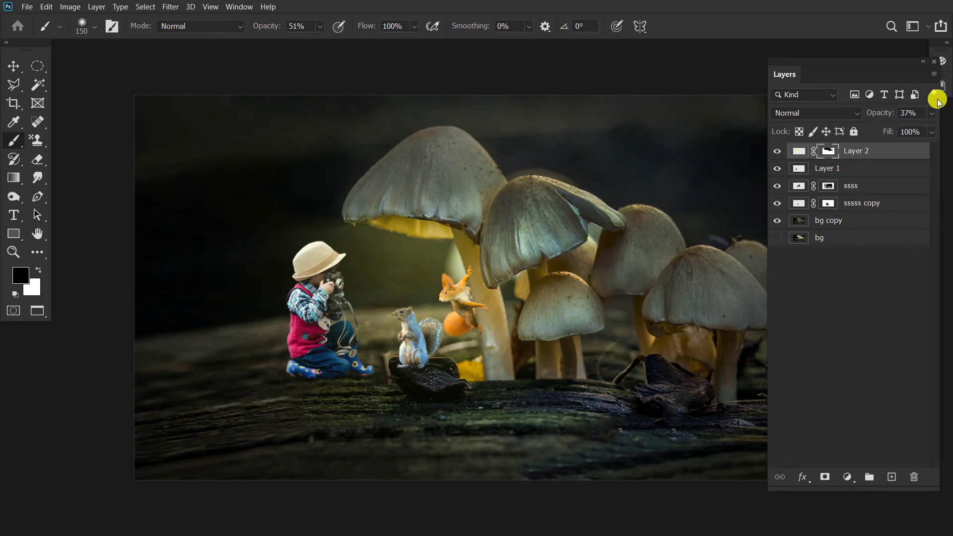
pyautogui.moveTo(895, 130); pyautogui.dragTo(931, 129)
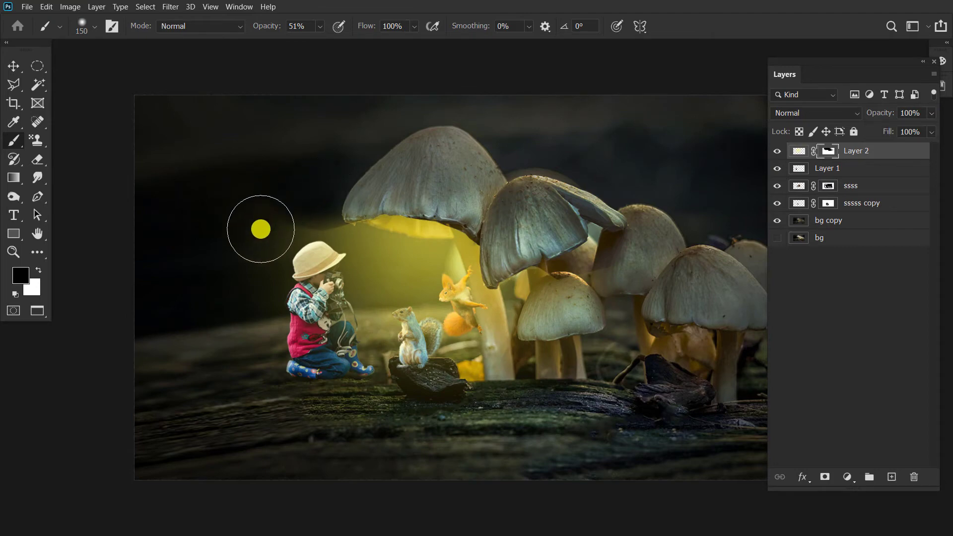
pyautogui.scroll(5, 352, 216)
pyautogui.scroll(-6, 395, 253)
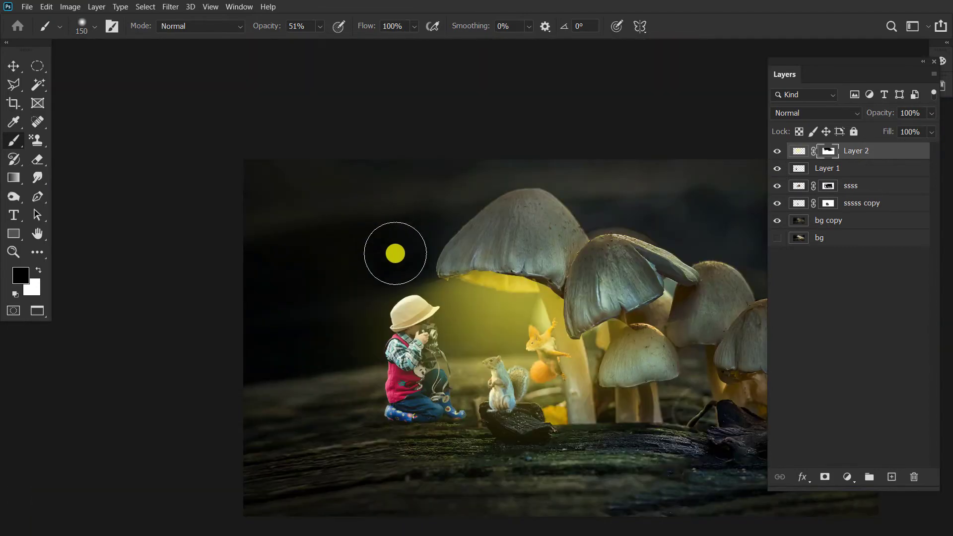
pyautogui.scroll(4, 400, 269)
pyautogui.scroll(1, 432, 264)
# Darken the shadow between the blue cap and lower mushroom with a smaller brush
pyautogui.press('[')
pyautogui.press('[')
pyautogui.press('[')
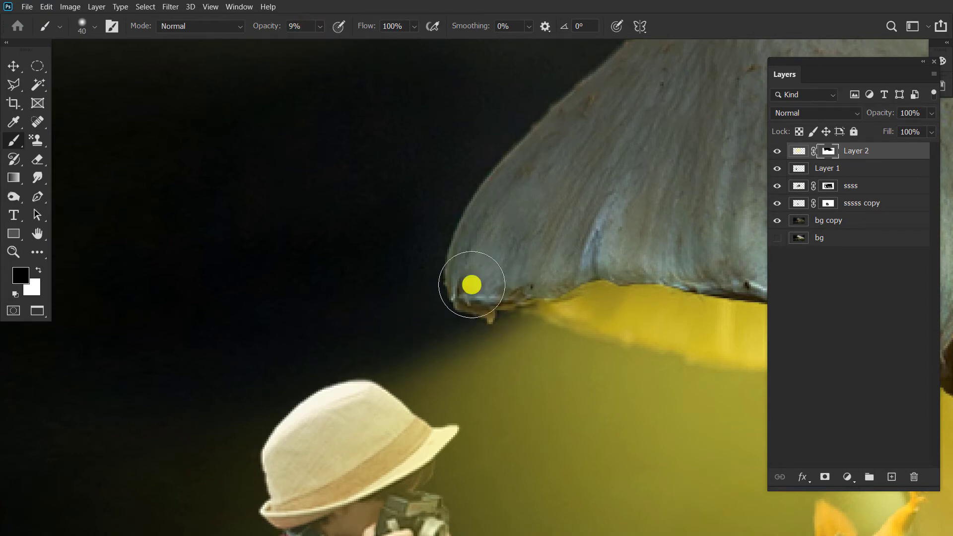
pyautogui.moveTo(605, 275); pyautogui.dragTo(270, 236)
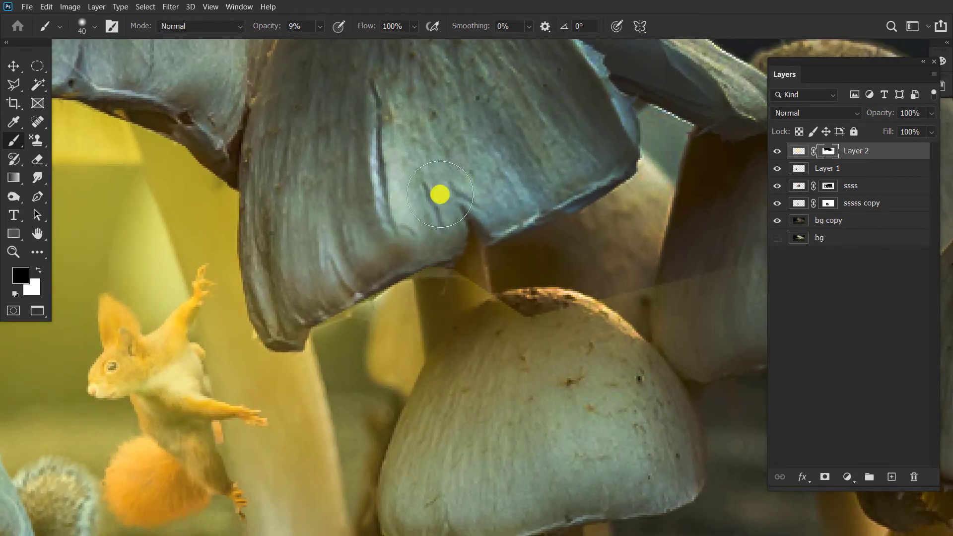
pyautogui.moveTo(362, 242)
pyautogui.mouseDown()
pyautogui.moveTo(481, 273)
pyautogui.moveTo(415, 204)
pyautogui.mouseUp()
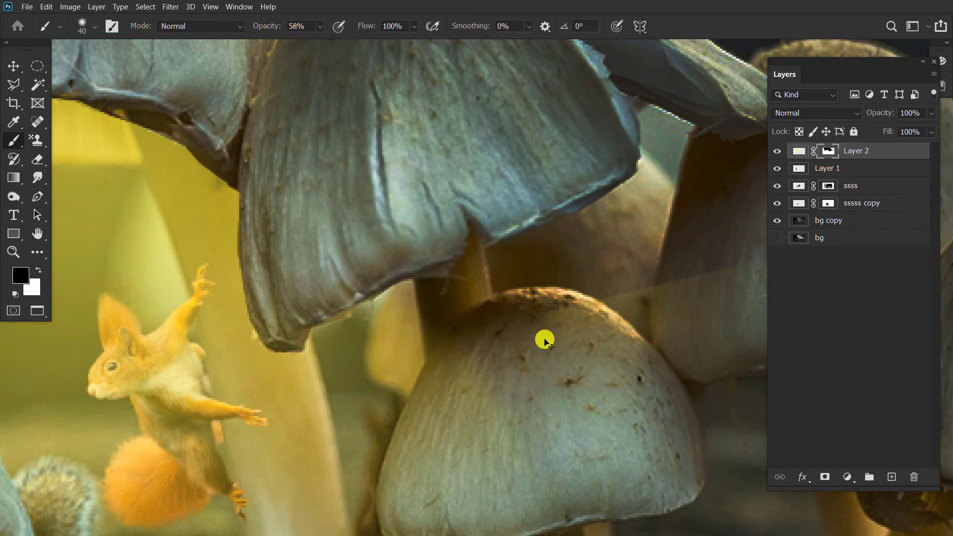
pyautogui.hotkey('ctrl', '0')
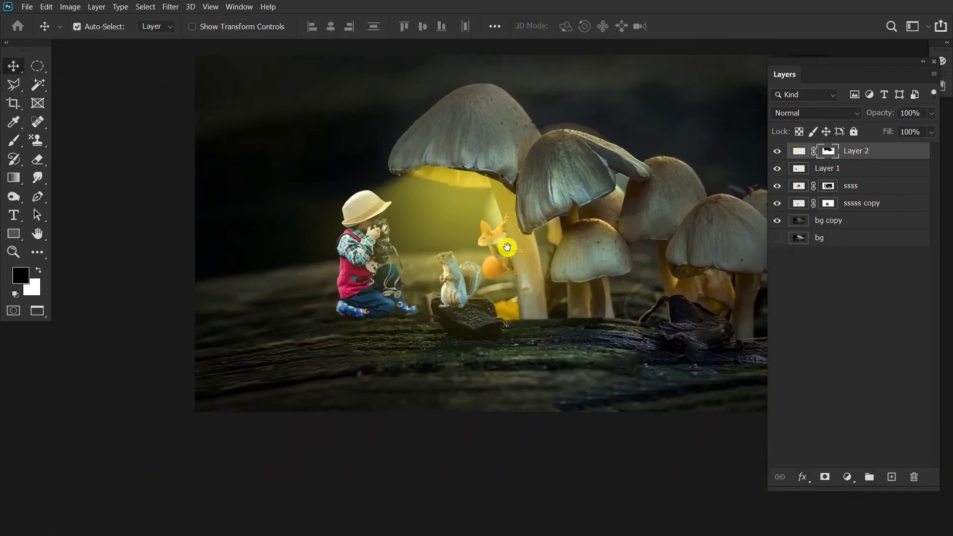
pyautogui.moveTo(476, 308); pyautogui.dragTo(508, 222)
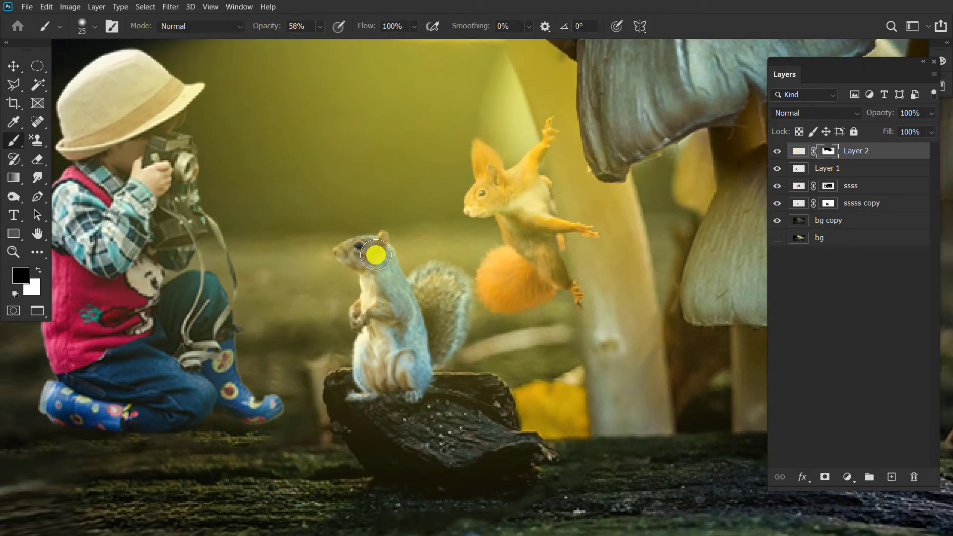
# At 17% brush opacity, restore brown tones on the grey squirrel's head
pyautogui.click(320, 26)
pyautogui.moveTo(322, 42); pyautogui.dragTo(303, 42)
pyautogui.moveTo(351, 251)
pyautogui.mouseDown()
pyautogui.moveTo(394, 313)
pyautogui.moveTo(377, 254)
pyautogui.moveTo(357, 250)
pyautogui.moveTo(438, 299)
pyautogui.moveTo(370, 268)
pyautogui.moveTo(397, 240)
pyautogui.mouseUp()
# Shade around the orange squirrel's eye with a 15 px brush at 14% opacity
pyautogui.press('[')
pyautogui.press('[')
pyautogui.press('[')
pyautogui.click(319, 26)
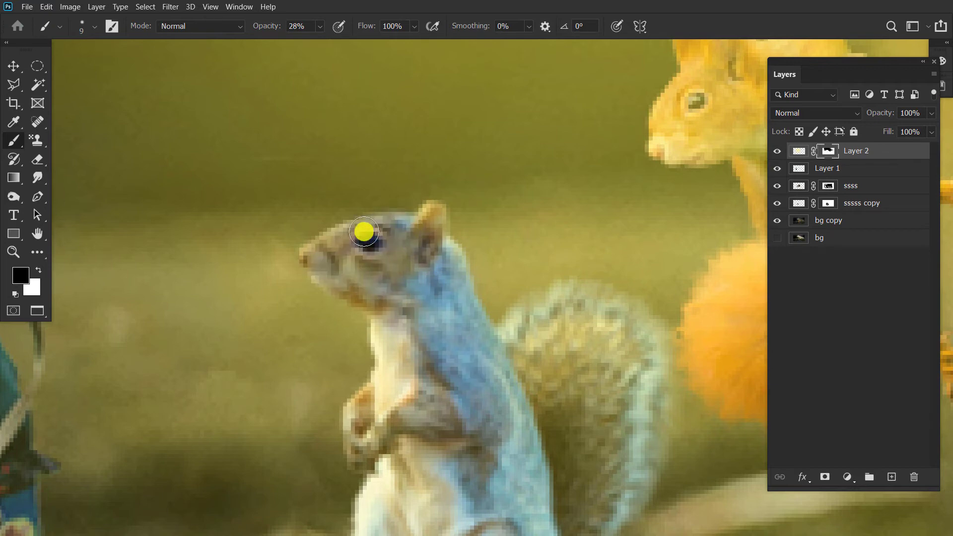
pyautogui.scroll(5, 427, 302)
pyautogui.hscroll(5, 361, 532)
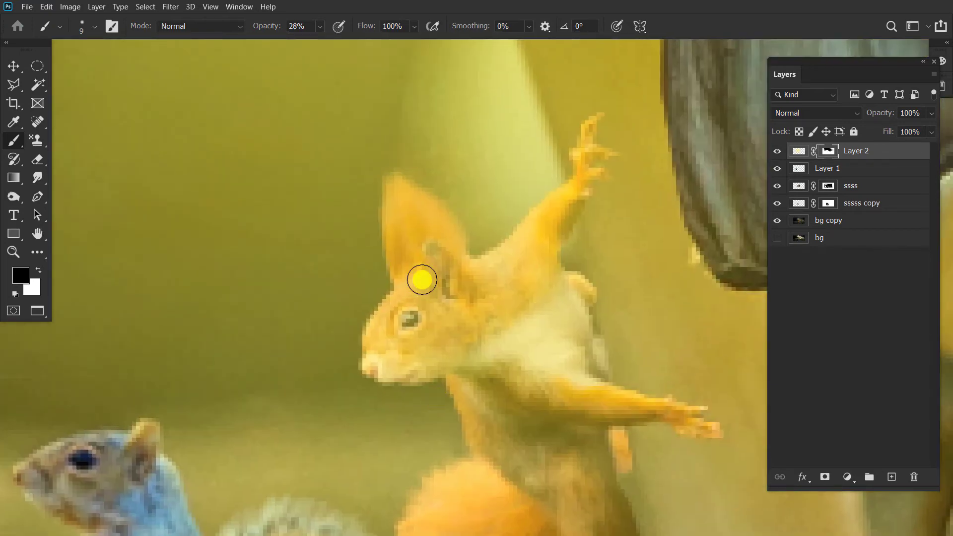
pyautogui.moveTo(327, 43); pyautogui.dragTo(316, 45)
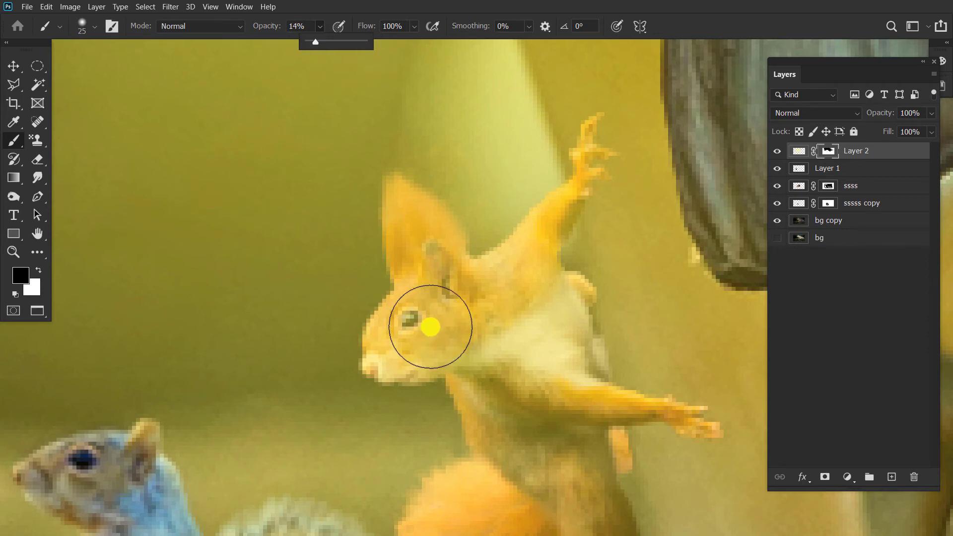
pyautogui.press('[')
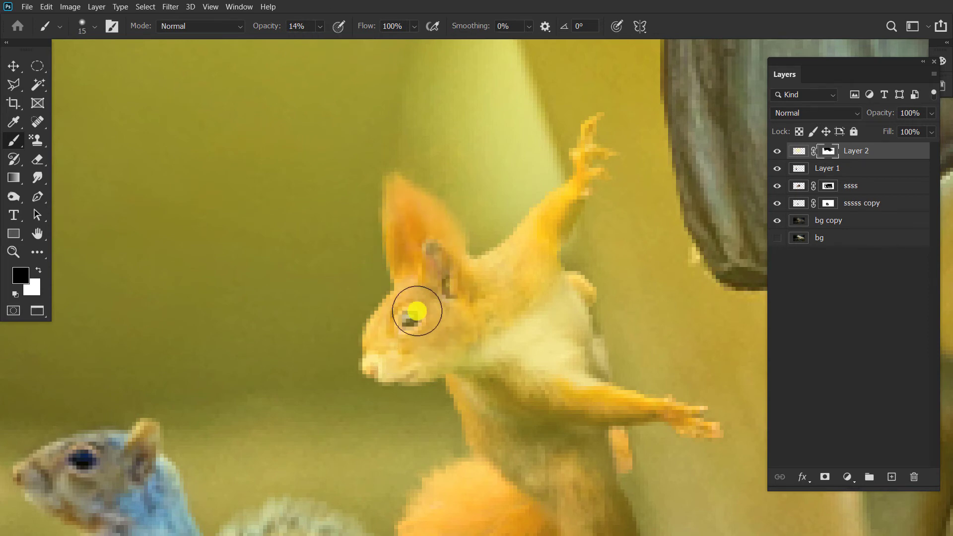
pyautogui.click(414, 316)
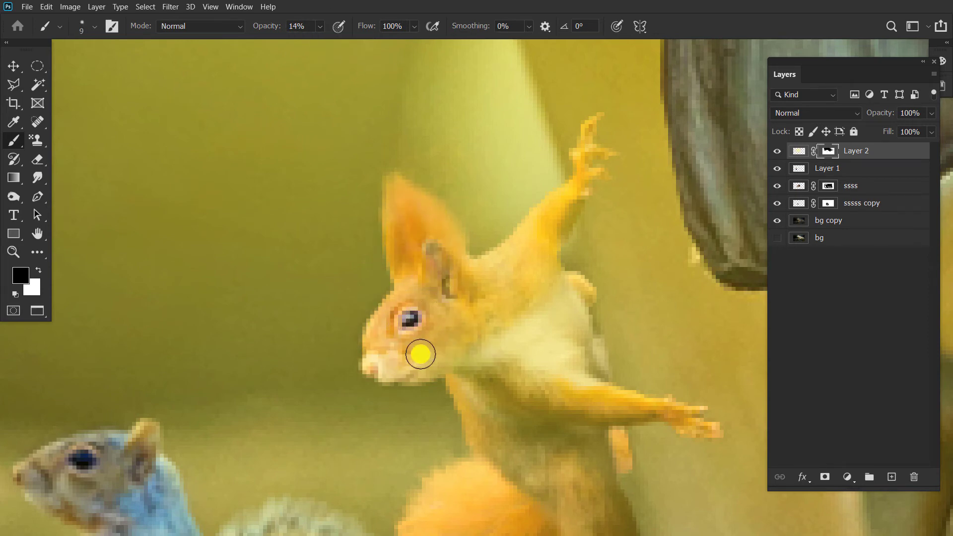
# Shade the orange squirrel's chest, belly, body and outstretched arm, then fit the view
pyautogui.moveTo(513, 346)
pyautogui.mouseDown()
pyautogui.moveTo(582, 437)
pyautogui.moveTo(555, 253)
pyautogui.mouseUp()
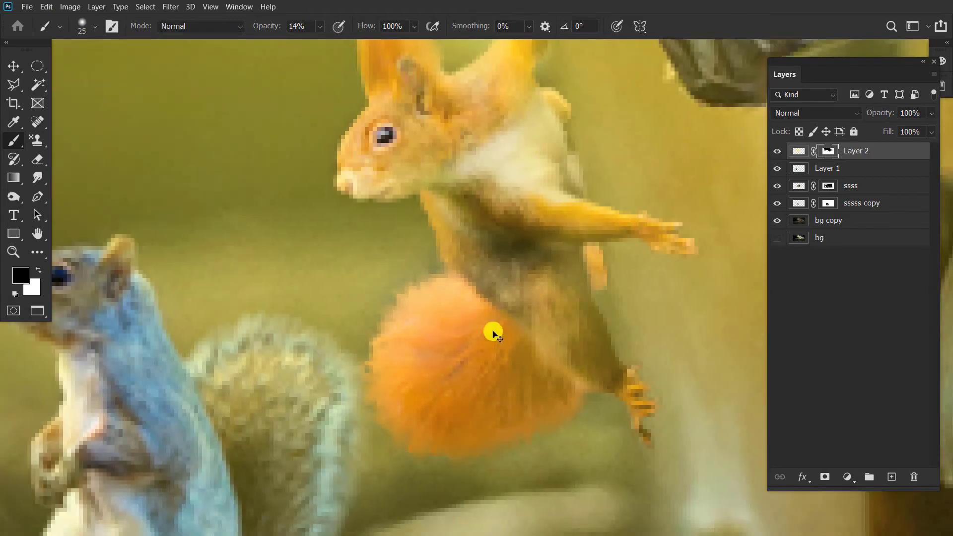
pyautogui.moveTo(493, 334)
pyautogui.mouseDown()
pyautogui.moveTo(535, 317)
pyautogui.moveTo(525, 251)
pyautogui.moveTo(481, 397)
pyautogui.moveTo(470, 214)
pyautogui.mouseUp()
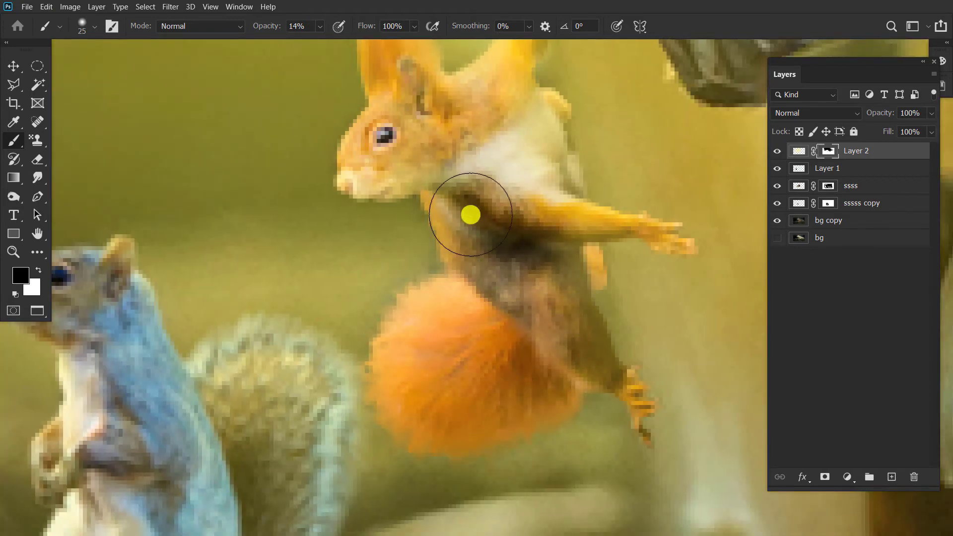
pyautogui.hscroll(3, 485, 160)
pyautogui.press('[')
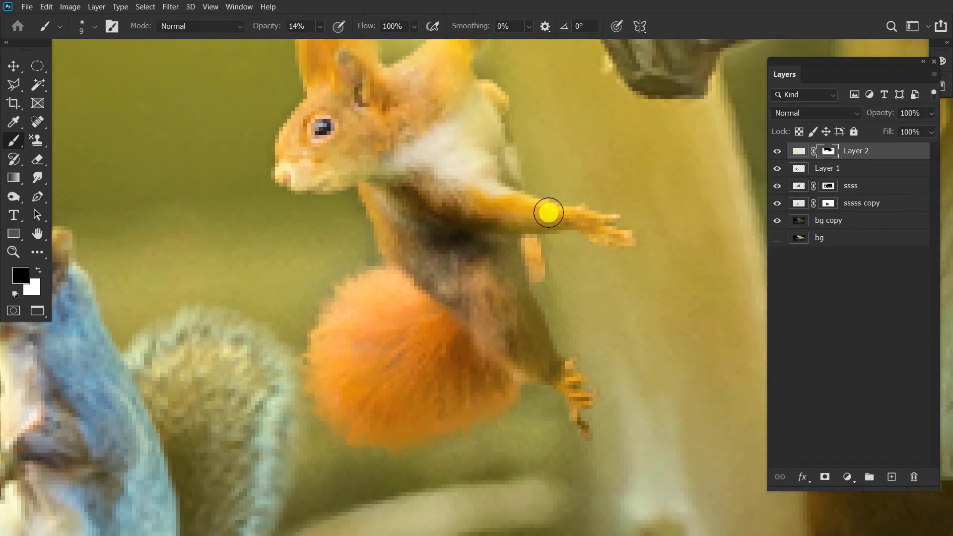
pyautogui.moveTo(549, 213)
pyautogui.mouseDown()
pyautogui.moveTo(563, 215)
pyautogui.moveTo(497, 211)
pyautogui.moveTo(549, 219)
pyautogui.moveTo(492, 290)
pyautogui.mouseUp()
pyautogui.scroll(5, 578, 233)
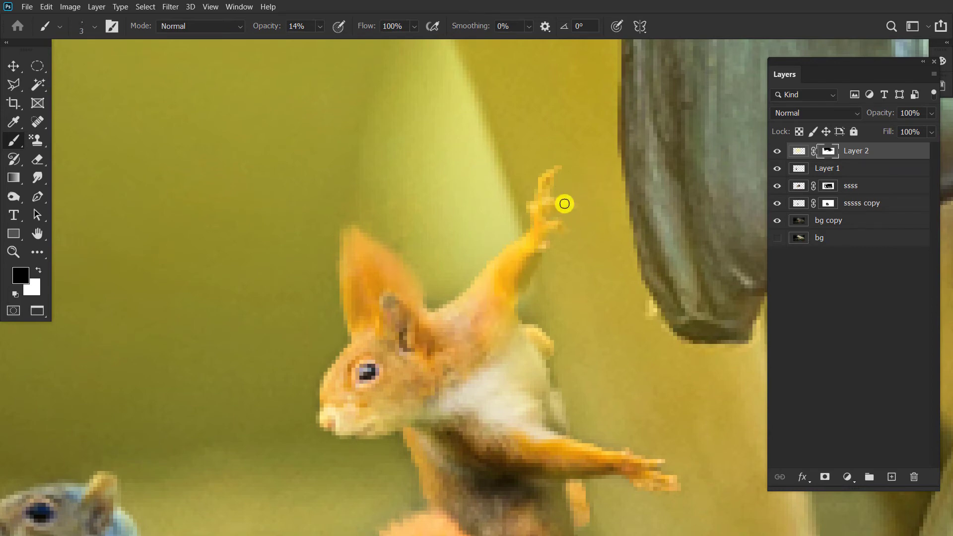
pyautogui.hotkey('ctrl', '0')
# Frame the boy and squirrels, then lower the duplicated glow layer to 33% opacity
pyautogui.press('v')
pyautogui.hotkey('ctrl', '-')
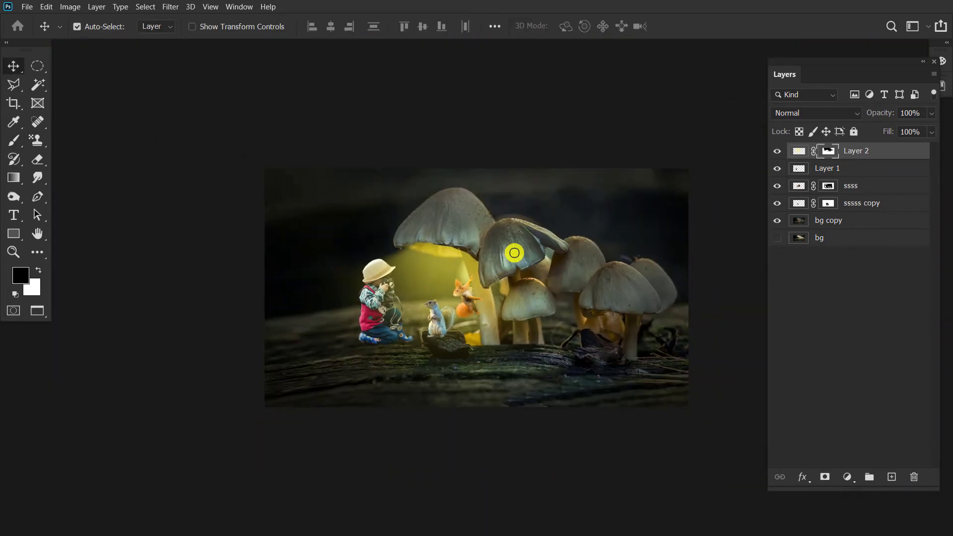
pyautogui.scroll(2, 510, 251)
pyautogui.scroll(-2, 510, 270)
pyautogui.hotkey('ctrl', '+')
pyautogui.hotkey('ctrl', '+')
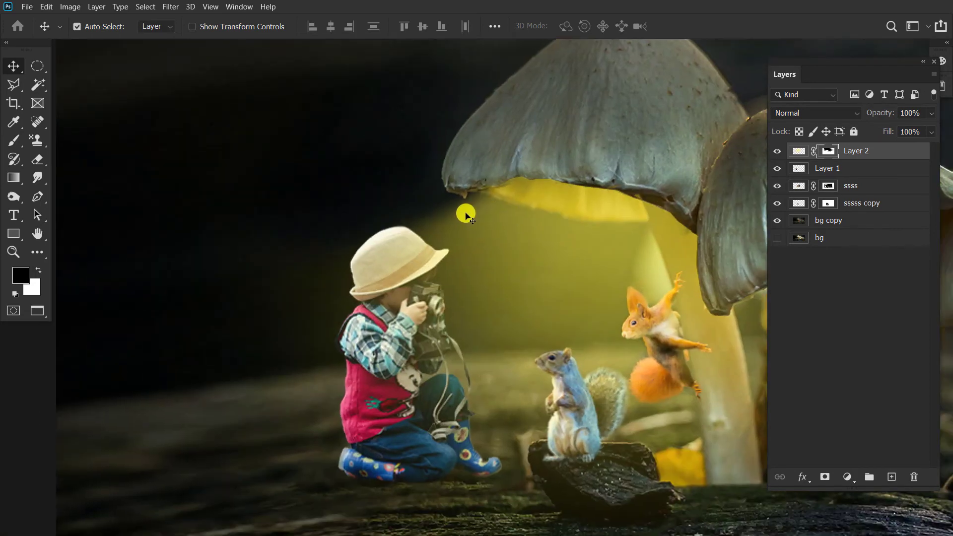
pyautogui.press('b')
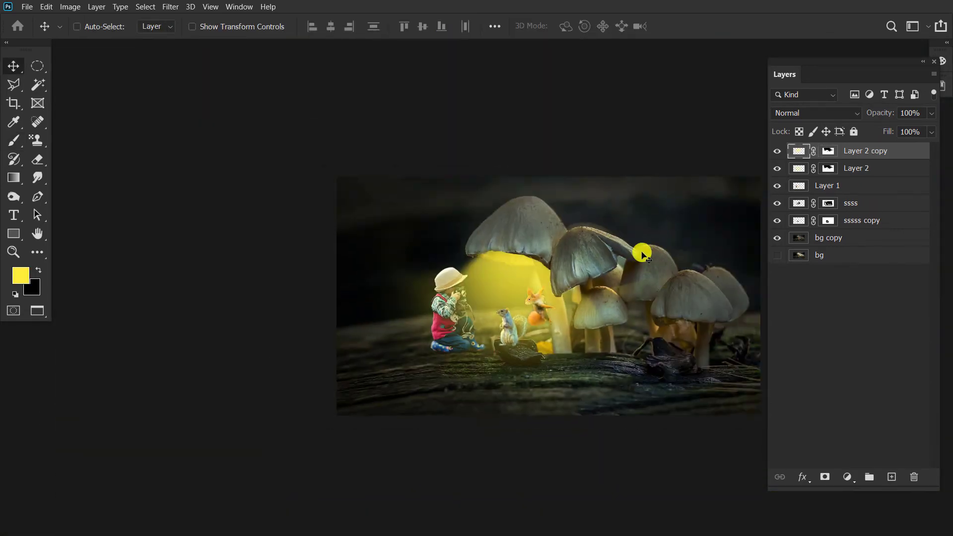
pyautogui.moveTo(925, 131); pyautogui.dragTo(891, 131)
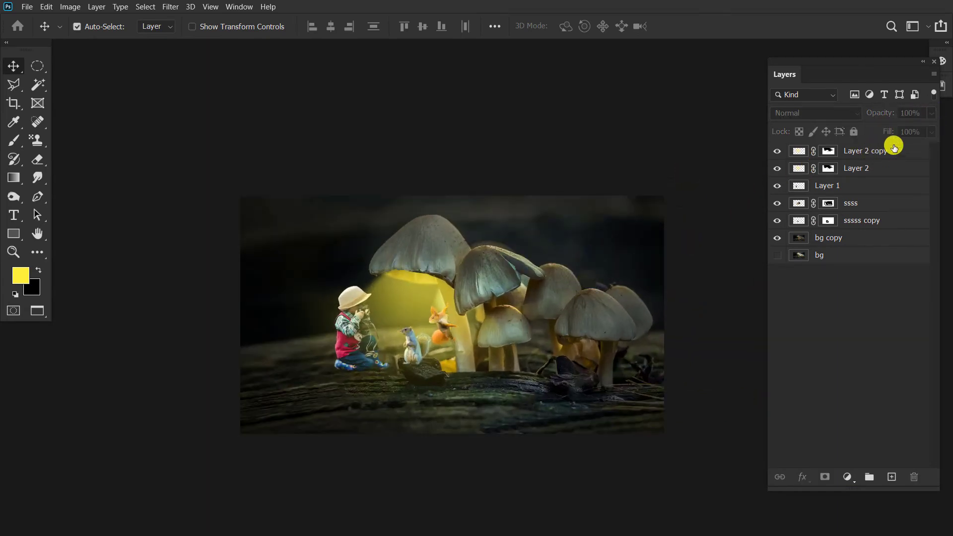
# Add an Exposure adjustment layer set to +0,44
pyautogui.click(847, 477)
pyautogui.click(876, 332)
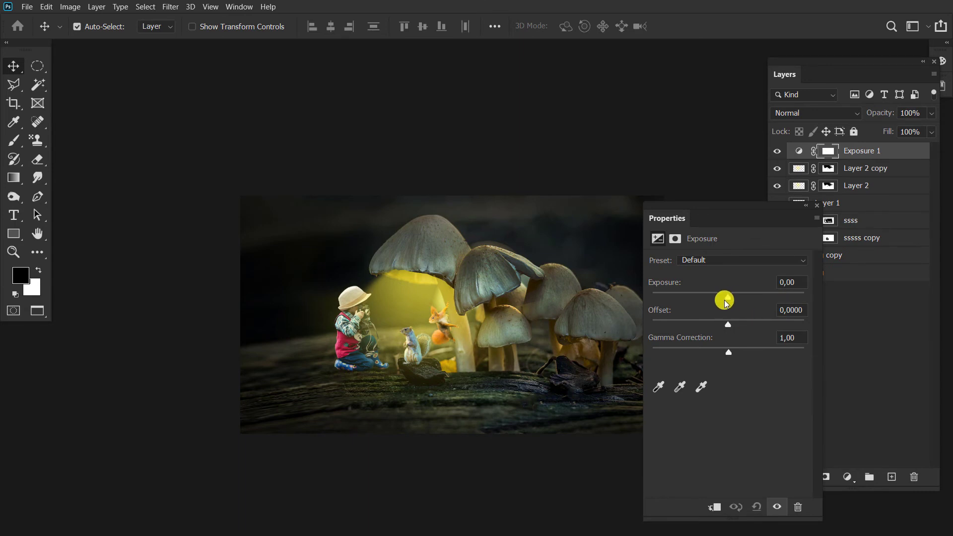
pyautogui.moveTo(724, 301)
pyautogui.mouseDown()
pyautogui.moveTo(733, 297)
pyautogui.moveTo(719, 323)
pyautogui.moveTo(732, 352)
pyautogui.mouseUp()
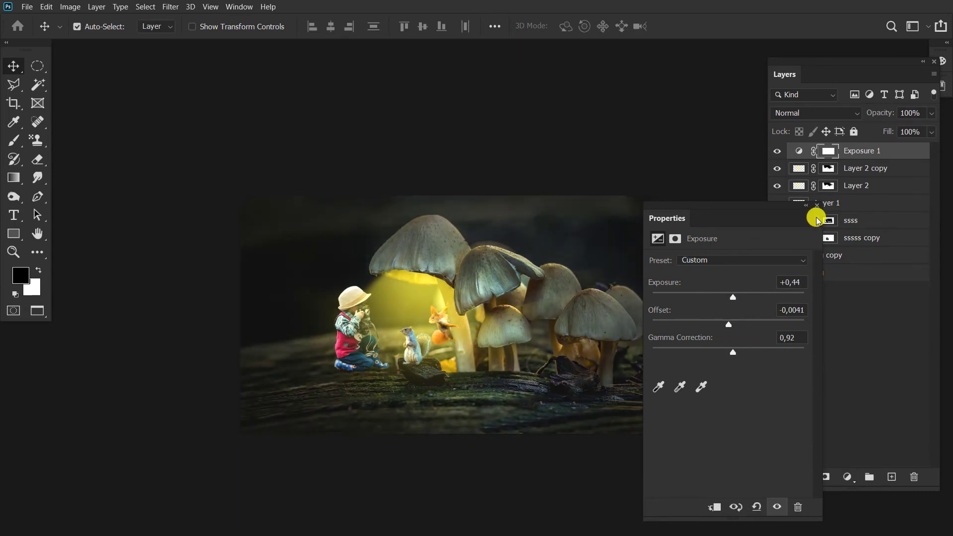
pyautogui.click(816, 205)
# Add a Brightness/Contrast adjustment layer with Brightness 9
pyautogui.click(847, 476)
pyautogui.click(858, 302)
pyautogui.moveTo(727, 296); pyautogui.dragTo(733, 304)
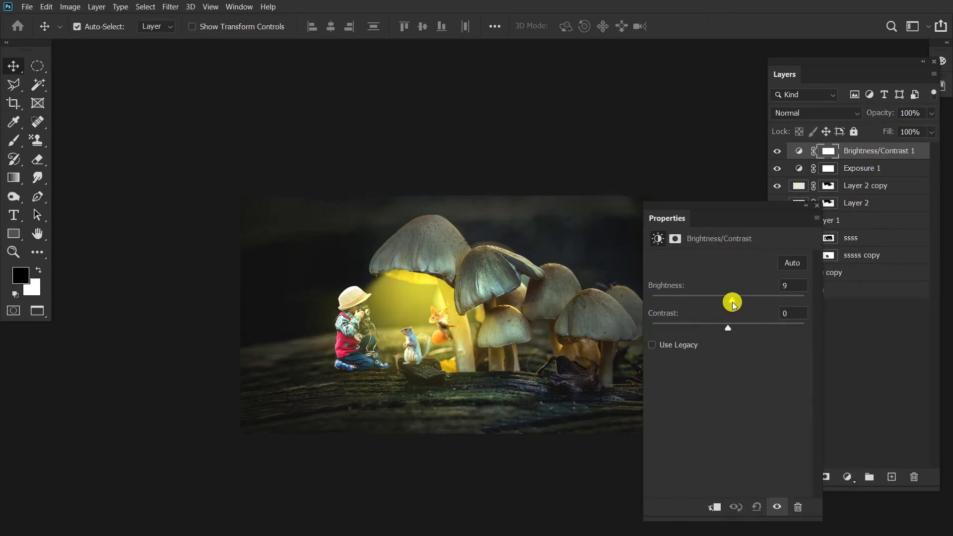
pyautogui.click(816, 205)
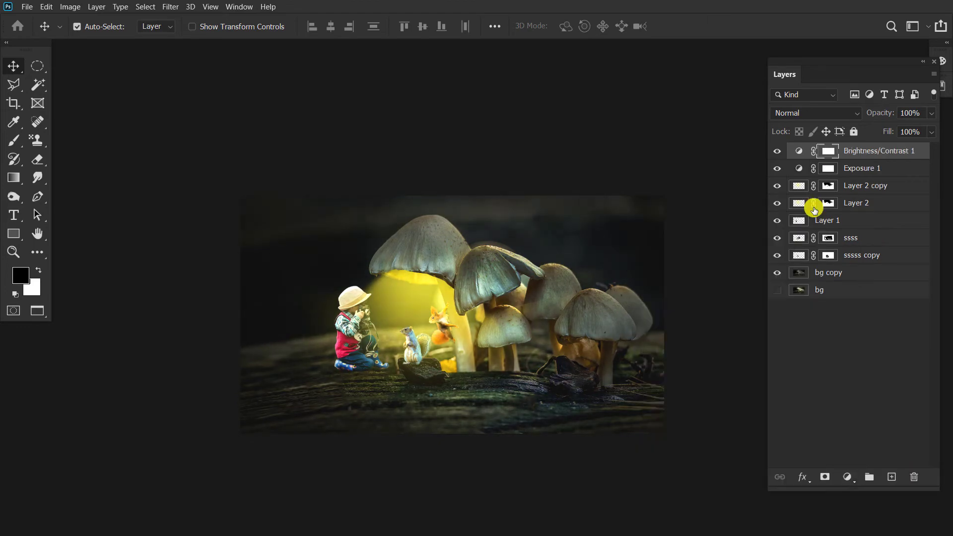
pyautogui.click(858, 185)
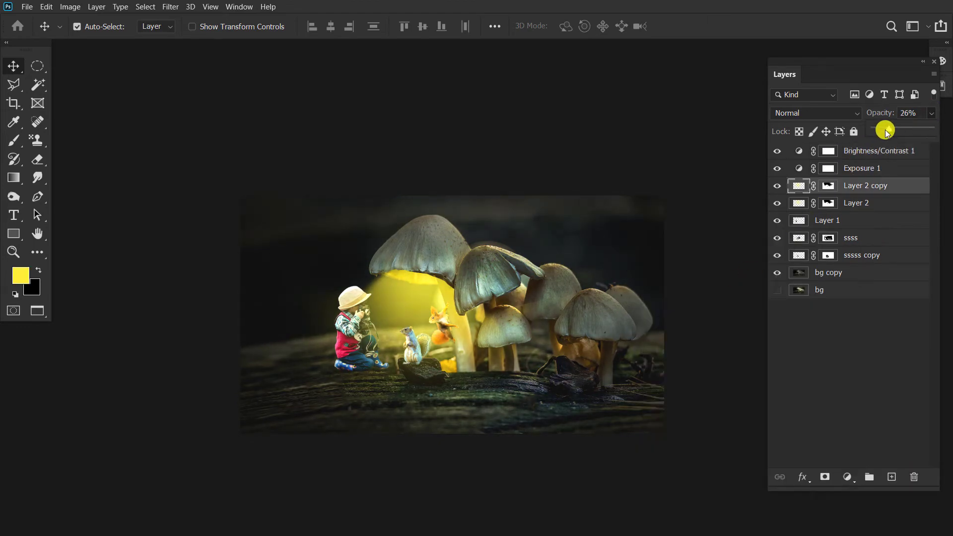
# Fade Layer 2 copy to 0% and delete it
pyautogui.moveTo(886, 132); pyautogui.dragTo(844, 133)
pyautogui.moveTo(881, 190); pyautogui.dragTo(913, 477)
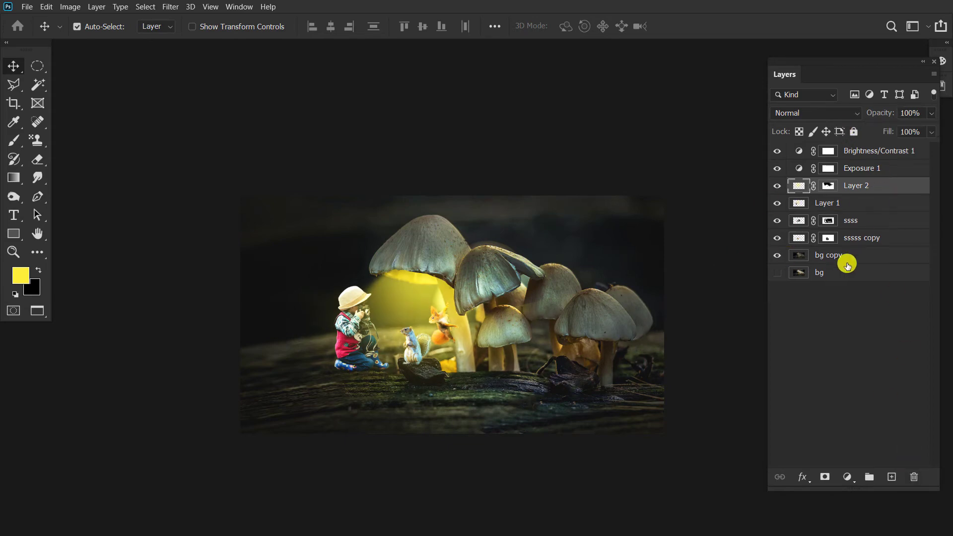
pyautogui.hotkey('ctrl', '-')
# Set the Burn tool to Highlights with bg copy as the active layer
pyautogui.click(340, 207)
pyautogui.click(14, 196)
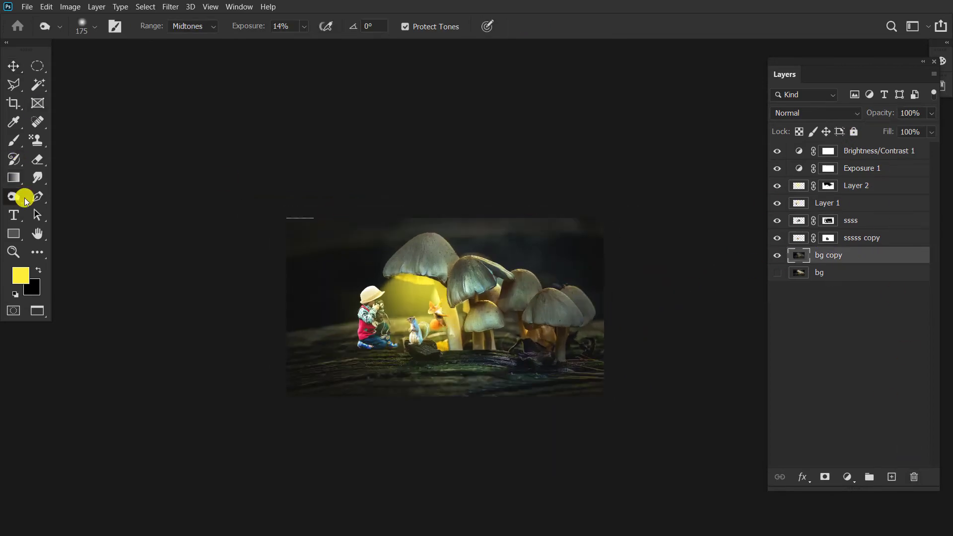
pyautogui.click(193, 26)
pyautogui.click(201, 60)
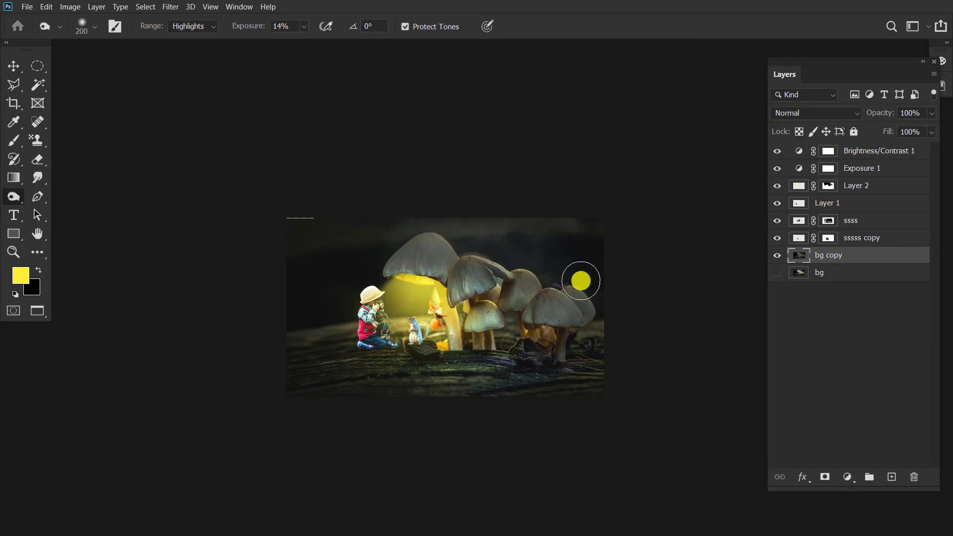
pyautogui.scroll(5, 618, 257)
pyautogui.scroll(2, 417, 325)
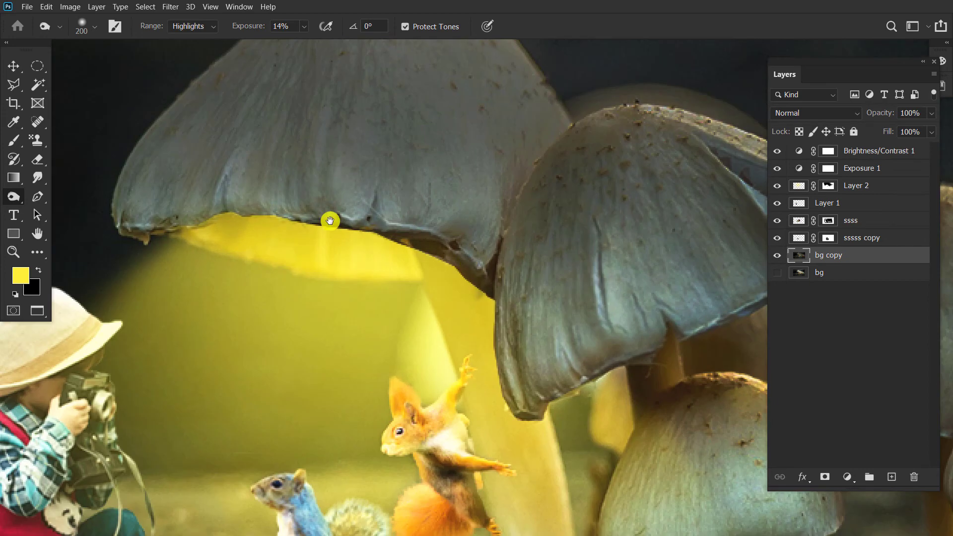
# Switch to the Blur tool and target Layer 2's glow mask with default colours
pyautogui.click(37, 178)
pyautogui.click(776, 186)
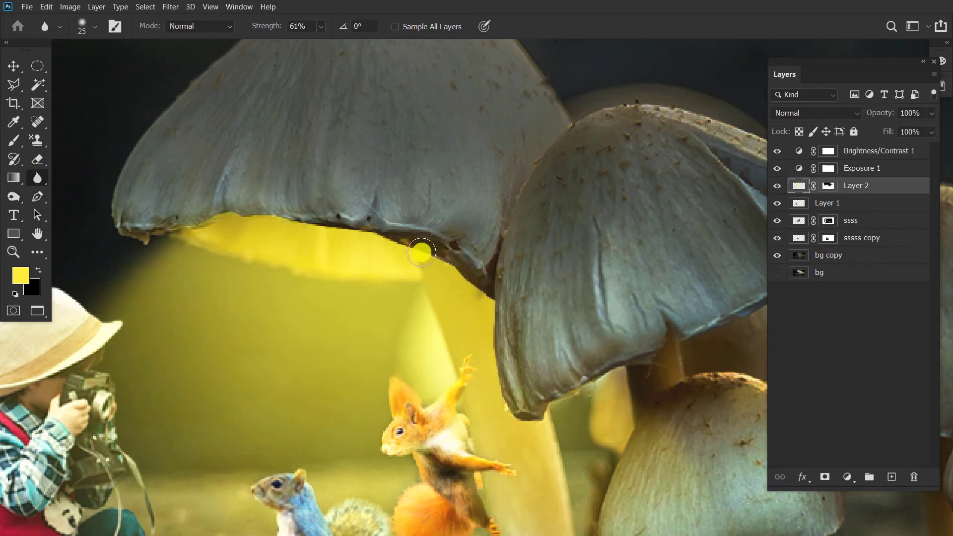
pyautogui.click(321, 26)
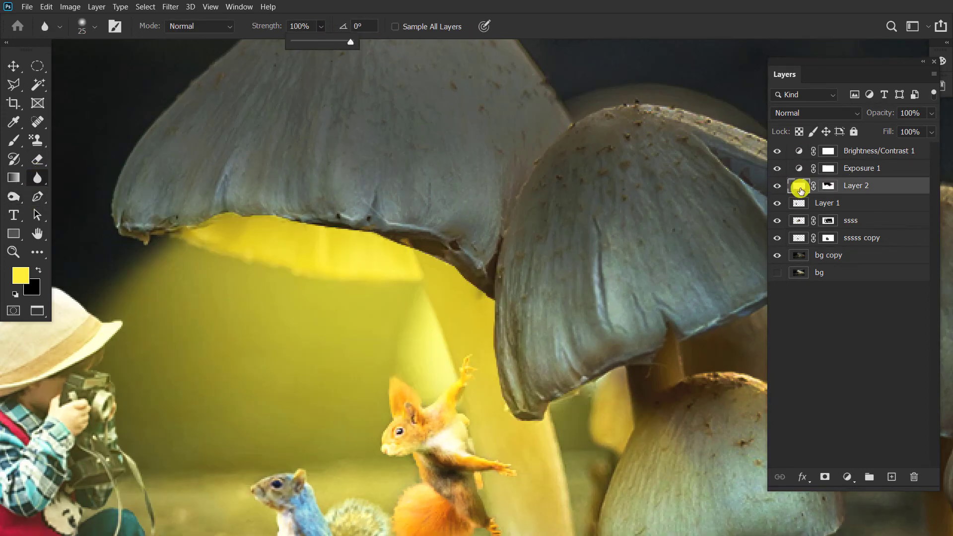
pyautogui.click(827, 186)
pyautogui.press('d')
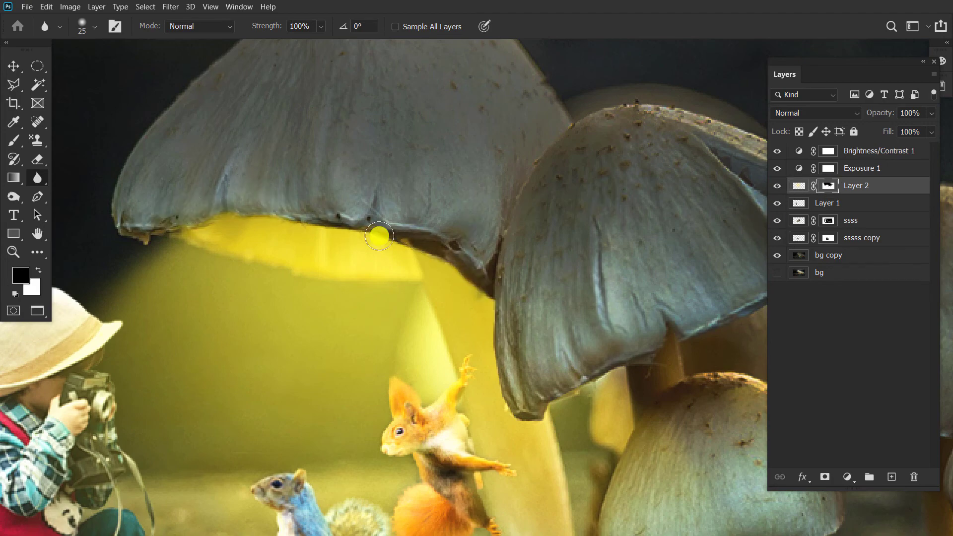
pyautogui.scroll(-5, 190, 242)
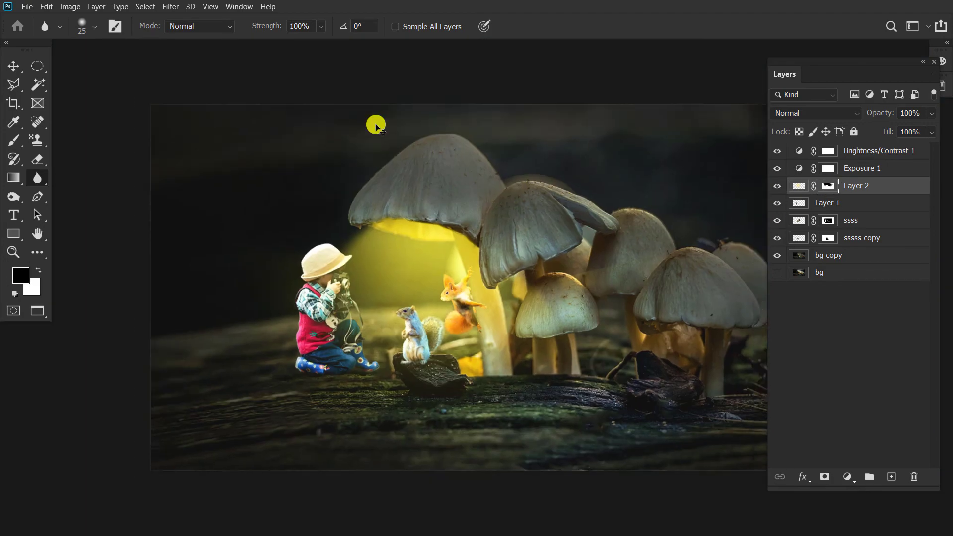
pyautogui.scroll(-2, 538, 319)
pyautogui.scroll(2, 347, 269)
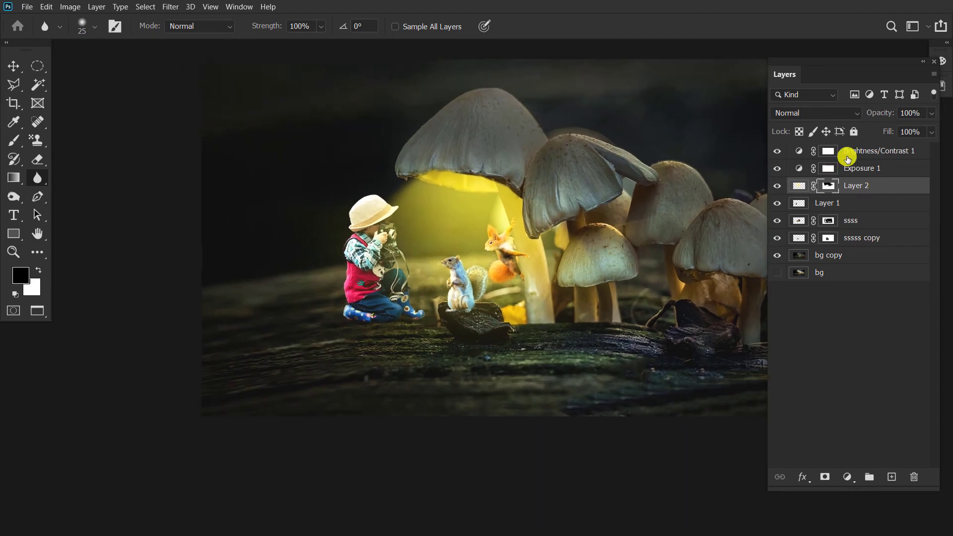
# Check Layer 1's visibility, select it, and pick the Dodge tool
pyautogui.click(777, 203)
pyautogui.click(846, 203)
pyautogui.press('v')
pyautogui.press('o')
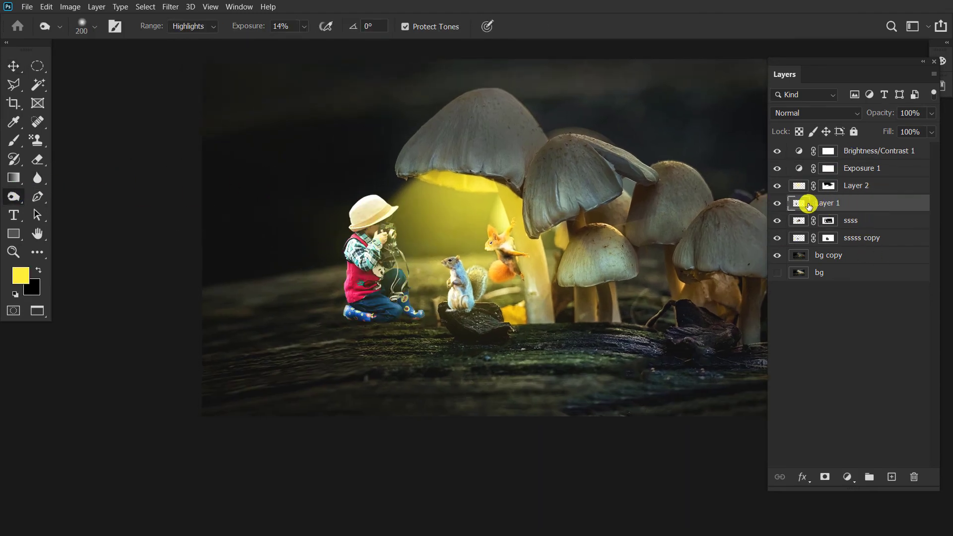
# Add a layer mask to Layer 1 and an Exposure adjustment layer
pyautogui.click(824, 477)
pyautogui.press('d')
pyautogui.scroll(2, 347, 243)
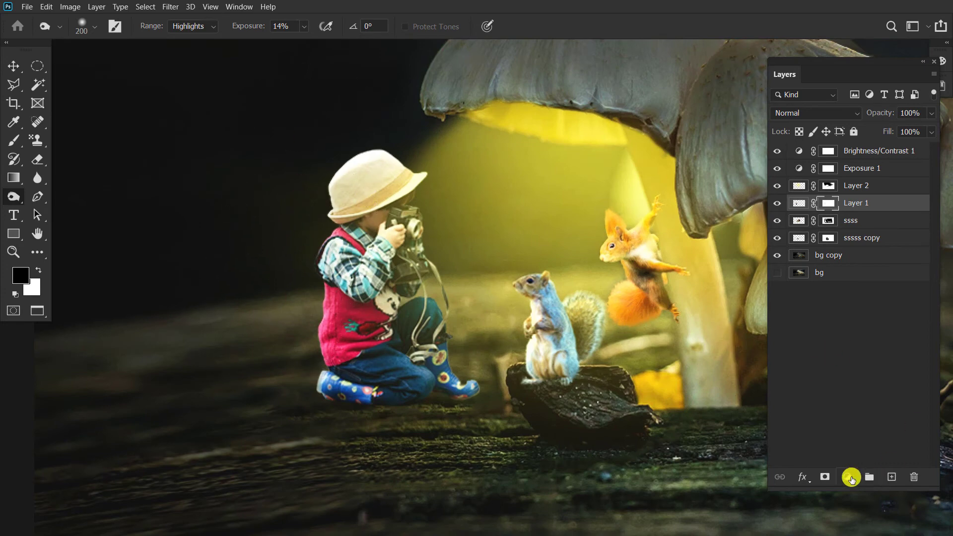
pyautogui.click(852, 478)
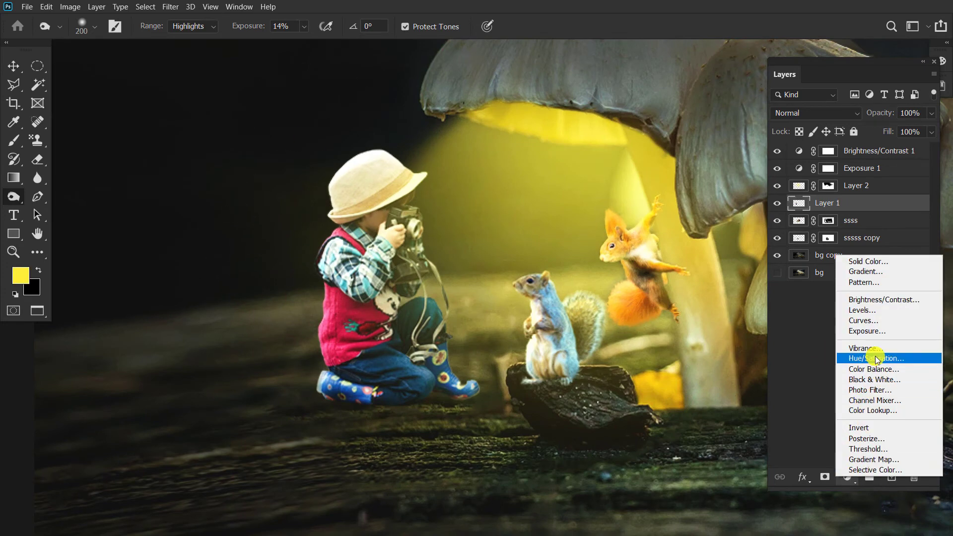
pyautogui.click(875, 331)
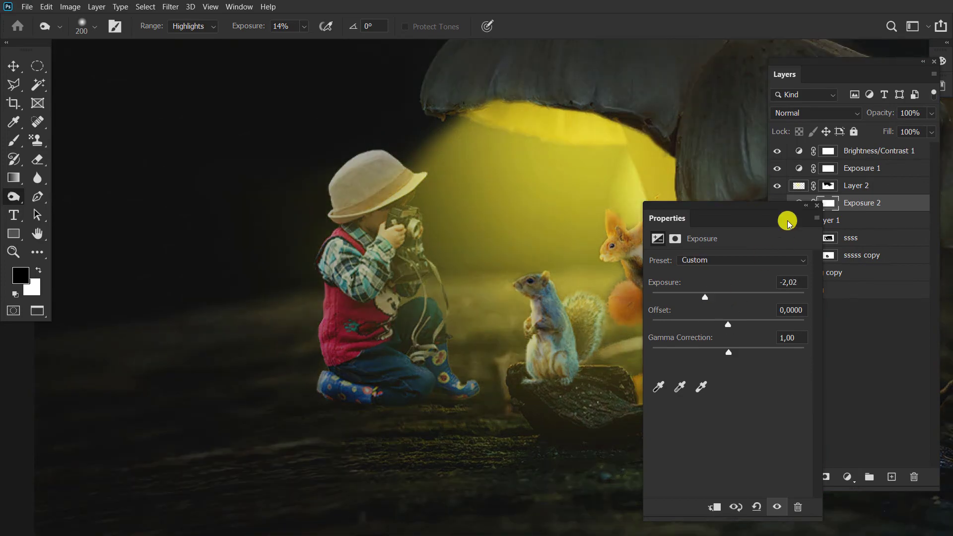
pyautogui.click(816, 205)
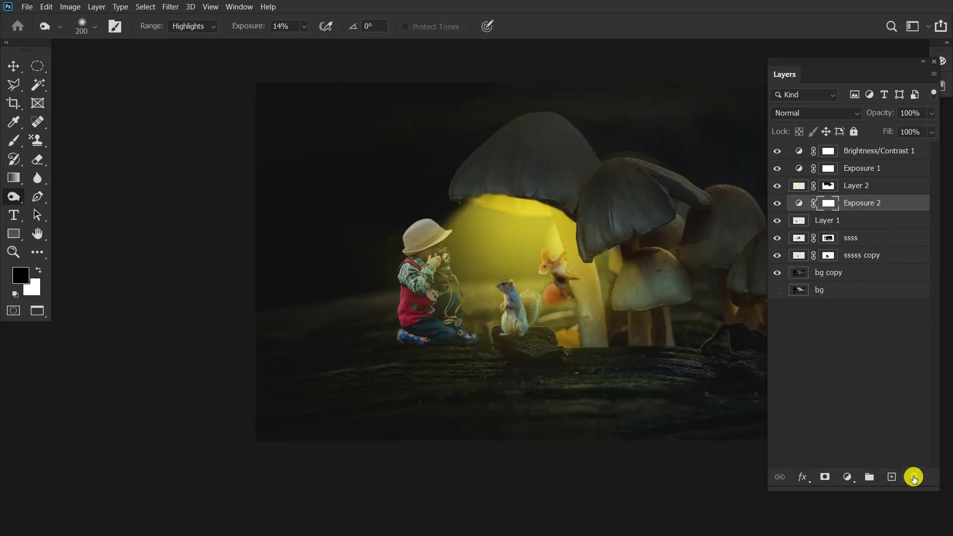
pyautogui.scroll(4, 414, 271)
# Shrink the brush to 90 and select the Brightness/Contrast 1 mask
pyautogui.press('[')
pyautogui.press('[')
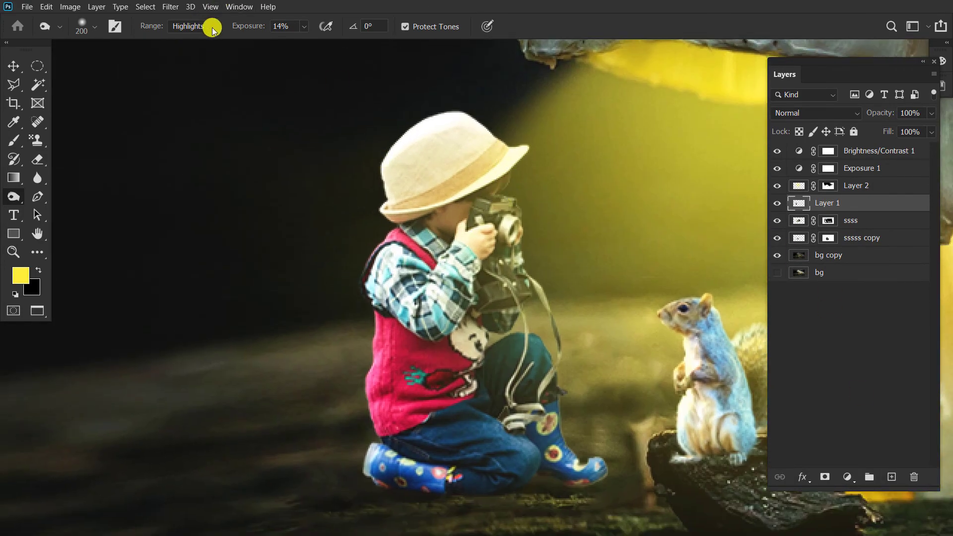
pyautogui.press('[')
pyautogui.press('[')
pyautogui.press('[')
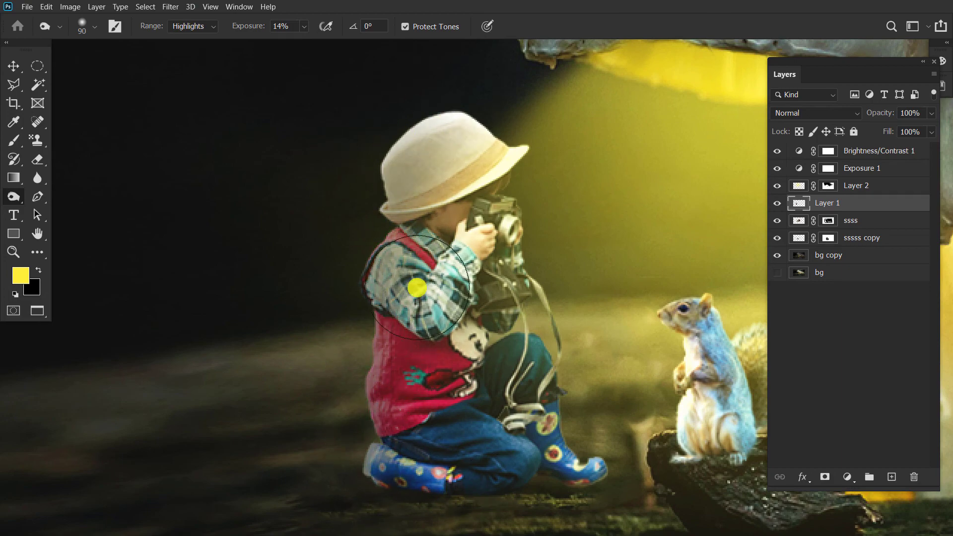
pyautogui.hotkey('ctrl', '-')
pyautogui.hotkey('ctrl', '+')
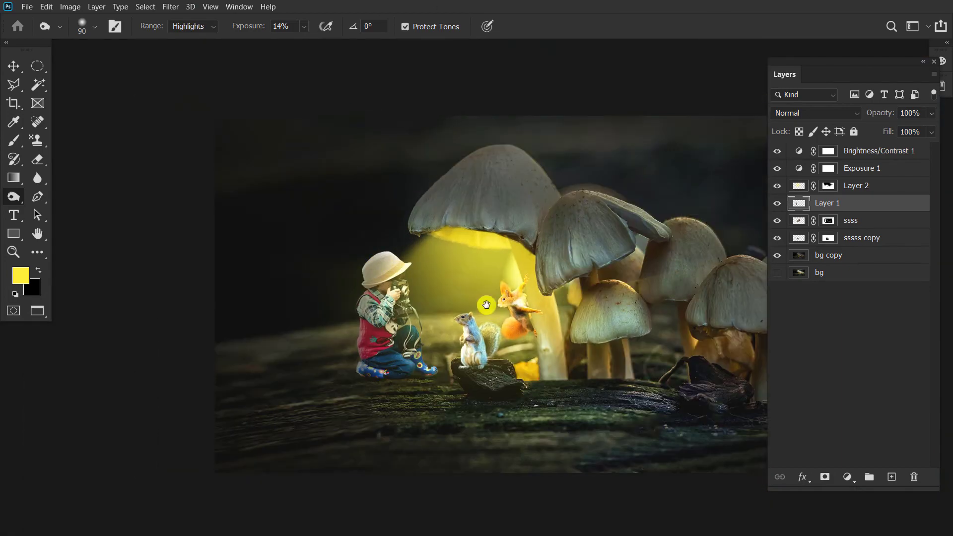
pyautogui.press('v')
pyautogui.click(874, 154)
pyautogui.scroll(-3, 511, 304)
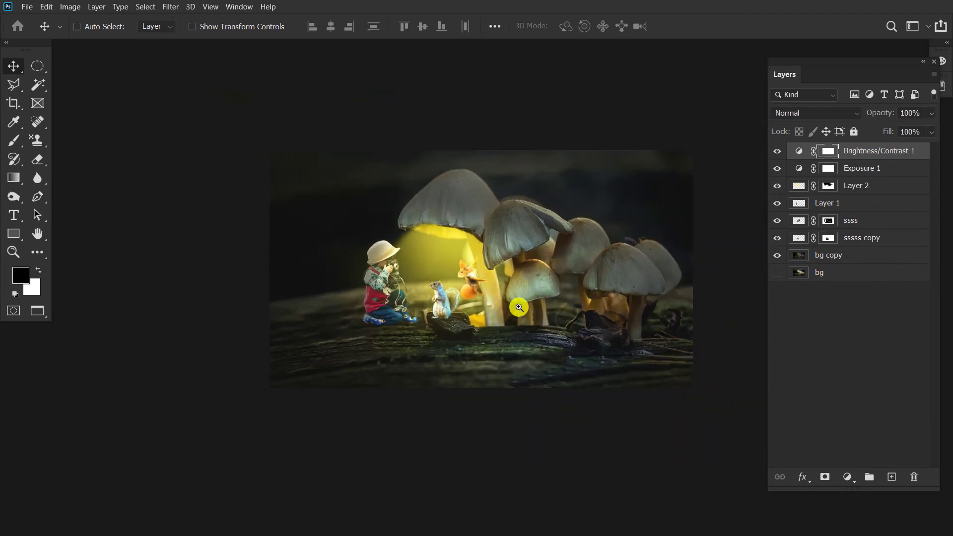
pyautogui.scroll(5, 500, 287)
# Try moving Layer 2, Layer 1 and ssss above Exposure 1, then undo it
pyautogui.click(863, 187)
pyautogui.moveTo(862, 190)
pyautogui.mouseDown()
pyautogui.moveTo(862, 203)
pyautogui.moveTo(866, 185)
pyautogui.mouseUp()
pyautogui.keyDown('shift'); pyautogui.click(853, 218); pyautogui.keyUp('shift')
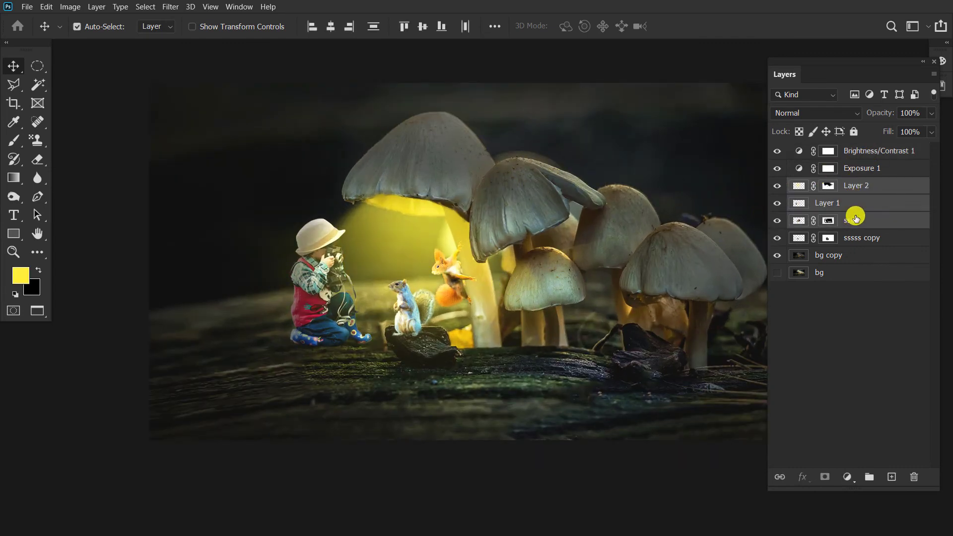
pyautogui.moveTo(854, 217); pyautogui.dragTo(854, 169)
pyautogui.hotkey('ctrl', 'z')
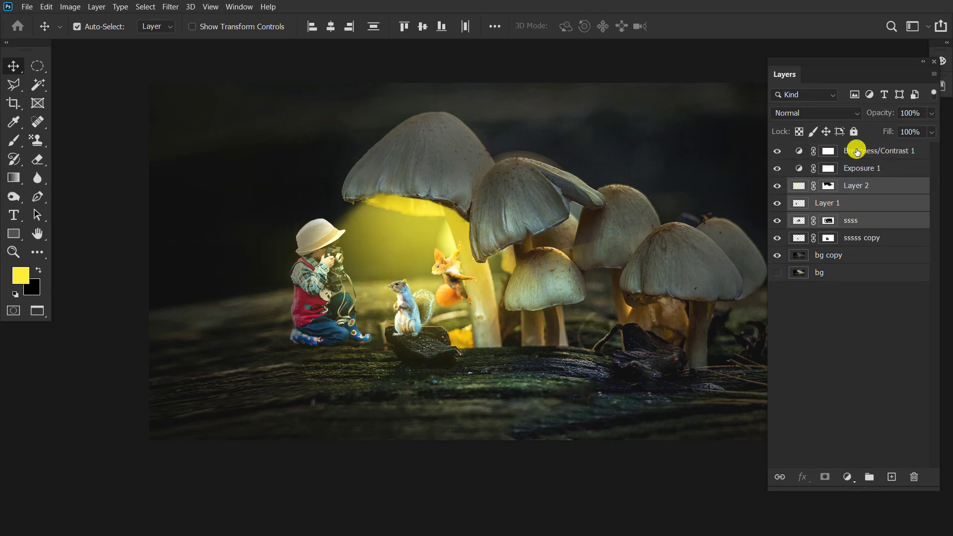
# Raise Brightness/Contrast 1's contrast from 52 to 66
pyautogui.doubleClick(795, 152)
pyautogui.moveTo(767, 328); pyautogui.dragTo(778, 325)
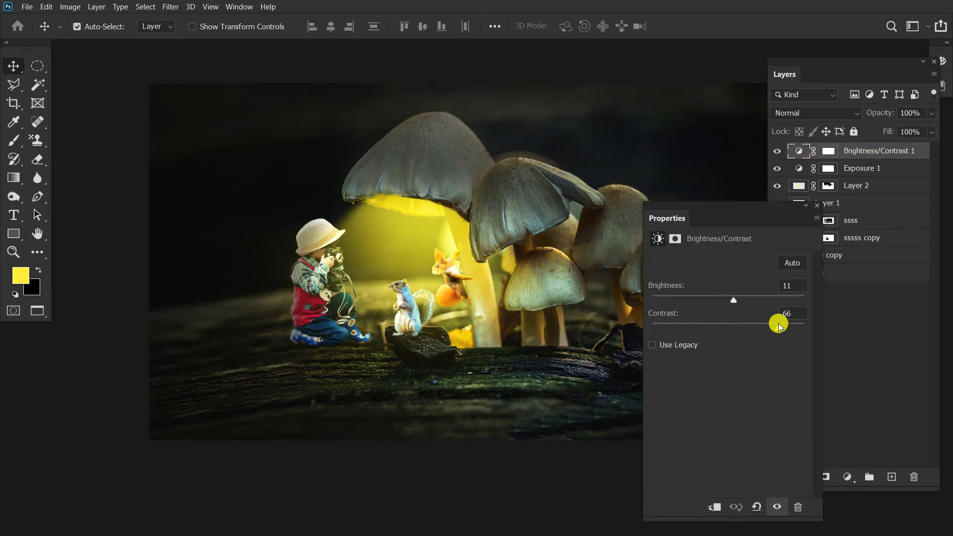
pyautogui.click(816, 205)
pyautogui.scroll(-5, 467, 276)
pyautogui.scroll(5, 623, 304)
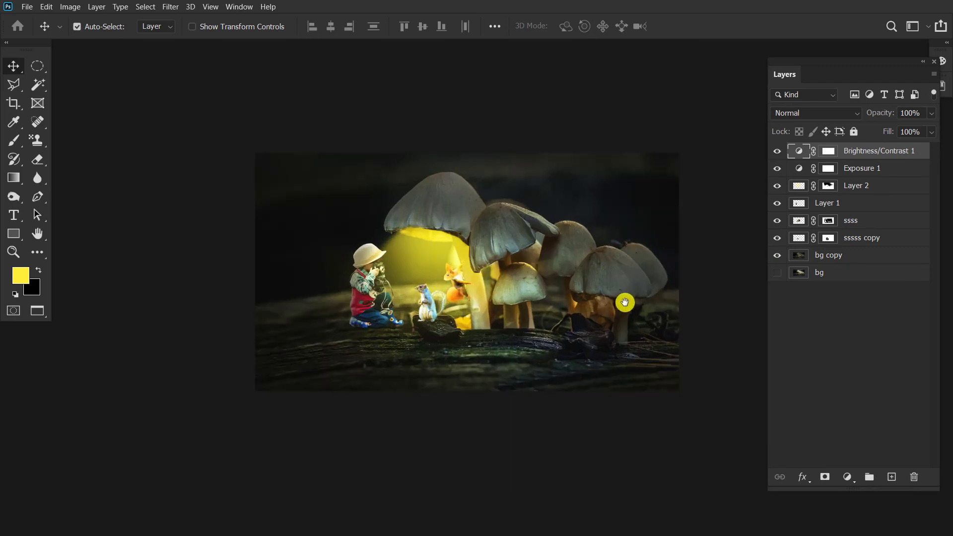
pyautogui.scroll(3, 462, 278)
# Compare the boy and squirrel layers, then show Layer 2 and select its mask
pyautogui.click(777, 203)
pyautogui.click(777, 203)
pyautogui.click(777, 221)
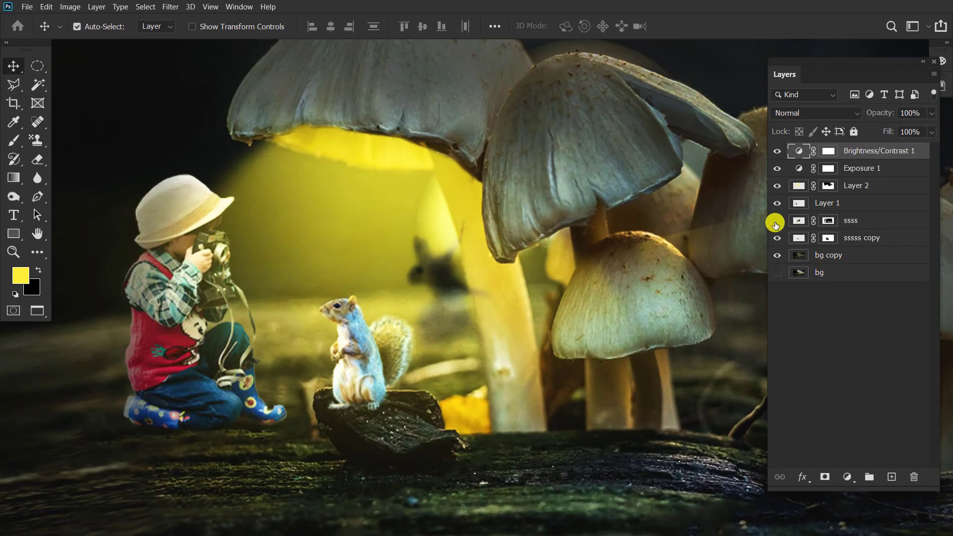
pyautogui.keyDown('ctrl'); pyautogui.click(718, 242); pyautogui.keyUp('ctrl')
pyautogui.scroll(-2, 654, 236)
pyautogui.scroll(-3, 760, 221)
pyautogui.click(777, 220)
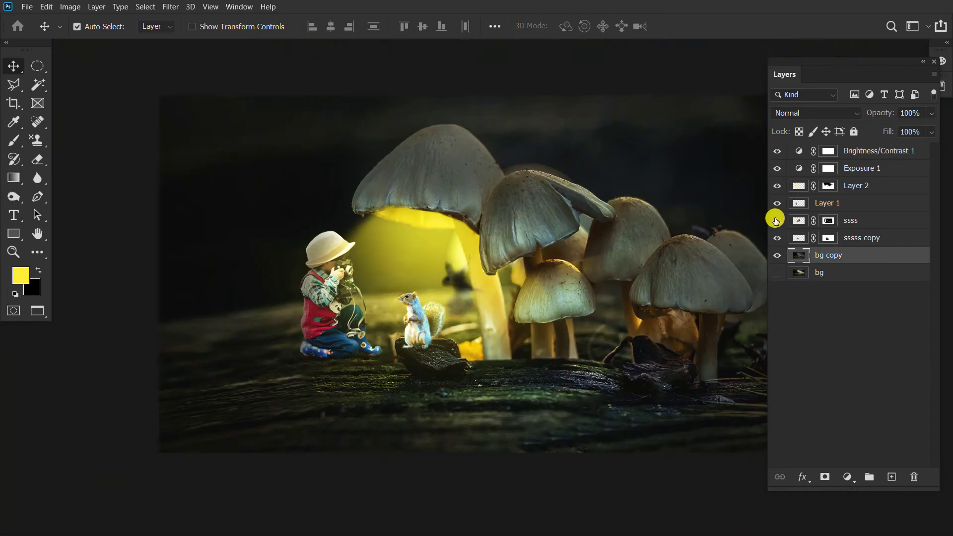
pyautogui.click(778, 187)
pyautogui.click(828, 186)
# Set a black brush at 100% opacity for Layer 2's mask, then select the ssss layer
pyautogui.press('b')
pyautogui.press('d')
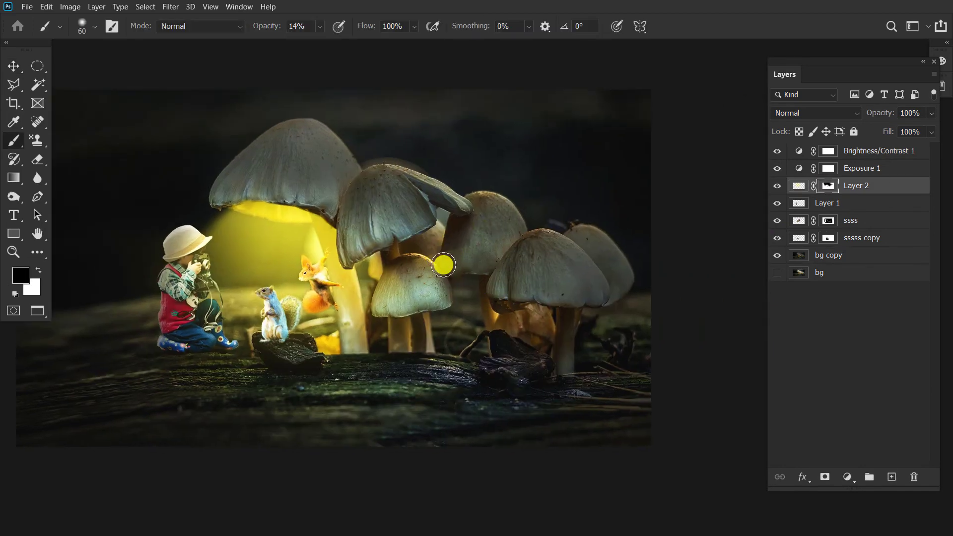
pyautogui.moveTo(320, 26); pyautogui.dragTo(397, 43)
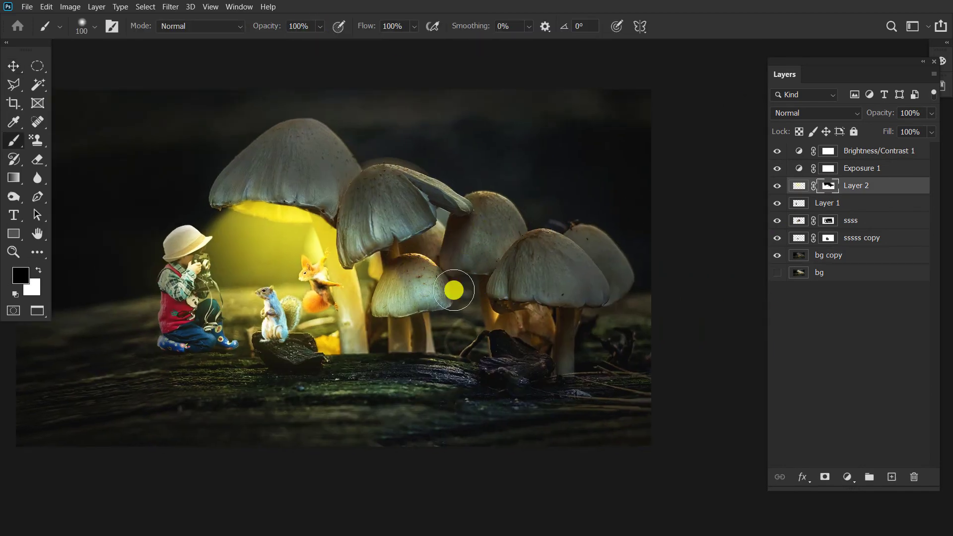
pyautogui.keyDown('ctrl'); pyautogui.click(798, 185); pyautogui.keyUp('ctrl')
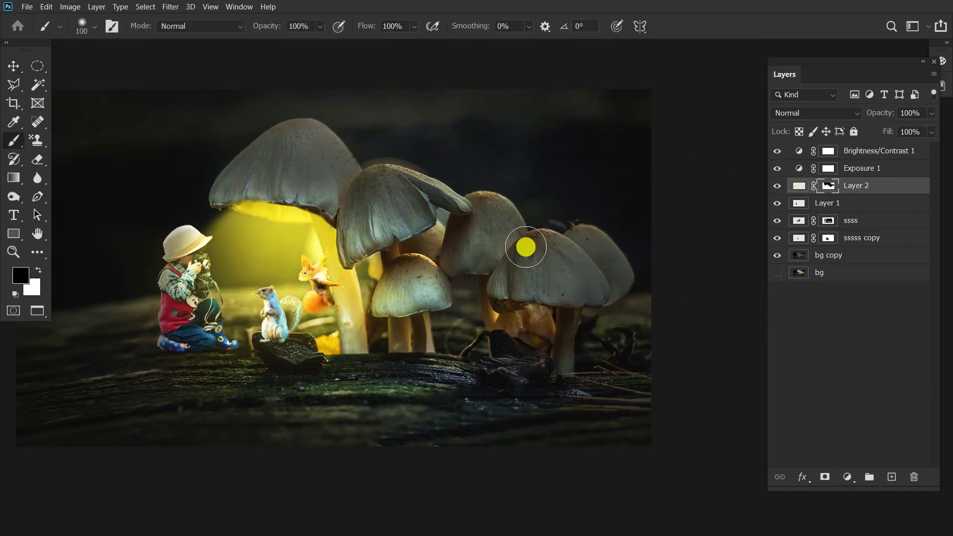
pyautogui.press('v')
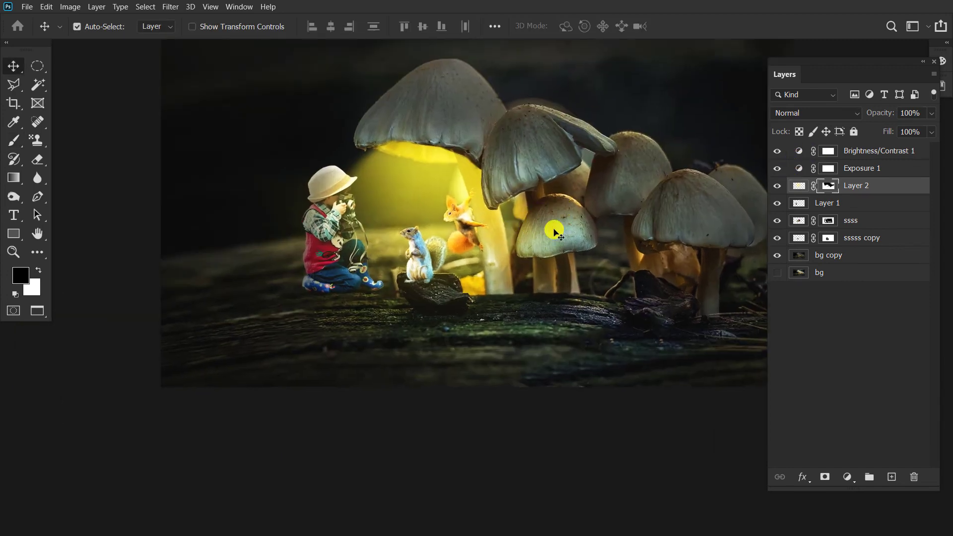
pyautogui.scroll(-3, 560, 233)
pyautogui.hotkey('ctrl', '+')
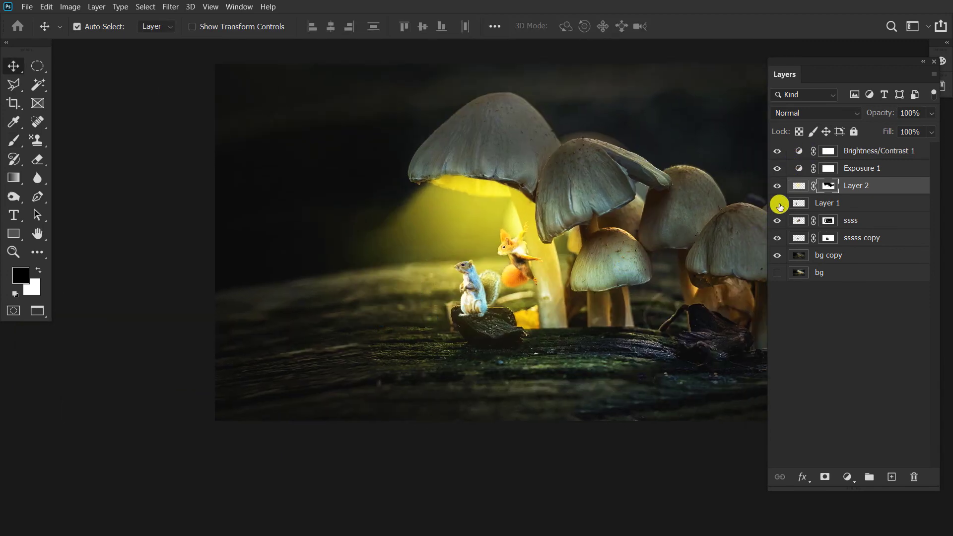
pyautogui.click(799, 221)
# Darken the ssss squirrel with Brightness/Contrast at brightness −47 and contrast 42
pyautogui.click(70, 6)
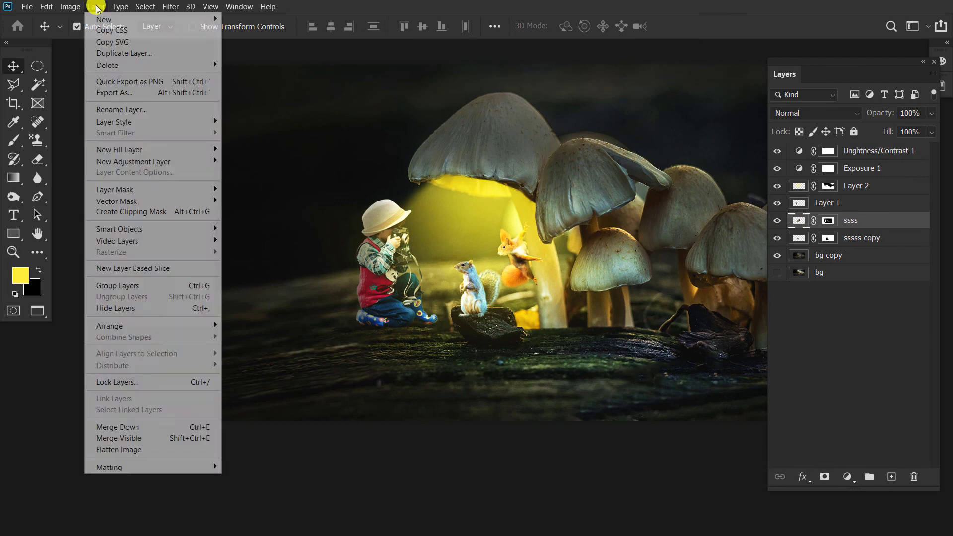
pyautogui.click(251, 35)
pyautogui.moveTo(278, 175); pyautogui.dragTo(173, 353)
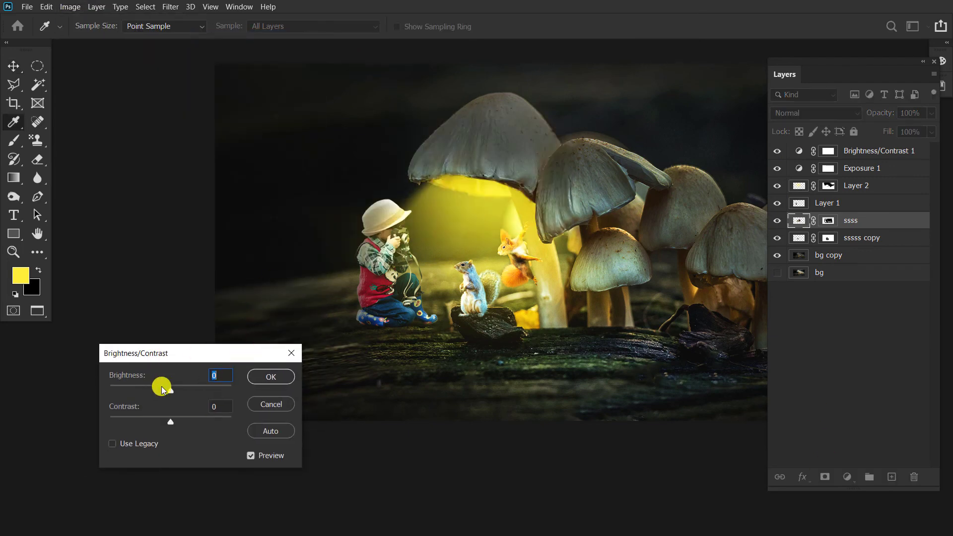
pyautogui.click(180, 419)
pyautogui.moveTo(170, 391); pyautogui.dragTo(151, 390)
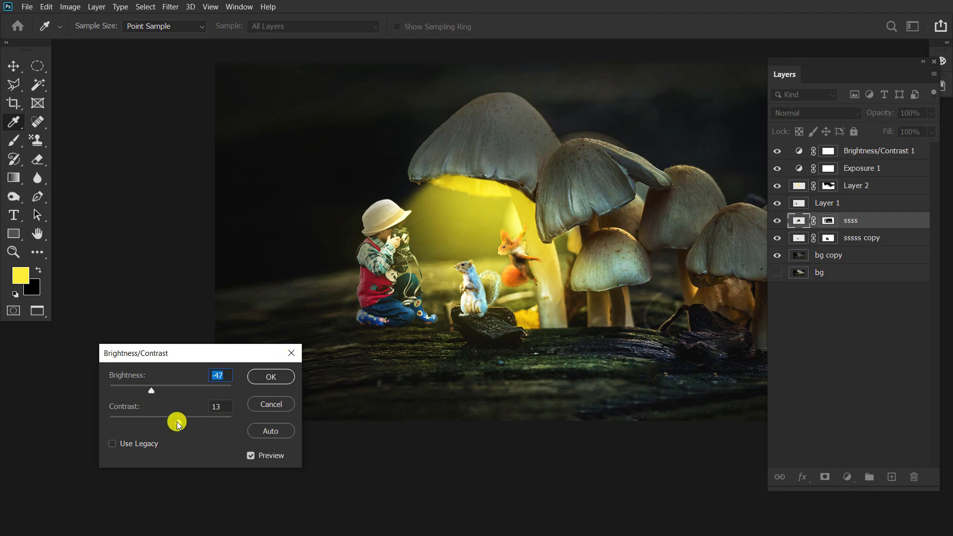
pyautogui.moveTo(178, 421); pyautogui.dragTo(196, 421)
pyautogui.click(254, 377)
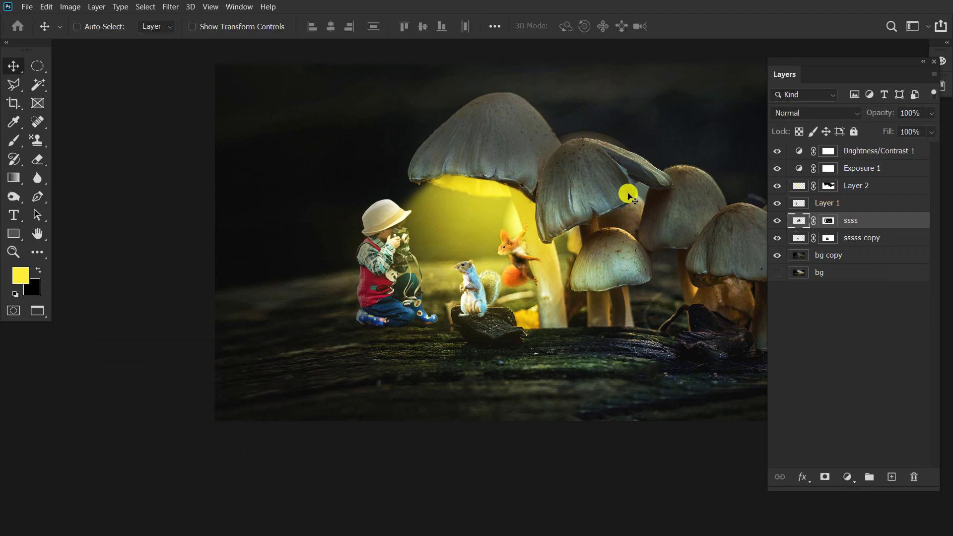
pyautogui.scroll(-5, 627, 193)
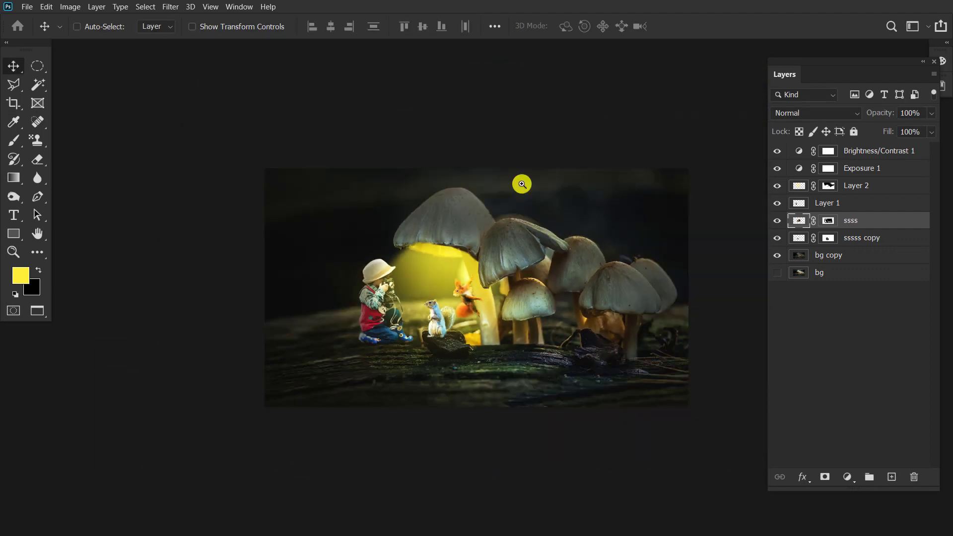
# Soften the squirrel's raised paw edges with the Blur tool at 19% strength
pyautogui.scroll(3, 607, 249)
pyautogui.scroll(5, 385, 304)
pyautogui.scroll(3, 455, 286)
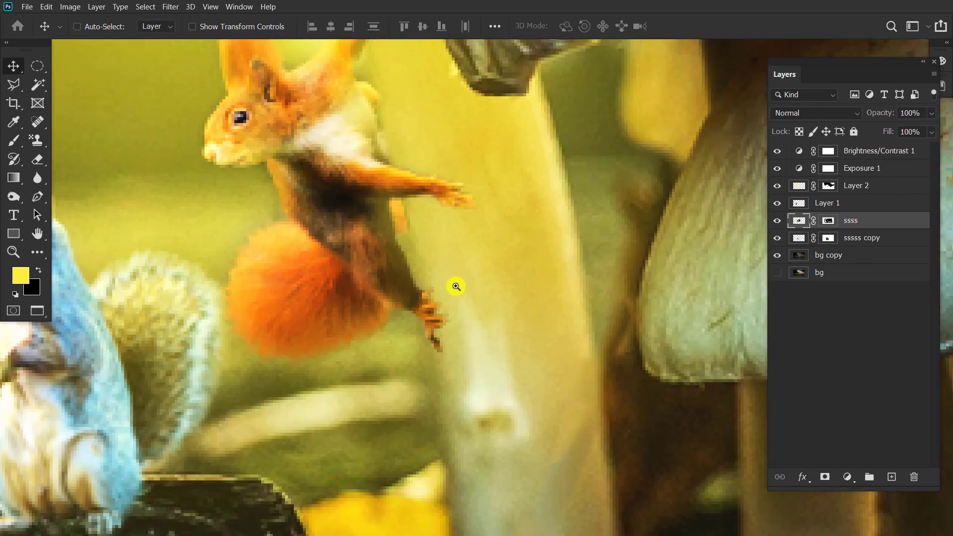
pyautogui.click(37, 178)
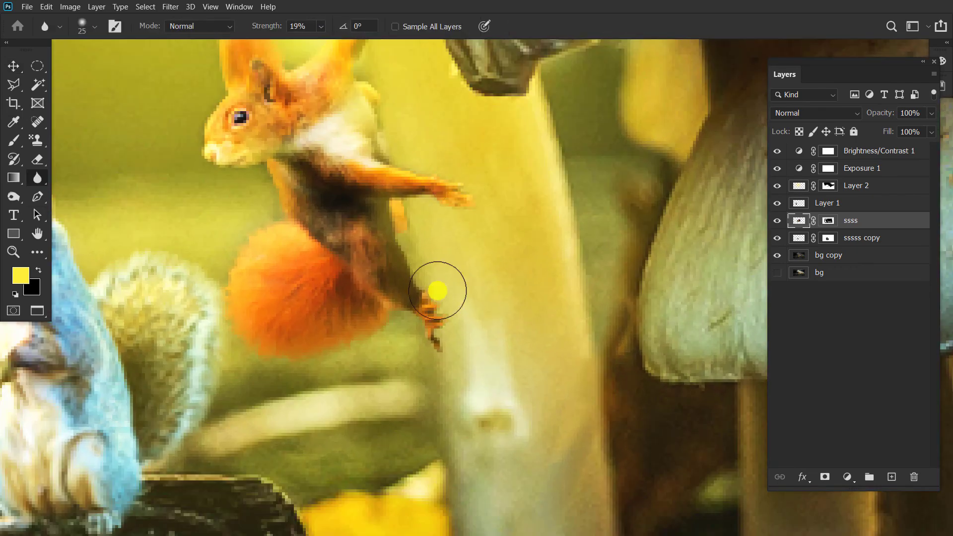
pyautogui.moveTo(316, 240); pyautogui.dragTo(370, 308)
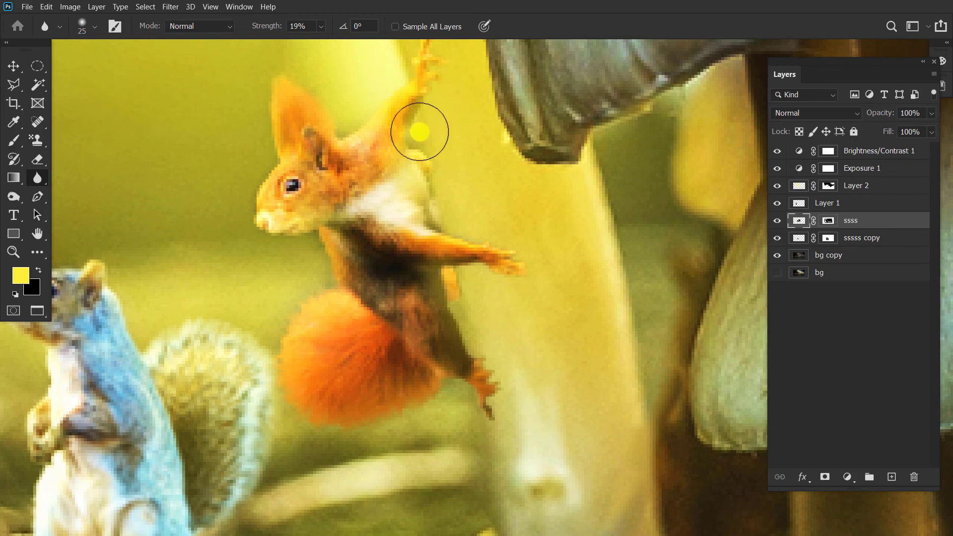
pyautogui.scroll(-5, 462, 111)
pyautogui.scroll(-3, 461, 110)
pyautogui.scroll(3, 450, 253)
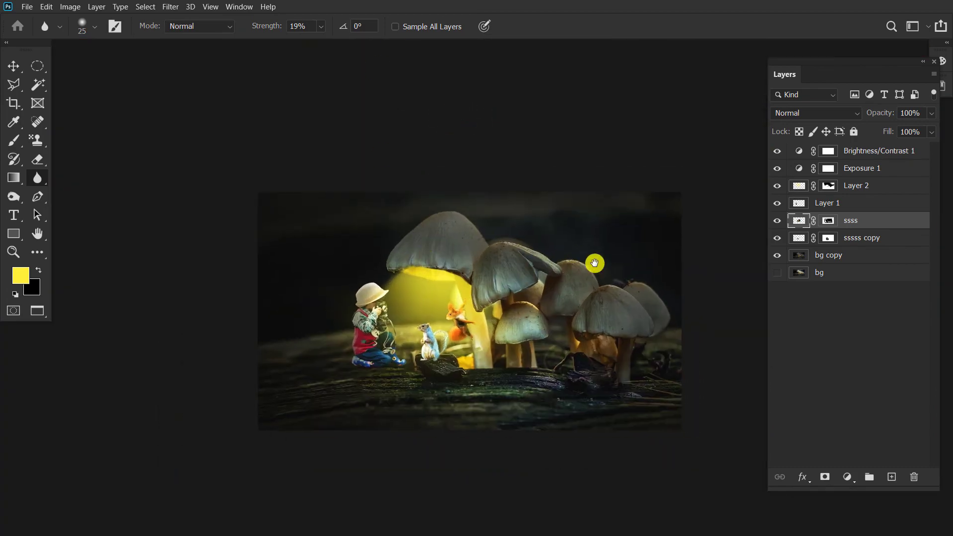
# Hide the panels and view the composite in full screen mode
pyautogui.click(939, 62)
pyautogui.click(6, 43)
pyautogui.press('f')
pyautogui.press('f')
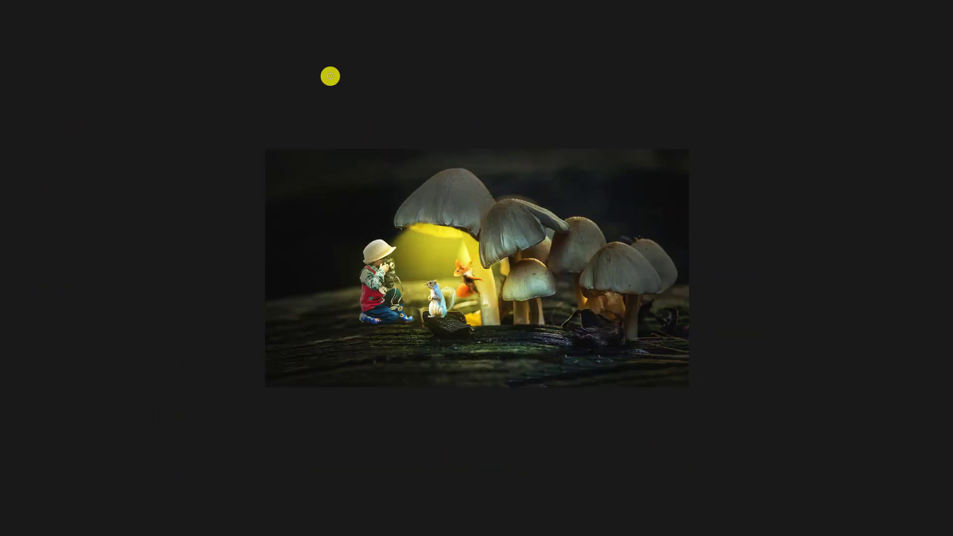